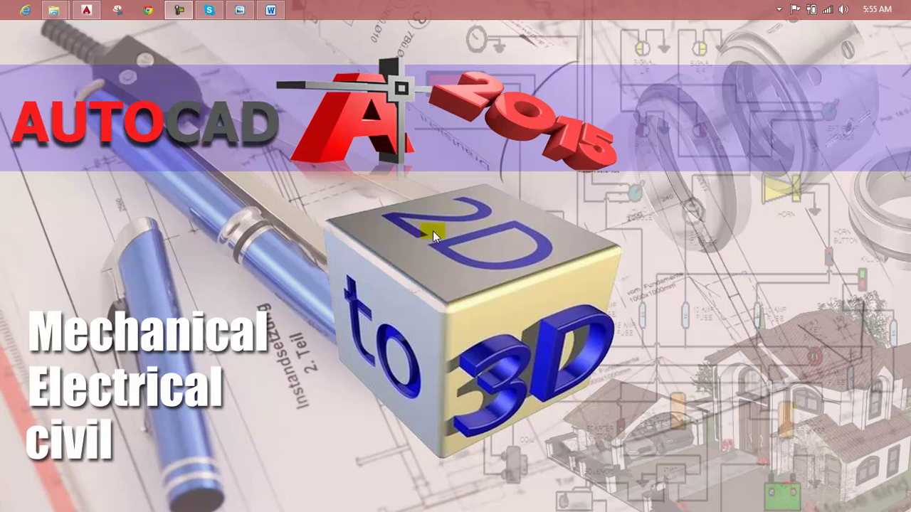
Step: Bring up the Lesson 114 notes on Mechanical Practical No 13 in Word
left_click(271, 10)
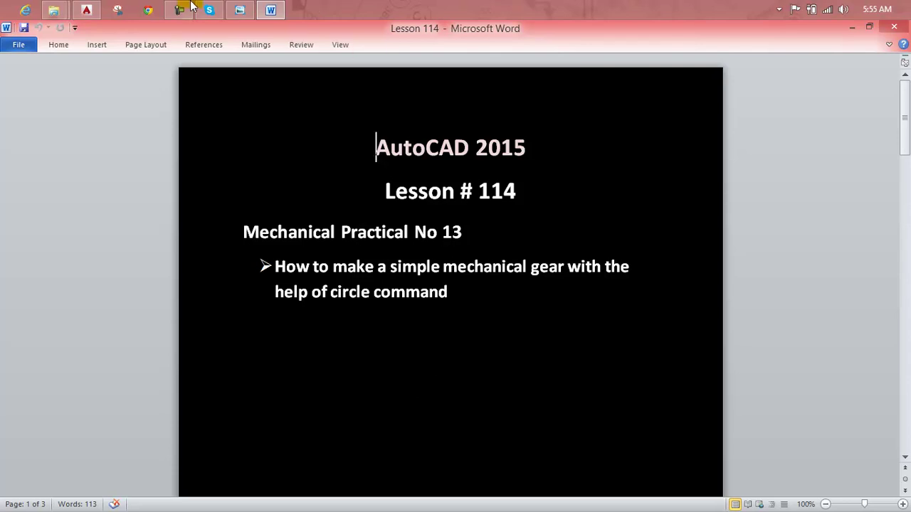
mouse_move(239, 10)
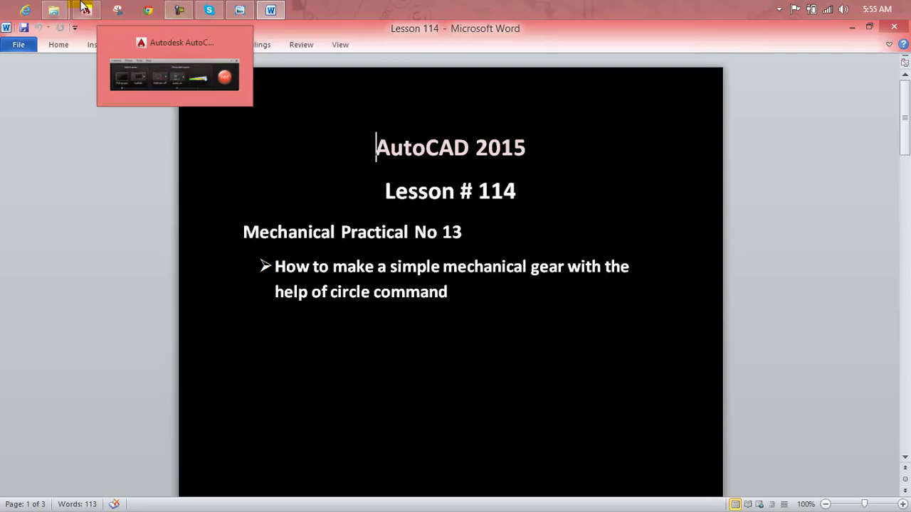
Step: Review the dimensioned flanged hub reference drawing, then return to AutoCAD's start page
left_click(240, 10)
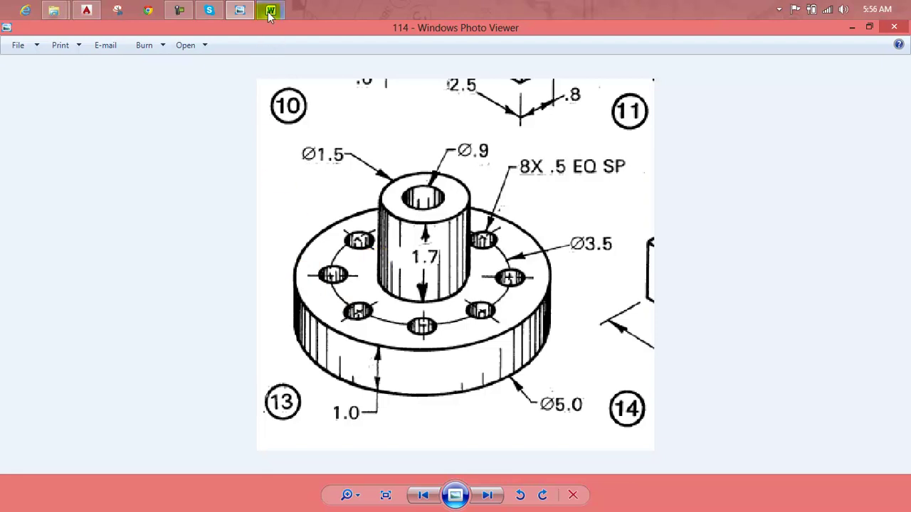
left_click(85, 8)
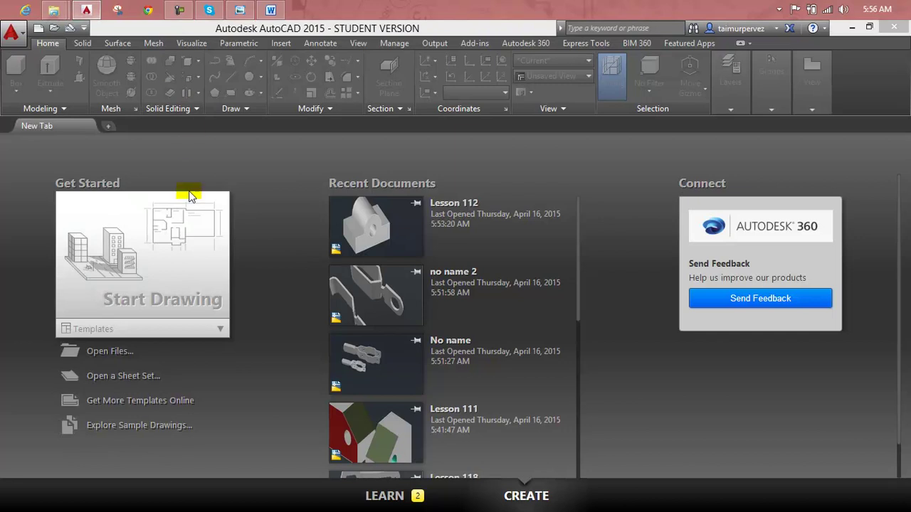
Step: Start a blank Drawing7 and bring the hub reference drawing back into view
left_click(184, 243)
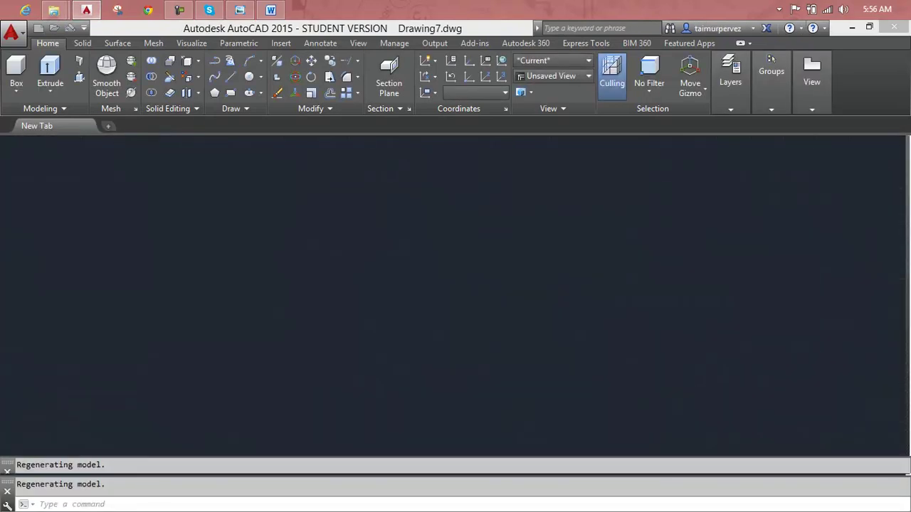
key("Escape")
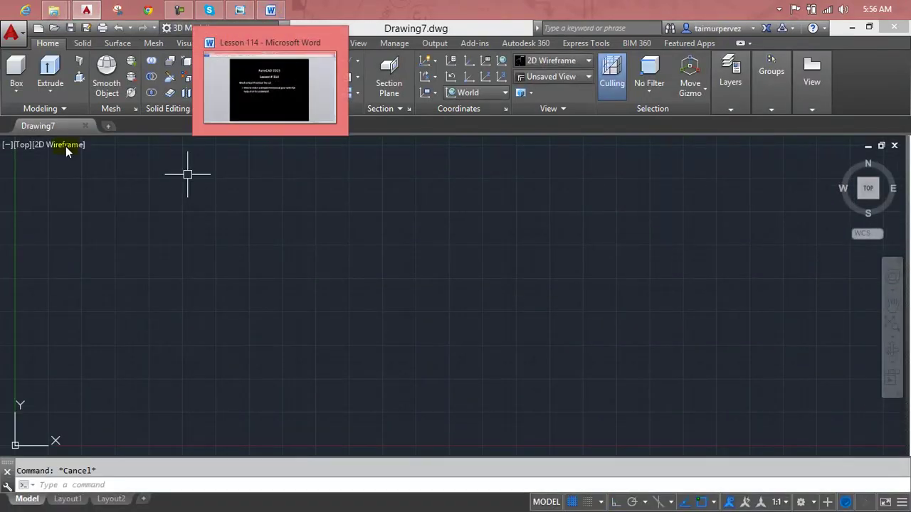
left_click(271, 10)
left_click(271, 10)
left_click(247, 11)
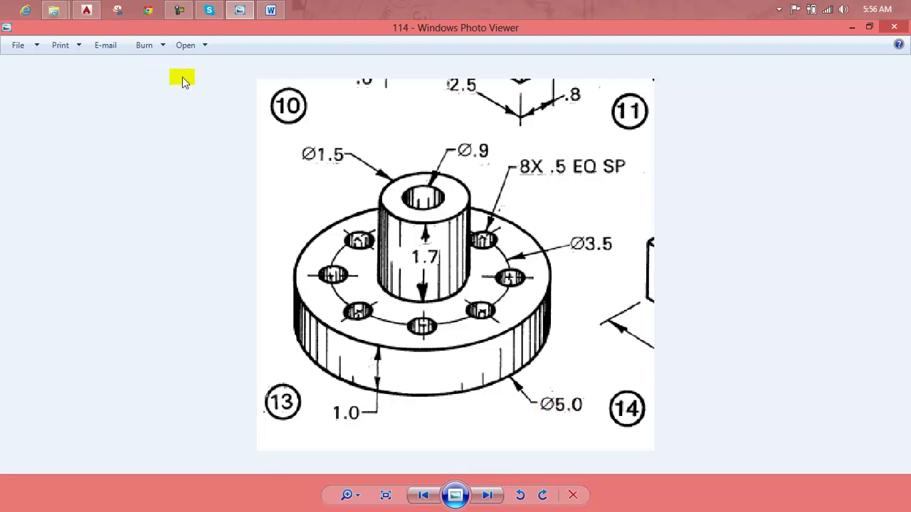
Step: Draw the base disc as a circle of diameter 5 at a picked centre
left_click(86, 10)
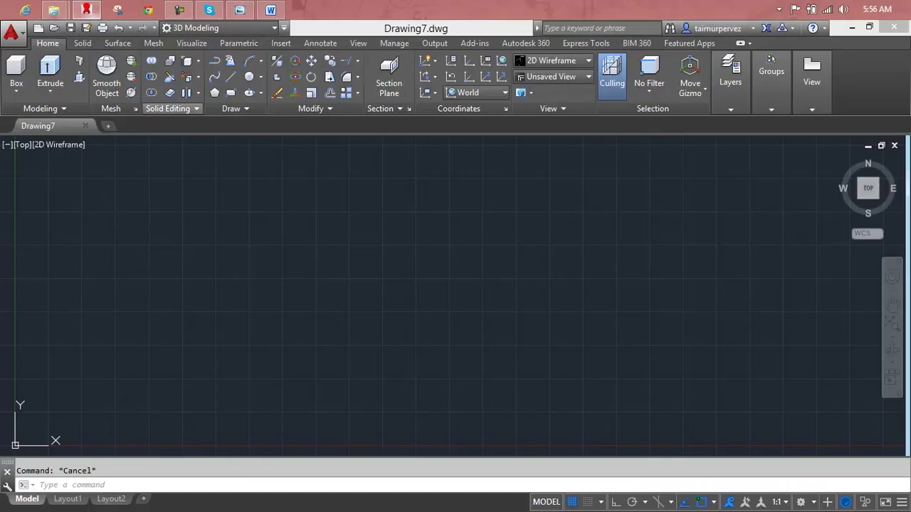
type("c")
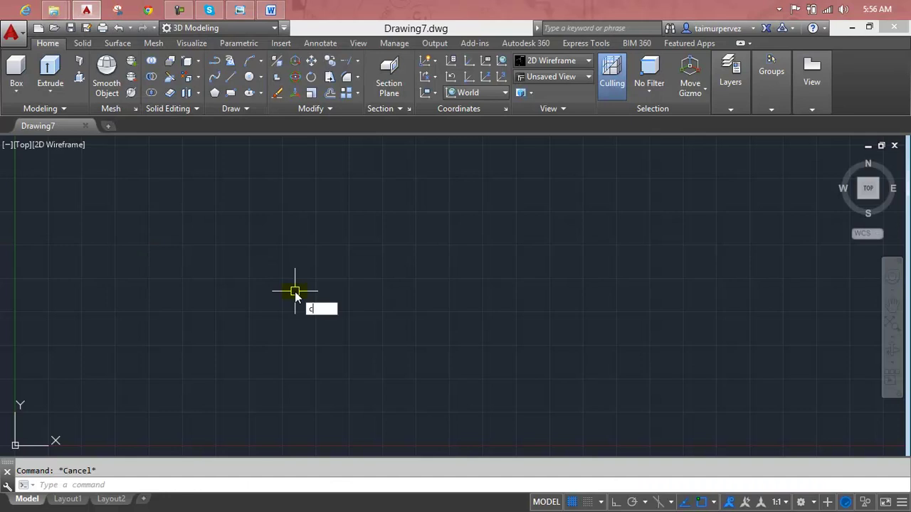
key("Return")
type("0")
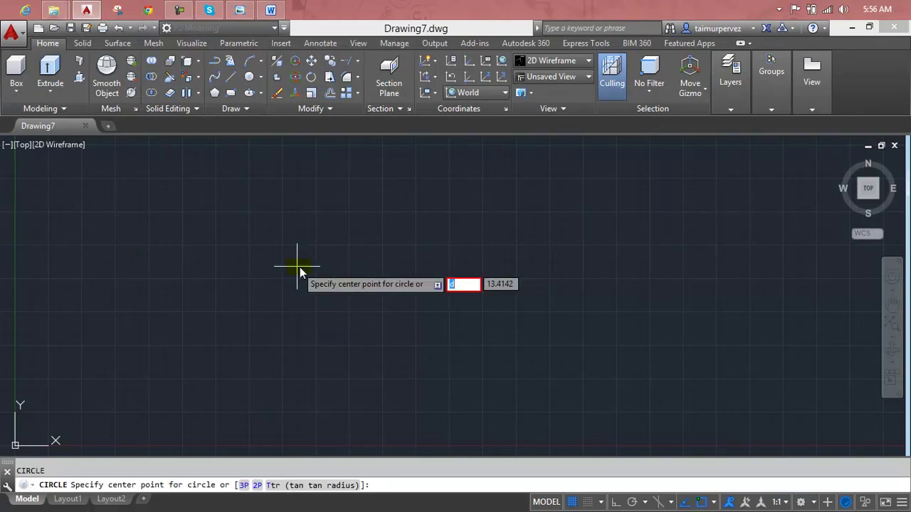
key("BackSpace")
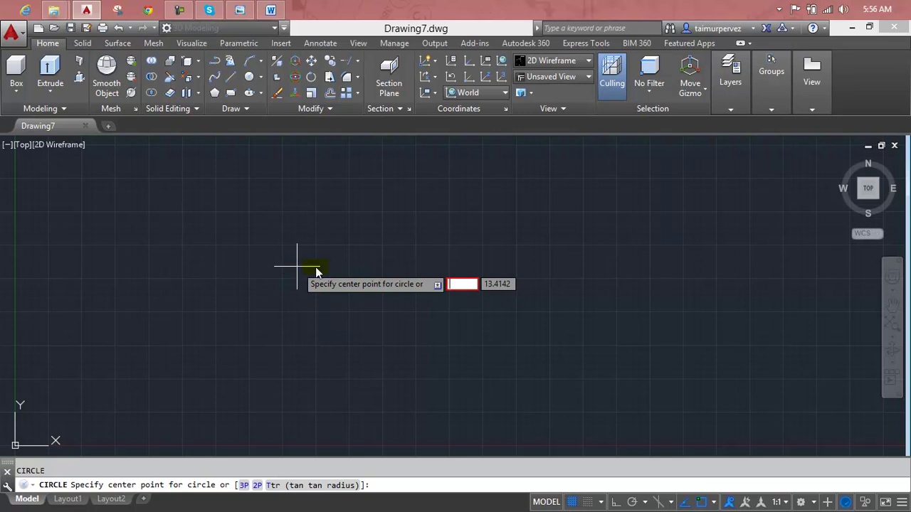
key("Escape")
type("c")
key("Return")
left_click(377, 270)
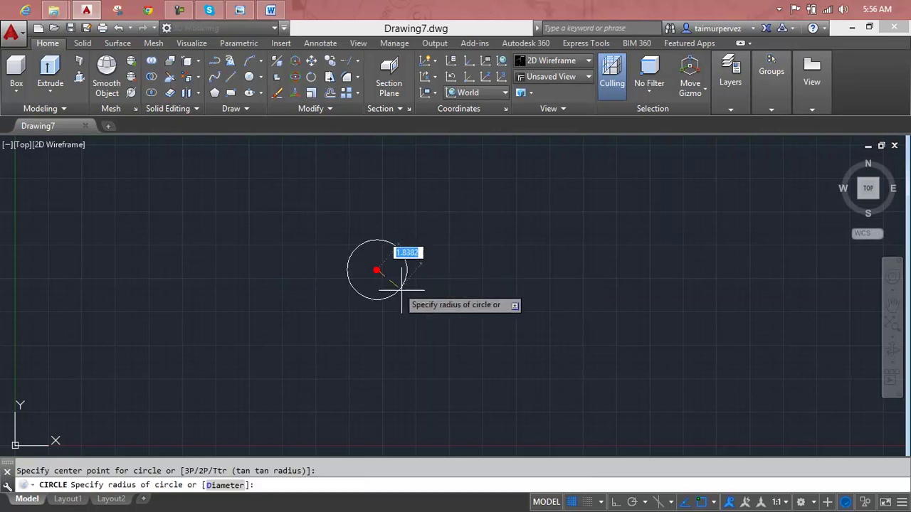
type("d")
key("Return")
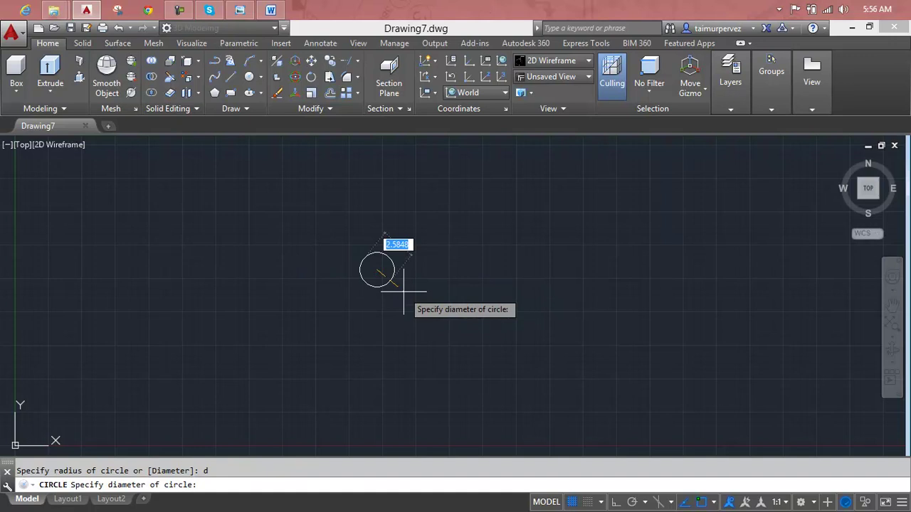
left_click(232, 11)
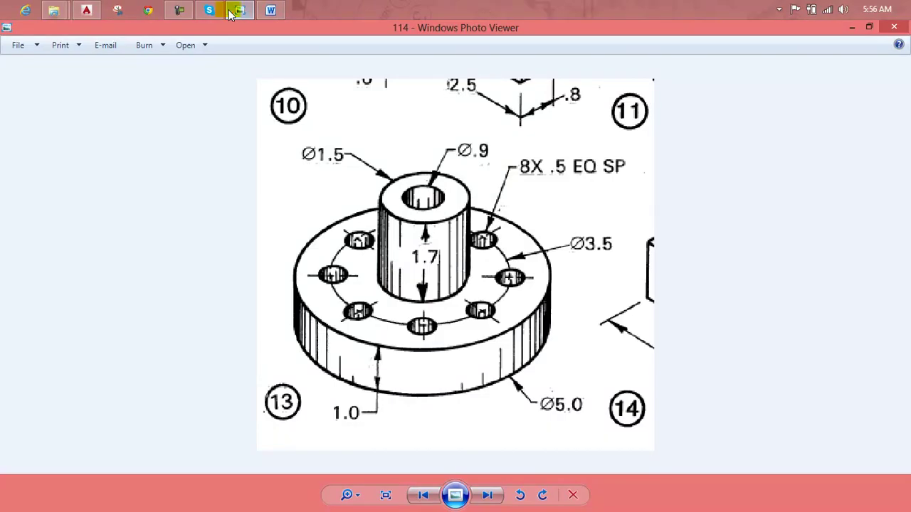
left_click(232, 11)
type("5")
key("Return")
Step: Recentre the view on the circle, recheck the reference, and close the Lesson 114 notes
scroll(368, 246, "up", 3)
scroll(371, 244, "up", 2)
middle_click_drag(372, 244, 313, 211)
key("Escape")
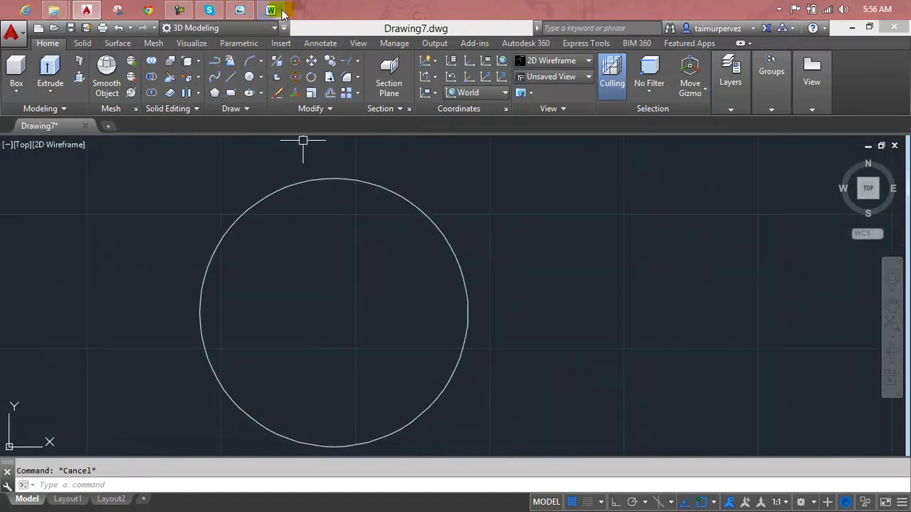
left_click(271, 10)
left_click(271, 10)
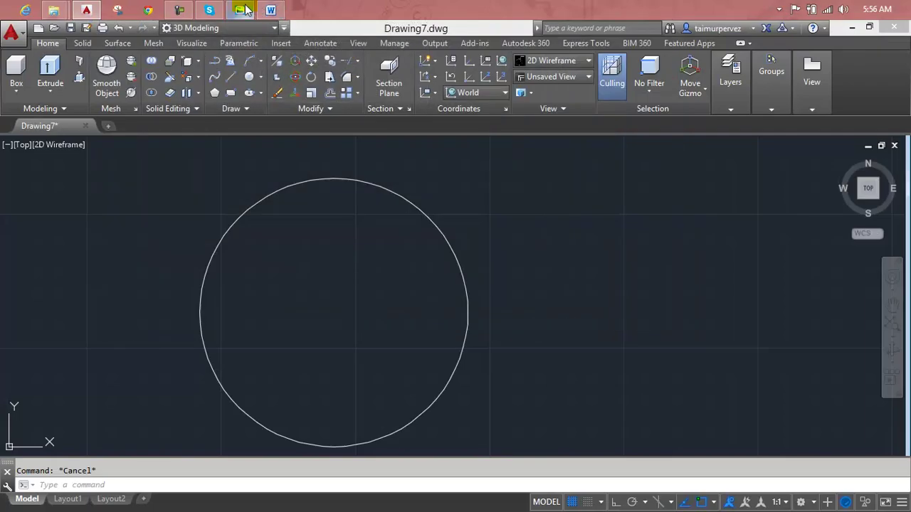
mouse_move(86, 9)
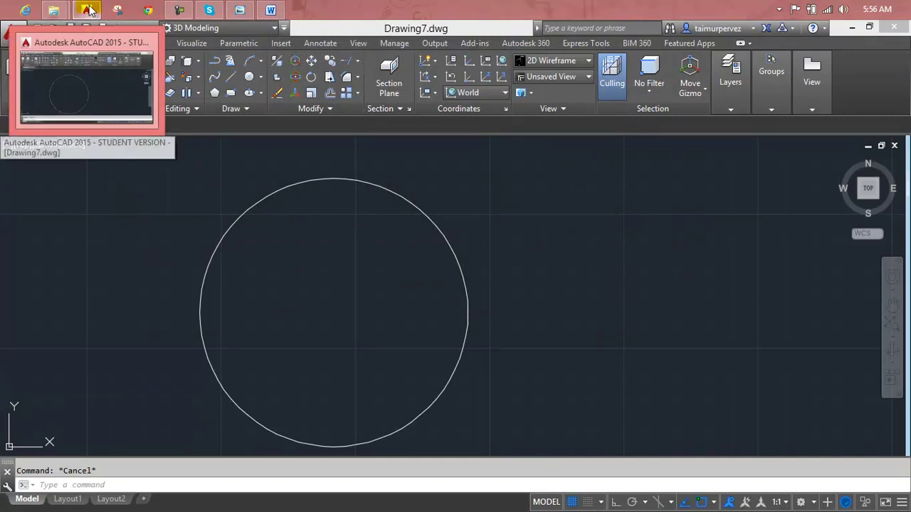
left_click(239, 9)
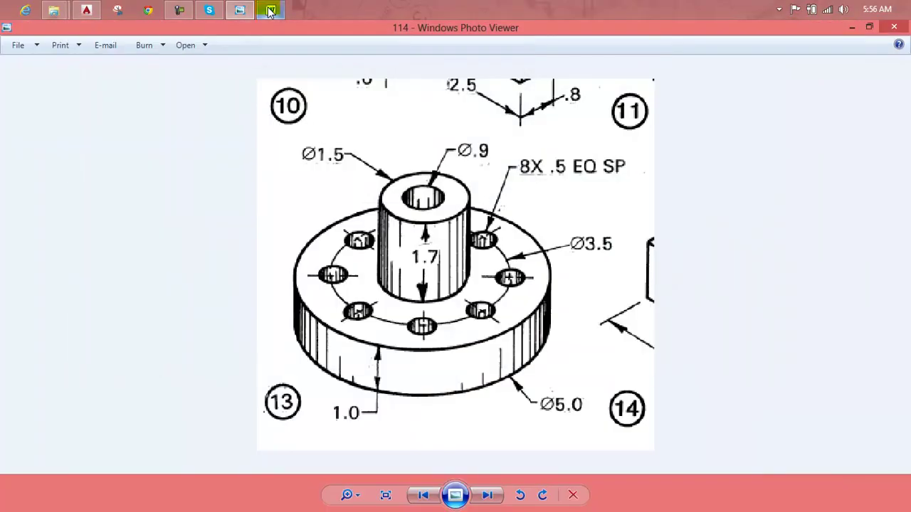
left_click(270, 10)
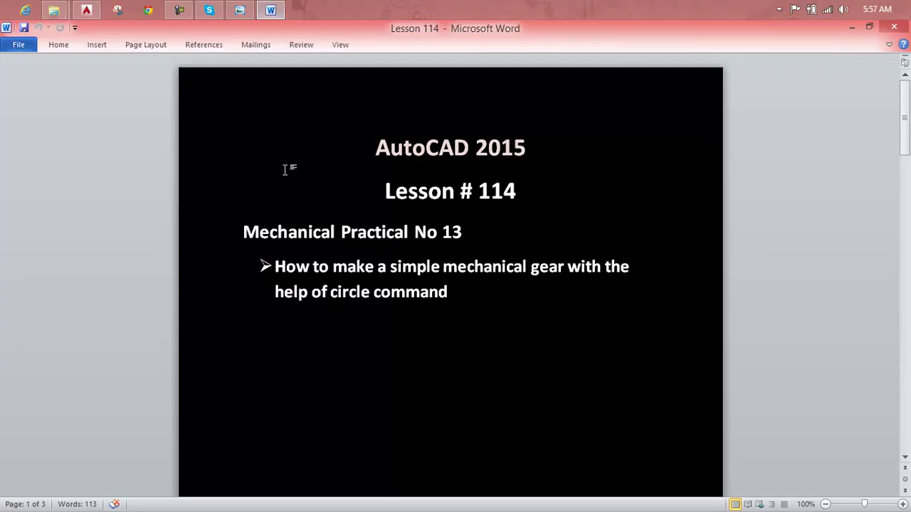
left_click(905, 27)
Step: Draw a radius-1.5 circle at the disc's centre and compare it with the reference
left_click(86, 9)
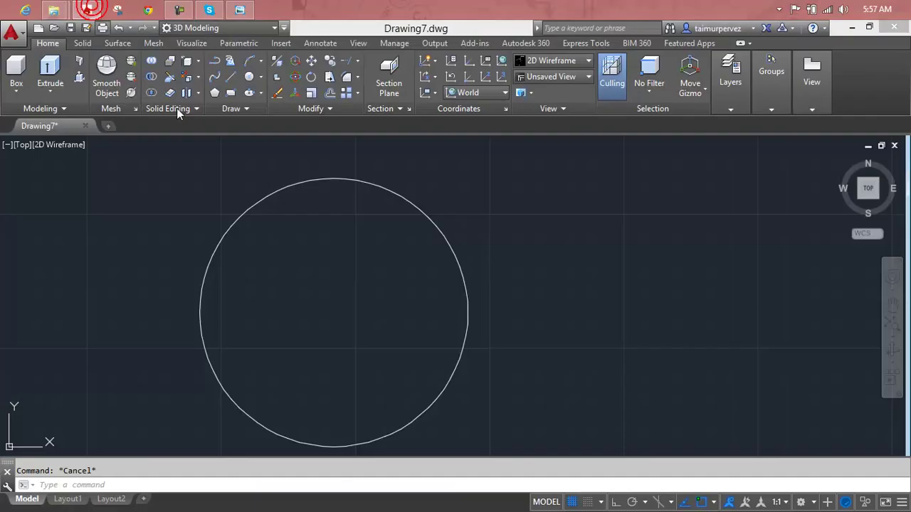
type("c")
key("Return")
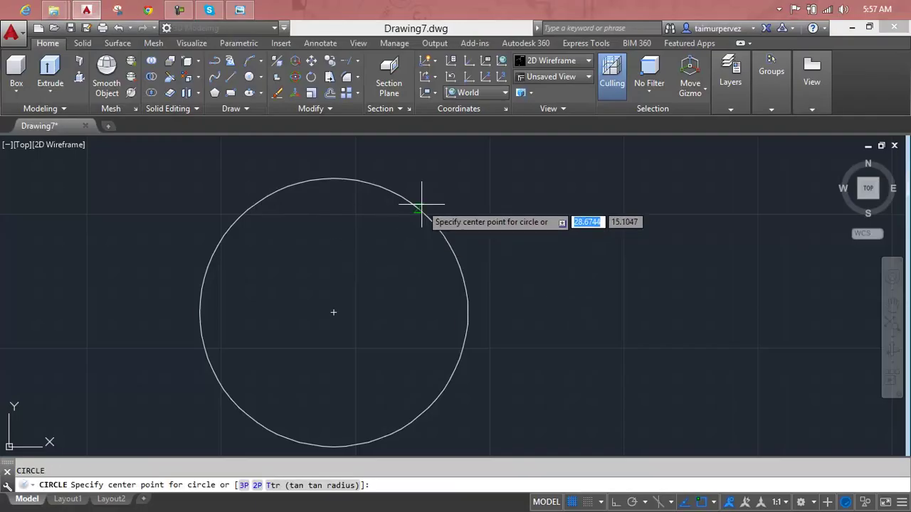
left_click(333, 311)
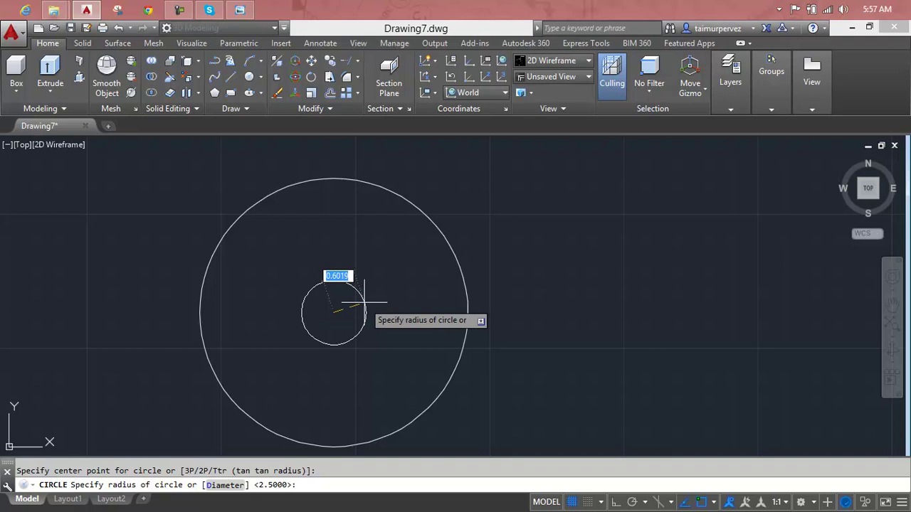
type("1.5")
key("Return")
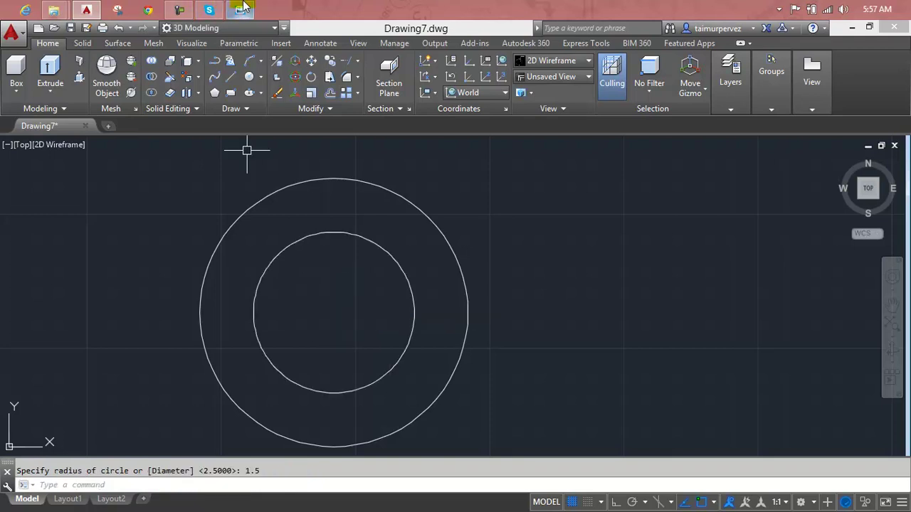
left_click(244, 8)
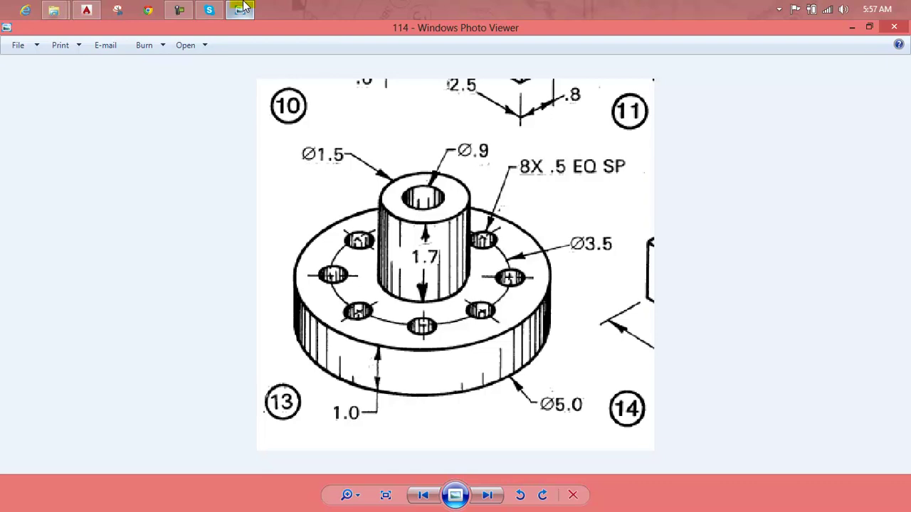
left_click(243, 7)
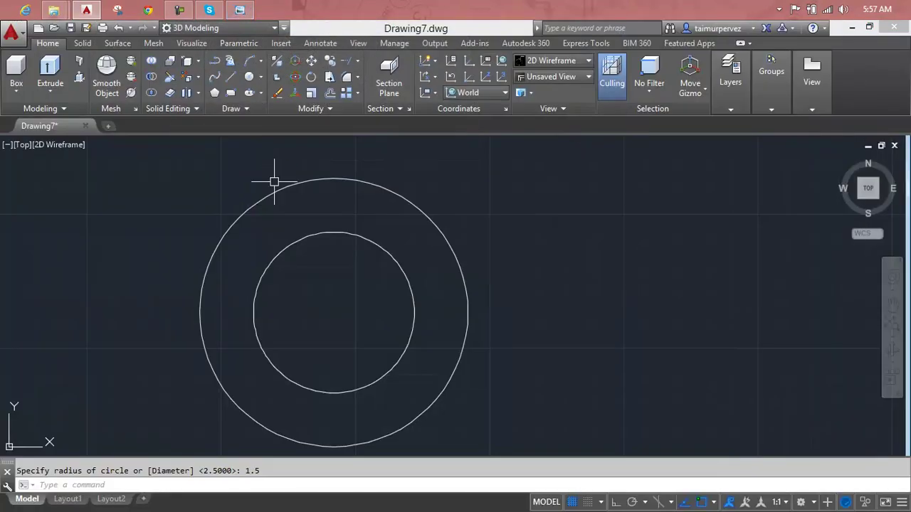
Step: Erase that circle and redraw the concentric boss circle with diameter 1.5
left_click(301, 239)
key("Delete")
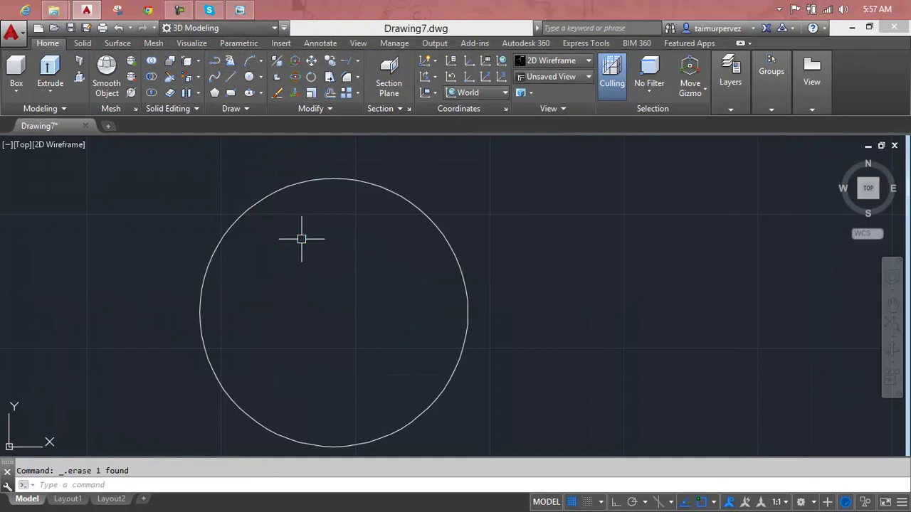
type("c")
key("Return")
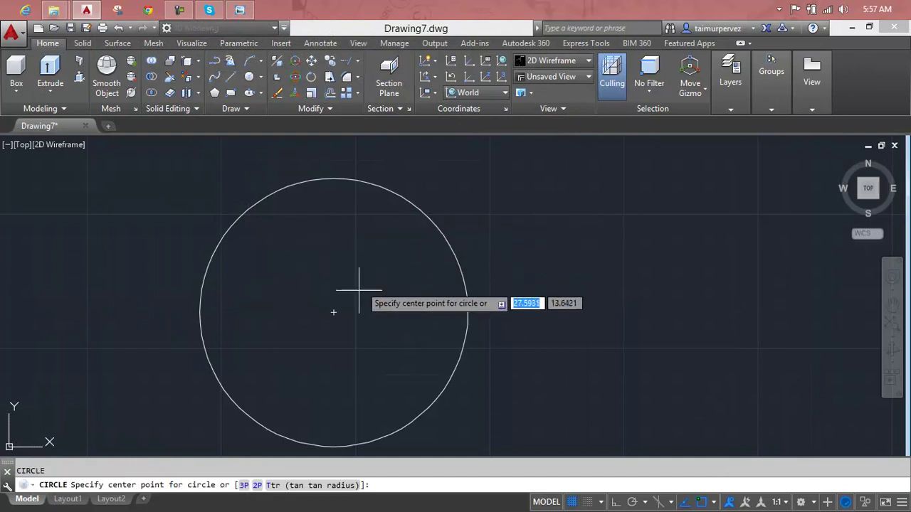
left_click(333, 311)
type("d")
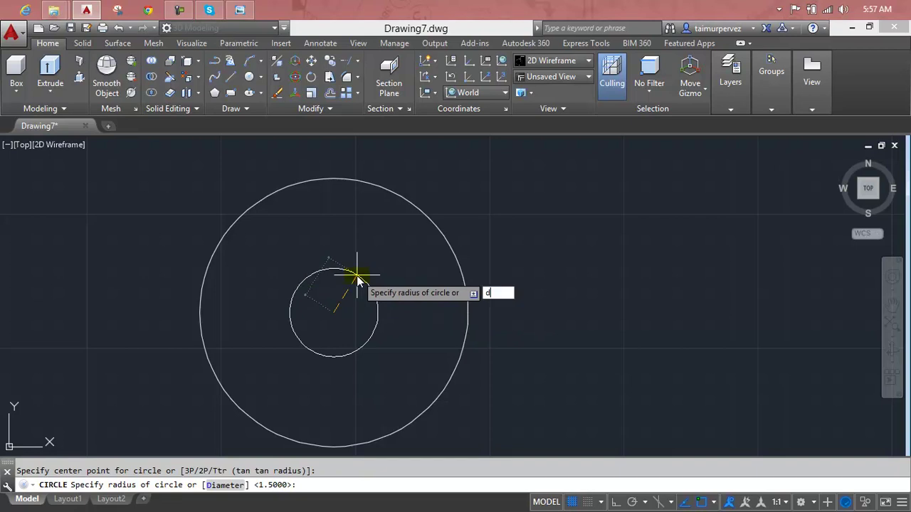
key("Return")
type("1.5")
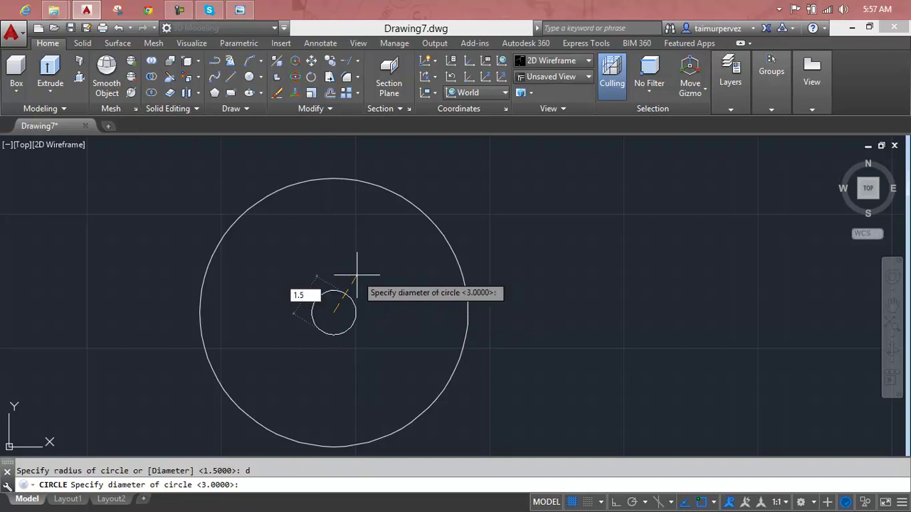
key("Return")
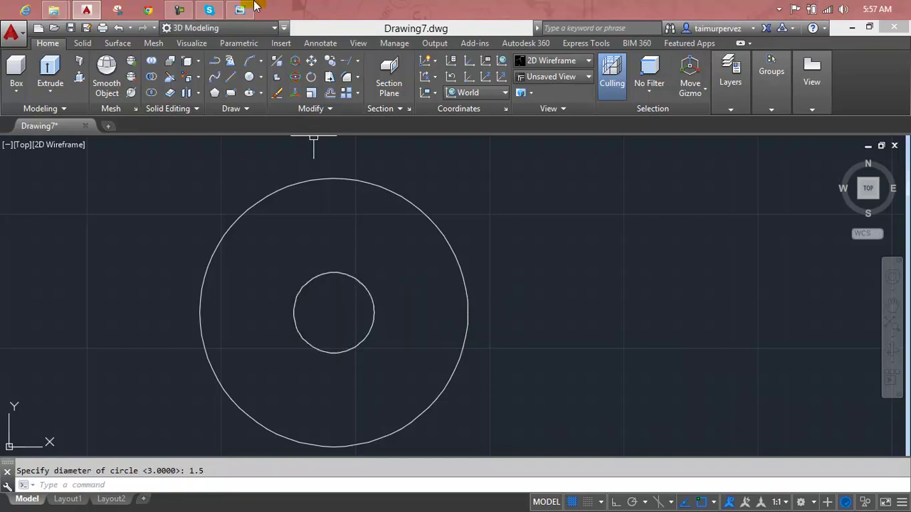
left_click(249, 9)
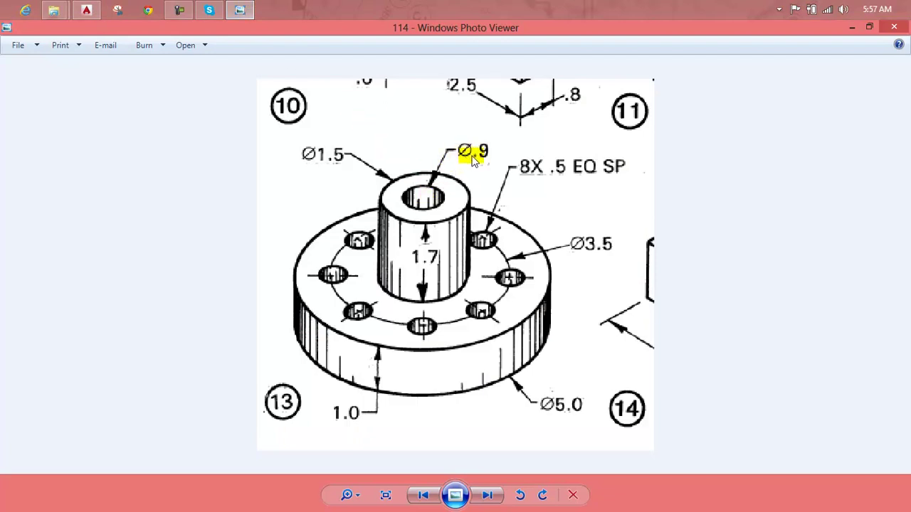
Step: Draw the Ø0.9 bore circle at the common centre of the disc and boss
left_click(242, 8)
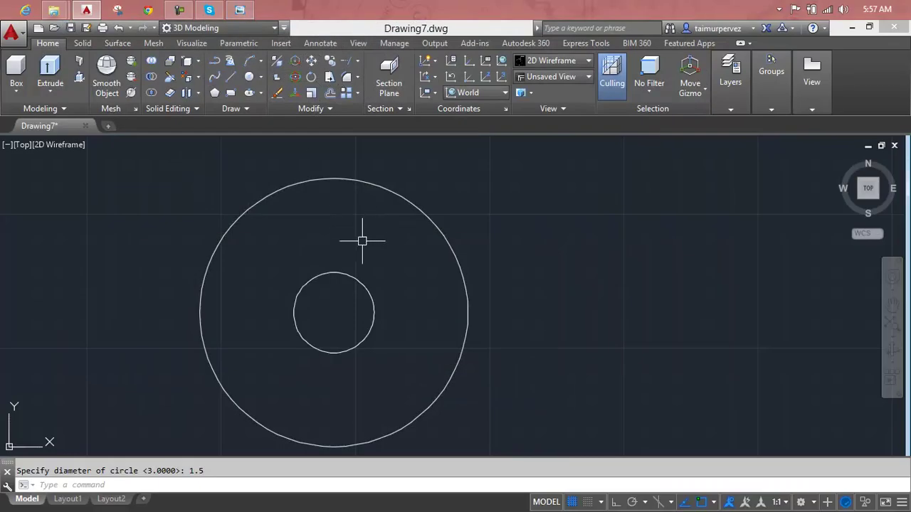
key("Escape")
right_click(361, 240)
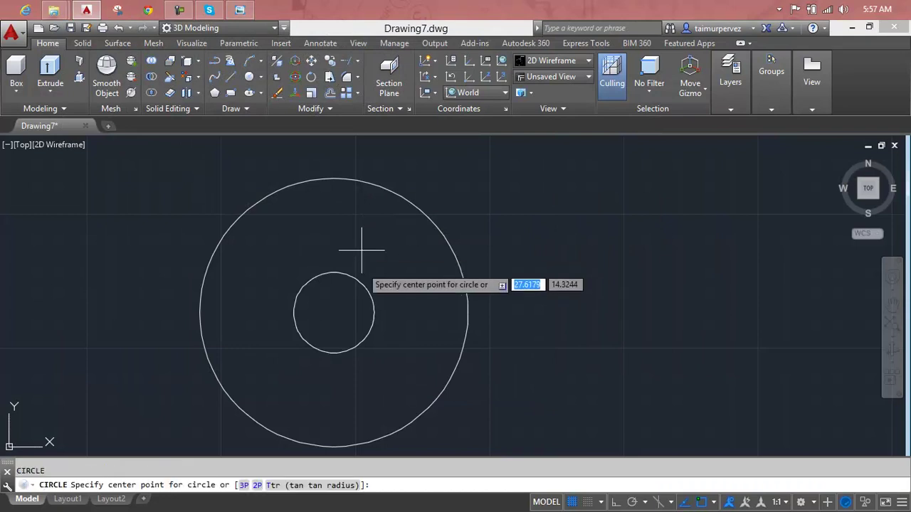
left_click(334, 313)
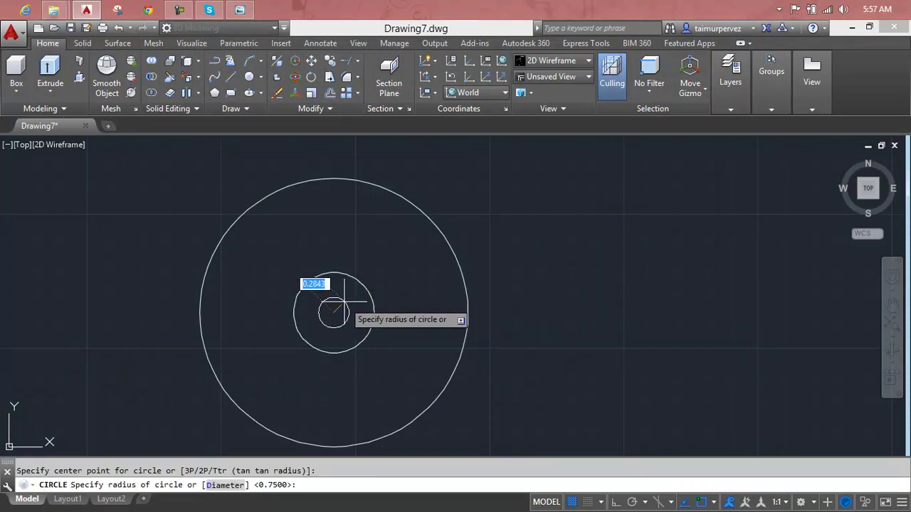
type("d")
key("Return")
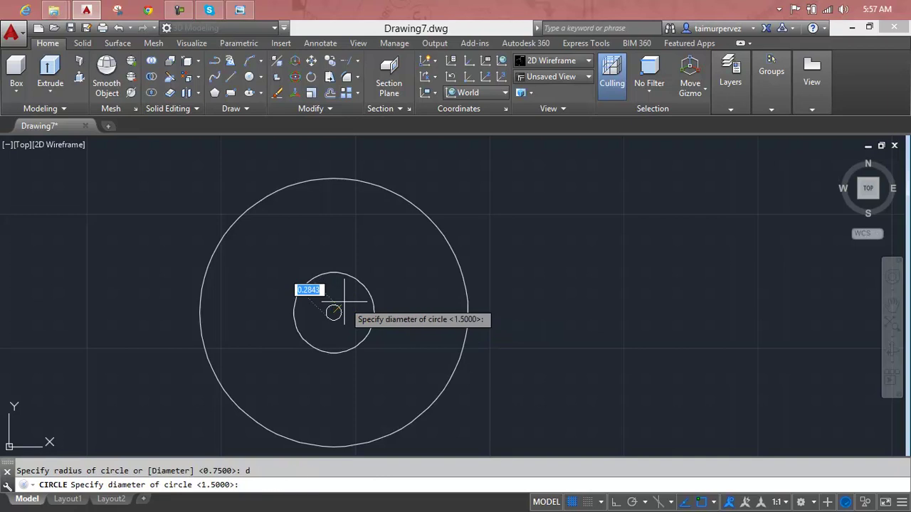
type(".9")
key("Return")
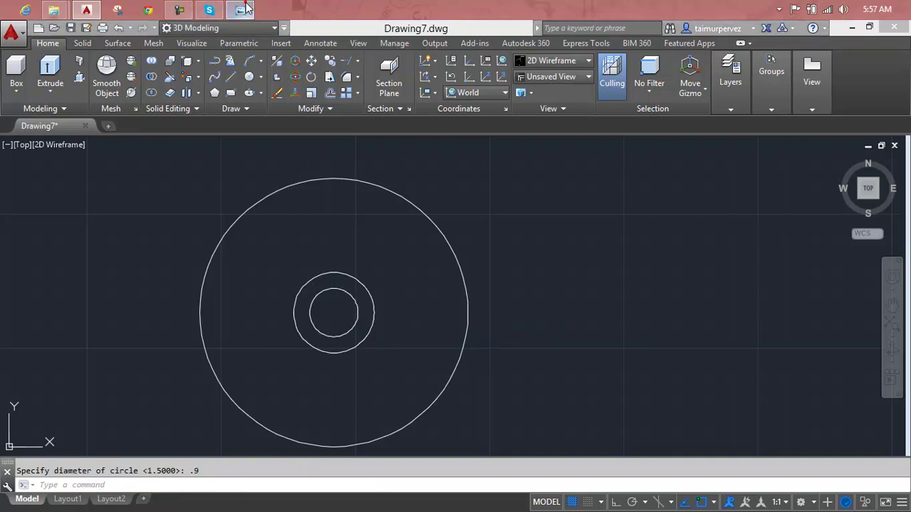
left_click(245, 9)
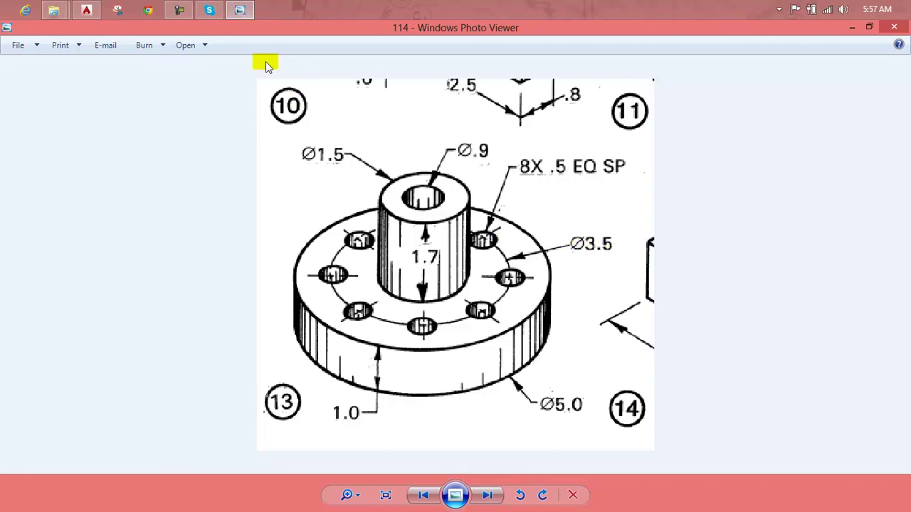
Step: Start a circle at the common centre but enter diameter 305 by mistake
left_click(242, 11)
key("Escape")
type("c")
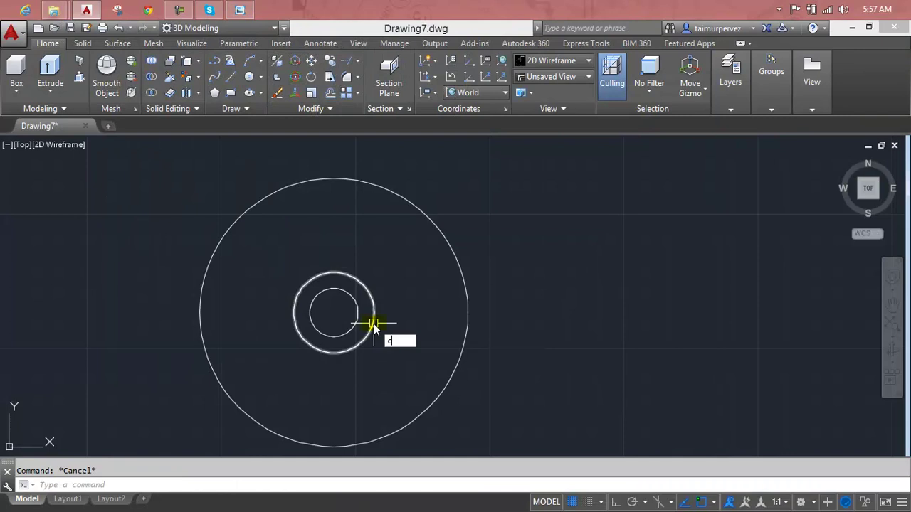
key("Return")
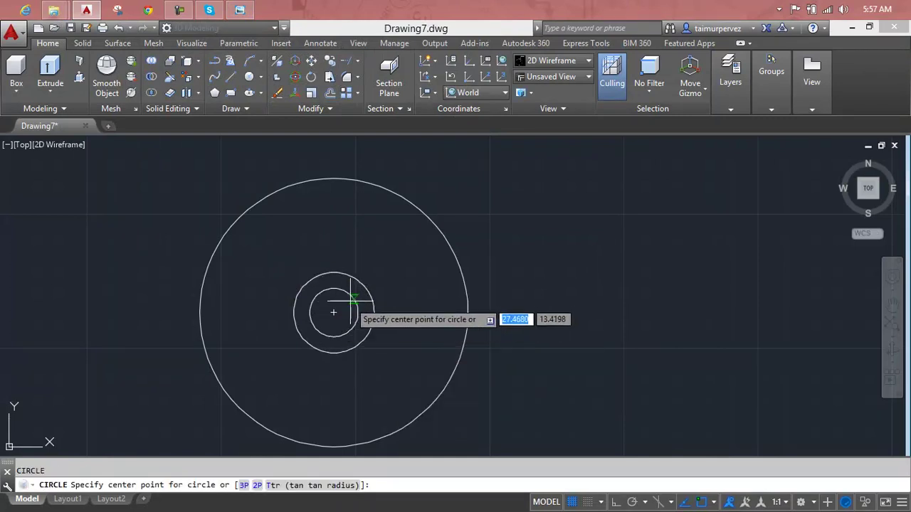
left_click(333, 311)
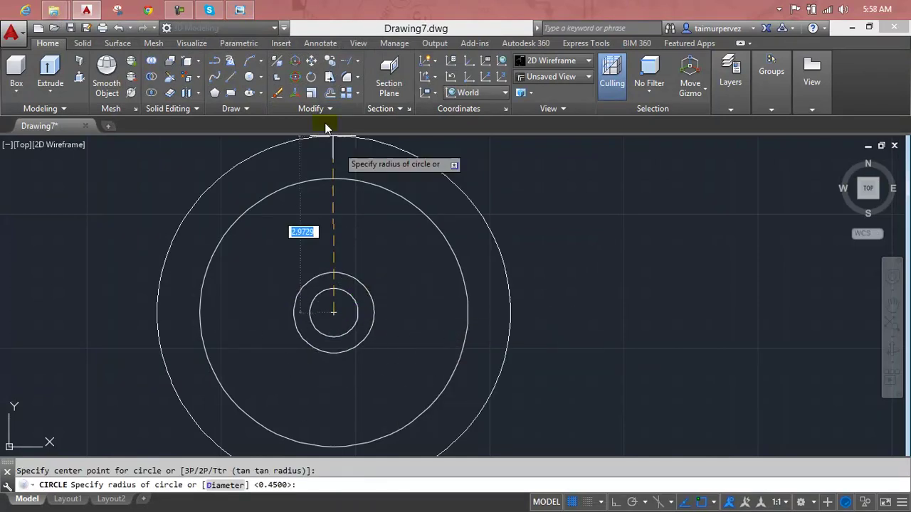
mouse_move(240, 10)
left_click(249, 14)
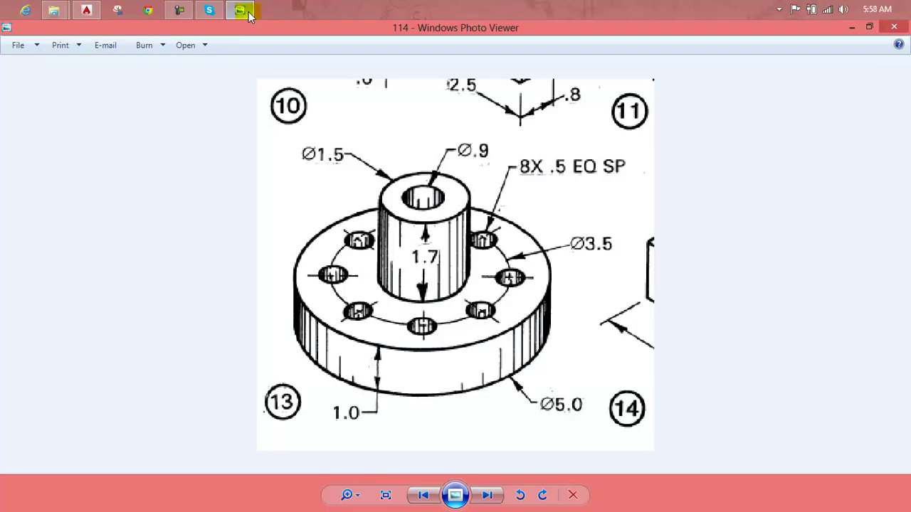
left_click(249, 15)
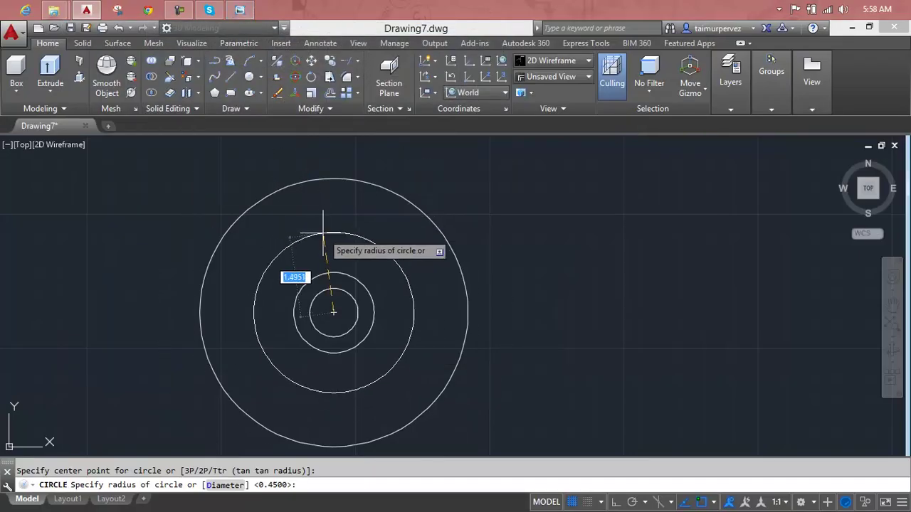
type("d")
key("Return")
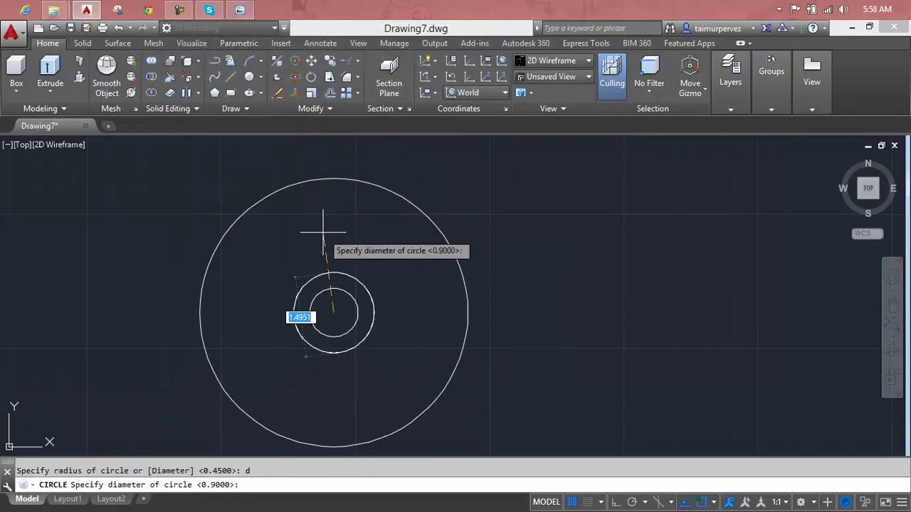
type("5.4")
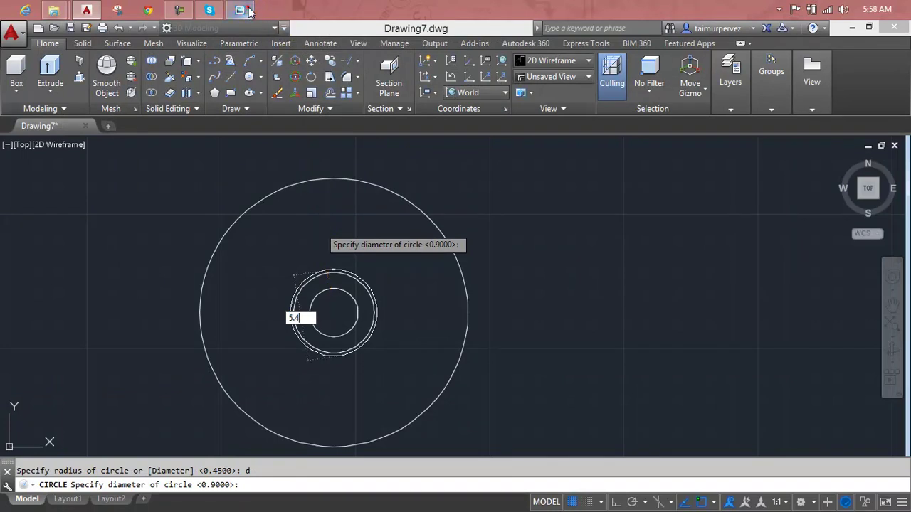
left_click(242, 10)
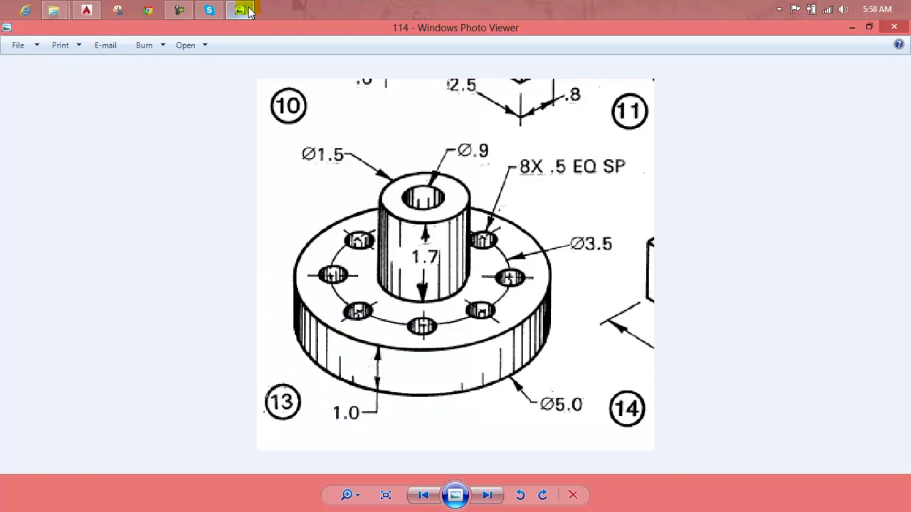
left_click(242, 10)
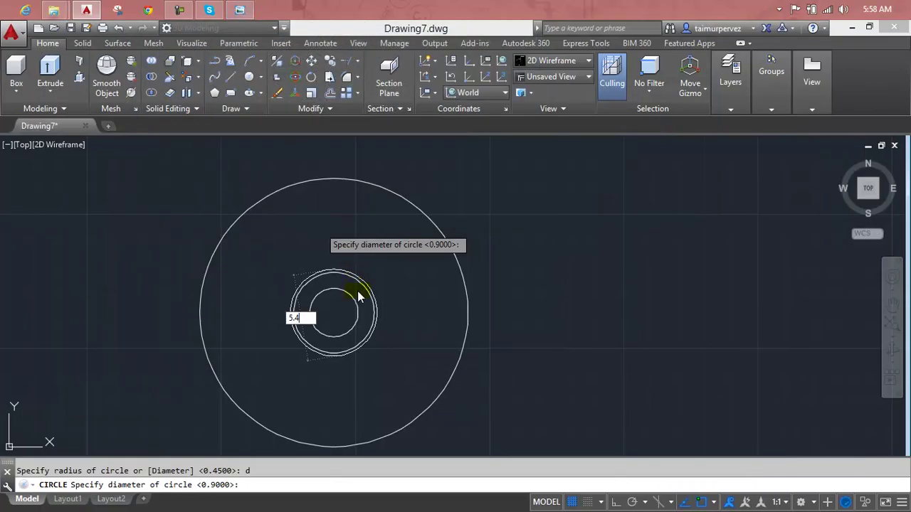
key("BackSpace")
key("BackSpace")
key("BackSpace")
type("305")
key("Return")
Step: Delete the oversized 305-diameter circle and bring the hub circles back into view
scroll(326, 249, "down", 5)
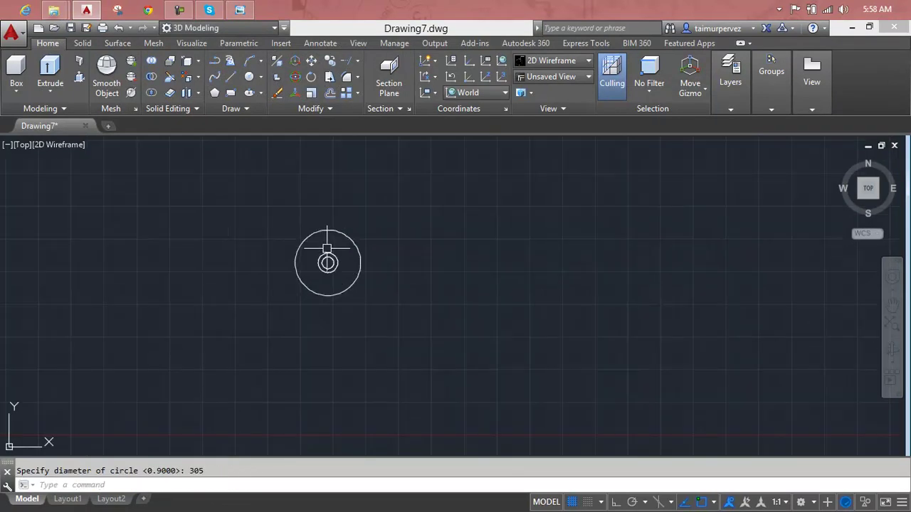
scroll(326, 249, "down", 3)
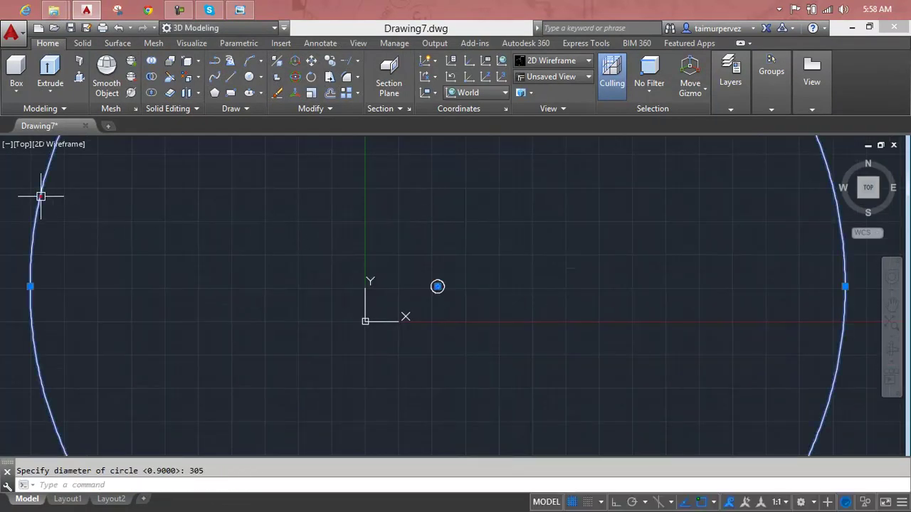
key("Delete")
scroll(433, 286, "up", 2)
scroll(433, 286, "up", 3)
scroll(437, 299, "up", 3)
middle_click_drag(441, 349, 396, 175)
key("Escape")
Step: Draw the Ø3.5 bolt circle concentric with the existing hub circles
type("c")
key("Return")
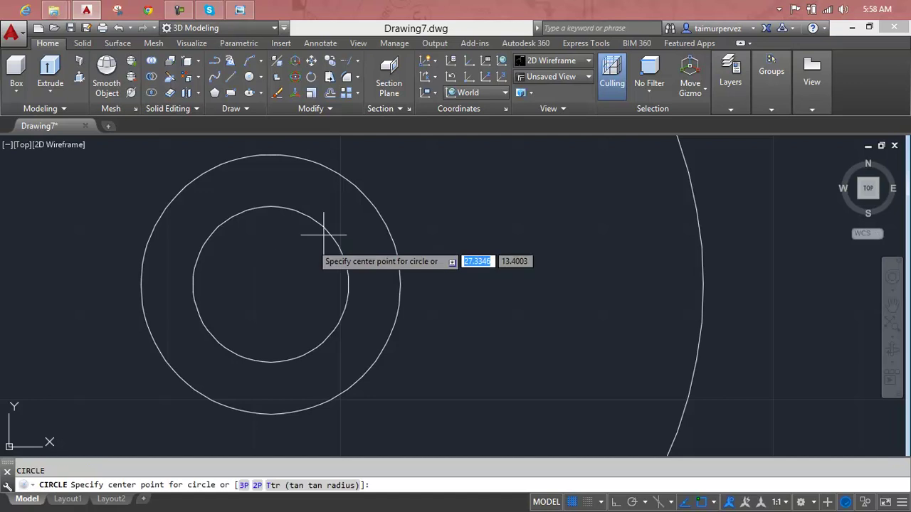
left_click(270, 283)
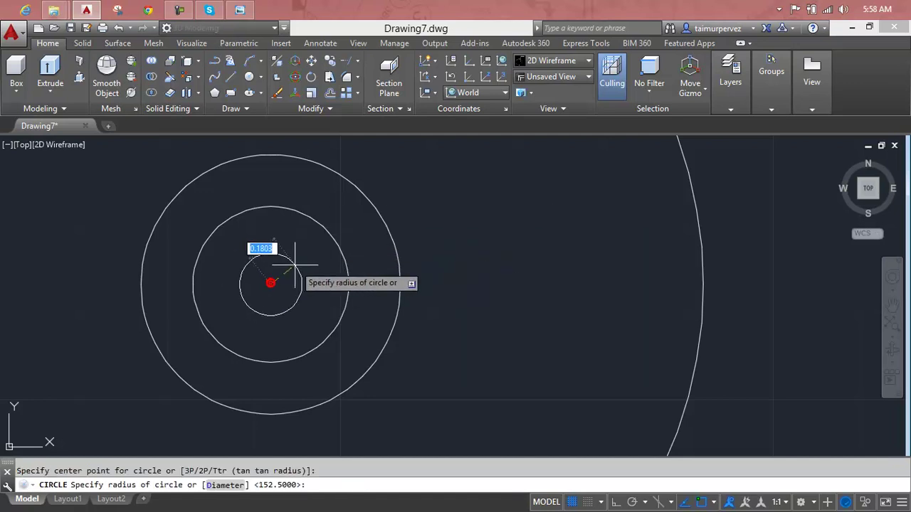
type("d")
key("Return")
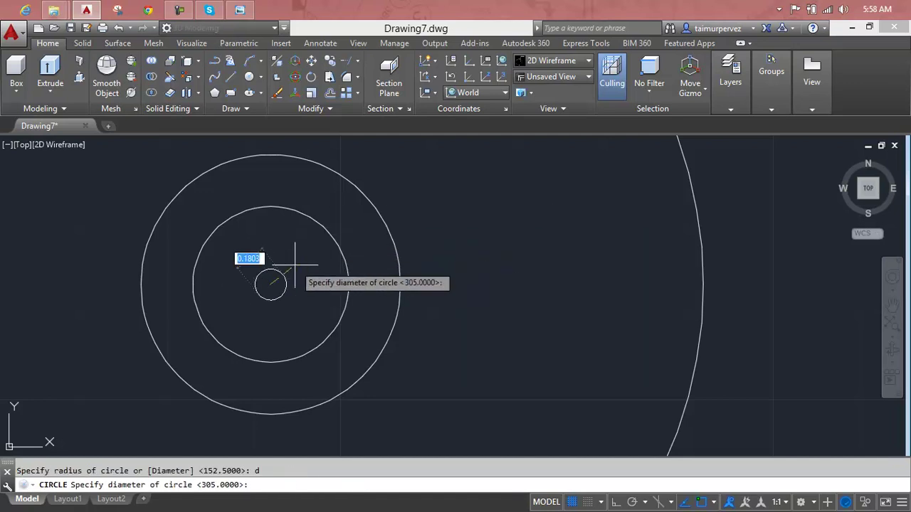
left_click(240, 8)
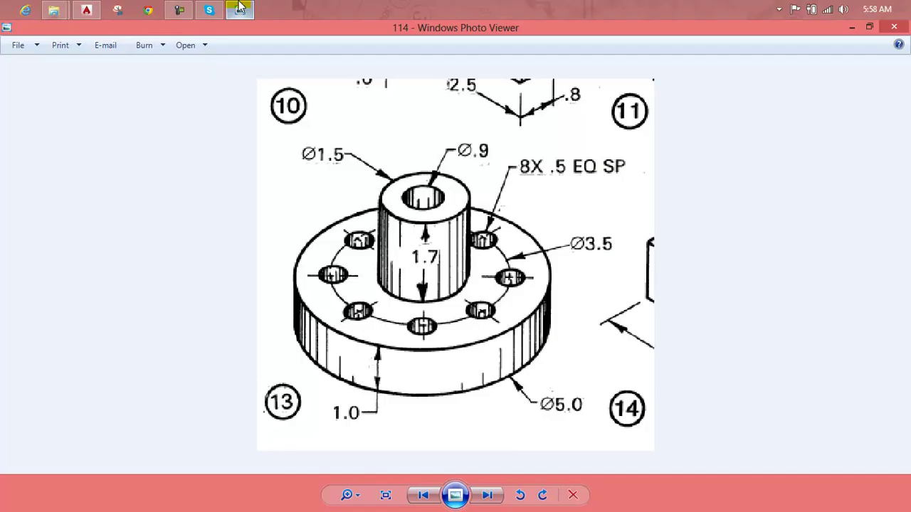
left_click(240, 9)
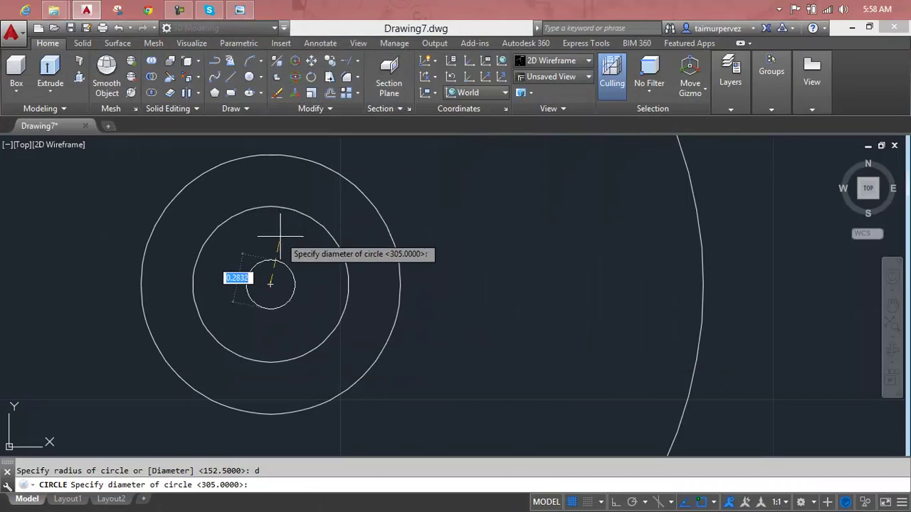
type("3")
key("Return")
scroll(278, 234, "up", 2)
scroll(278, 234, "down", 3)
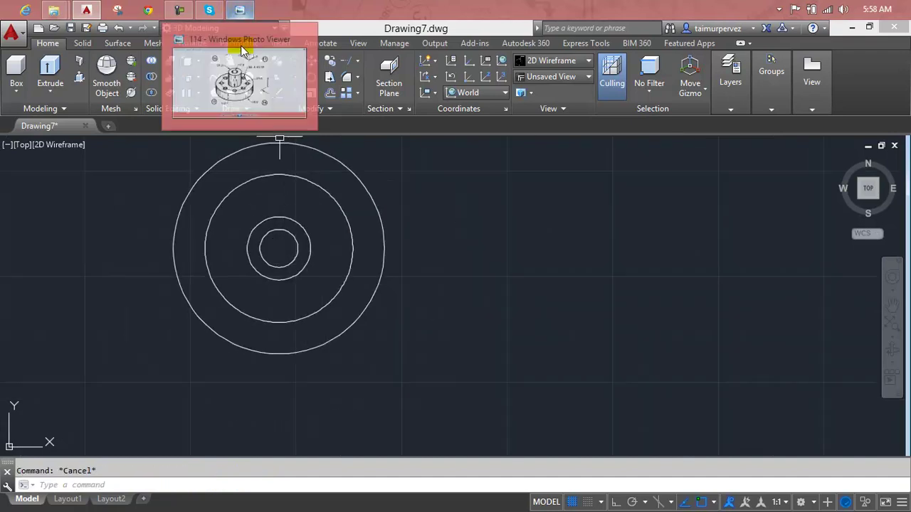
left_click(244, 47)
Step: Study the 8X .5 EQ SP hole callout on the reference drawing, then return to AutoCAD
left_click(244, 10)
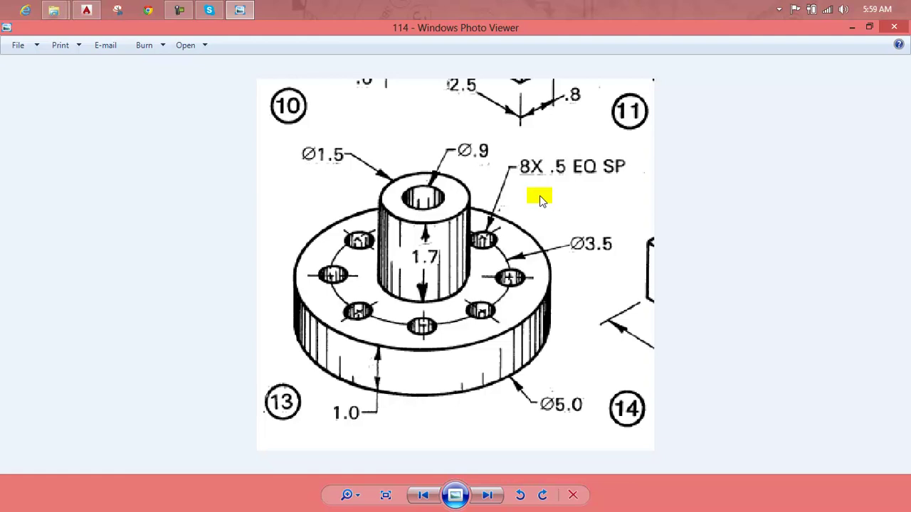
left_click(87, 9)
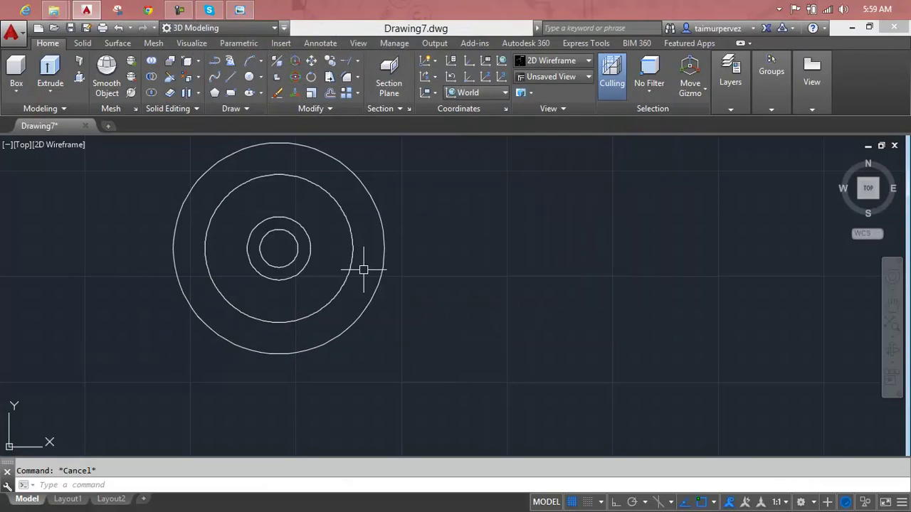
Step: Draw a trial 0.5-radius hole on the bolt circle, check the reference, and delete it
type("c")
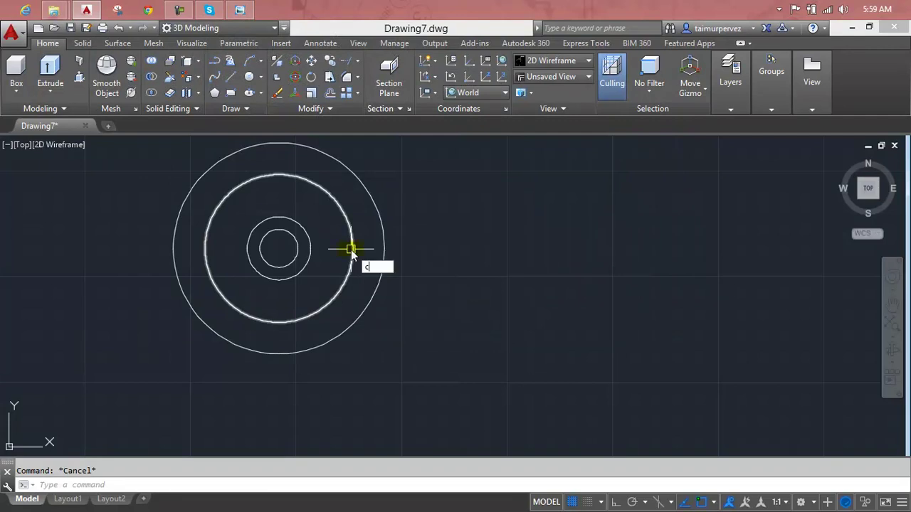
key("Return")
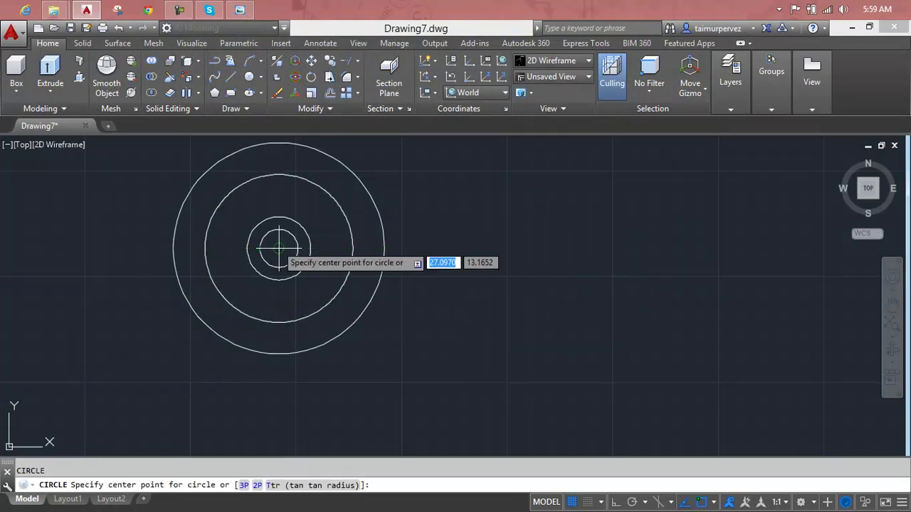
left_click(351, 248)
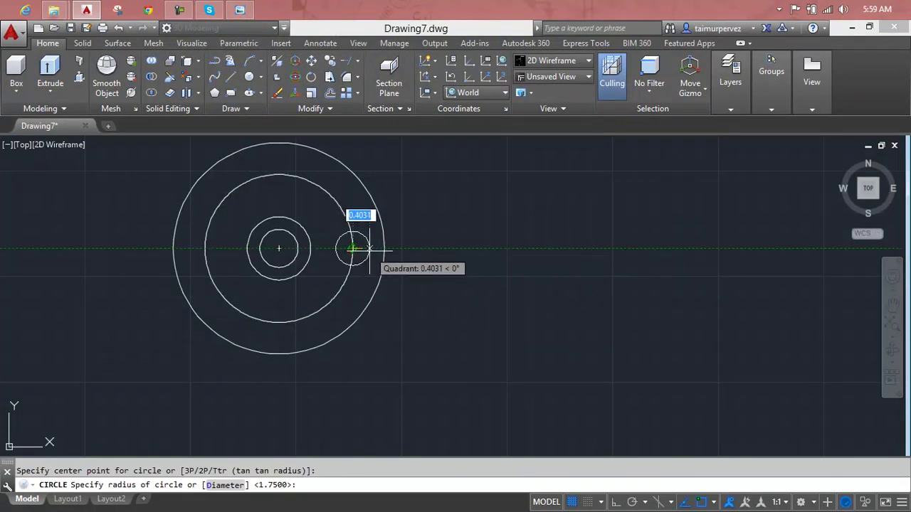
key("BackSpace")
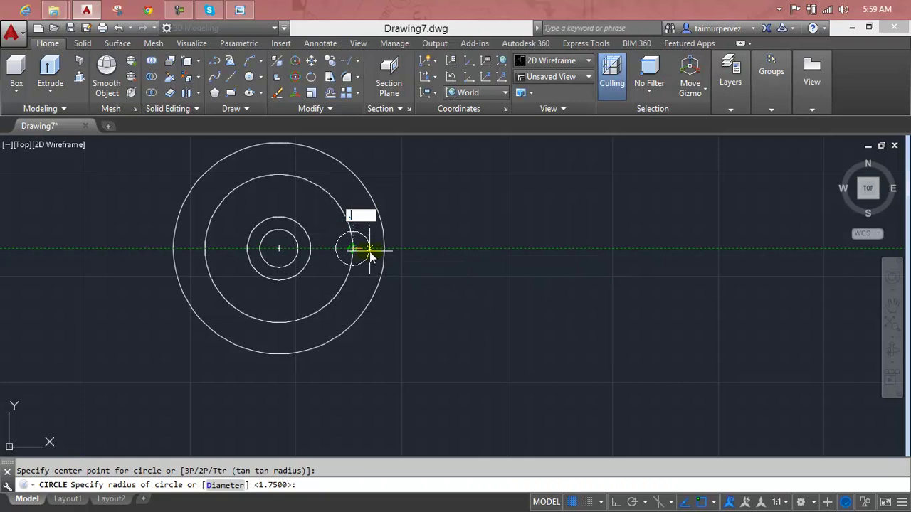
type(".5")
key("Return")
scroll(361, 248, "down", 2)
scroll(361, 242, "down", 1)
scroll(362, 221, "up", 5)
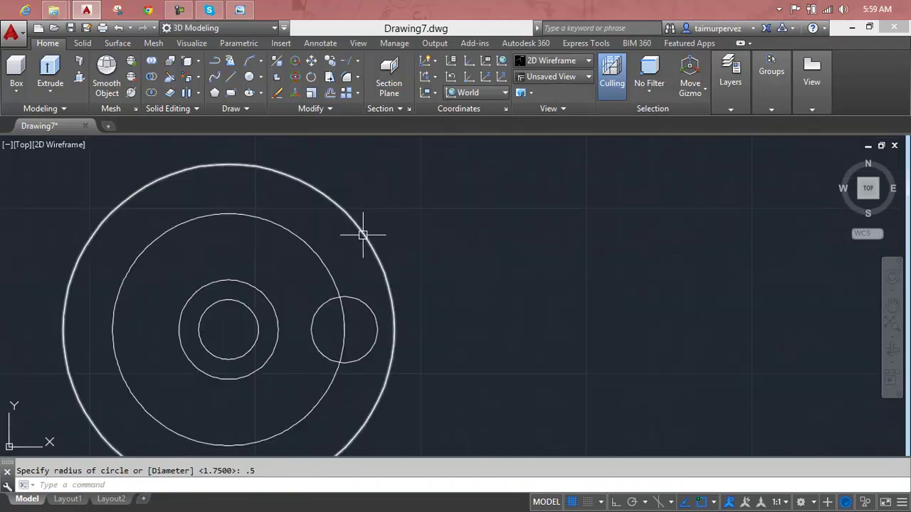
left_click(358, 302)
key("Escape")
left_click(358, 301)
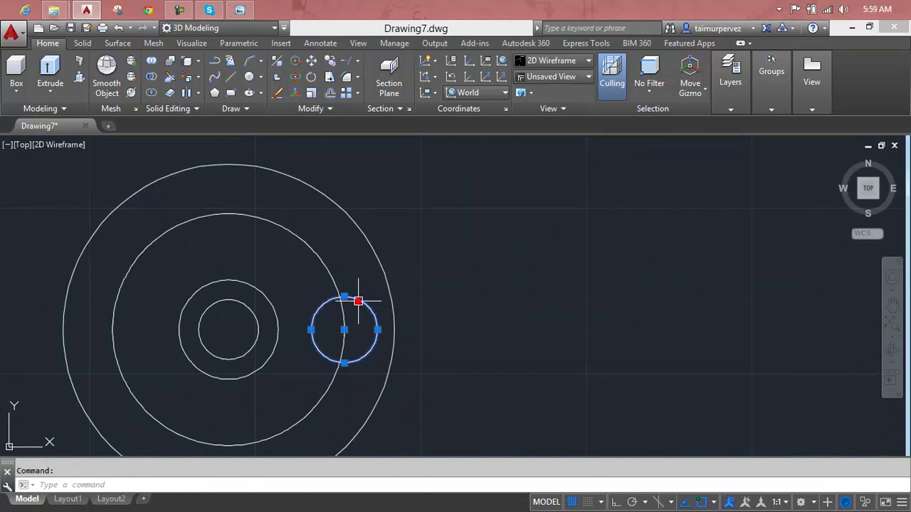
left_click(242, 10)
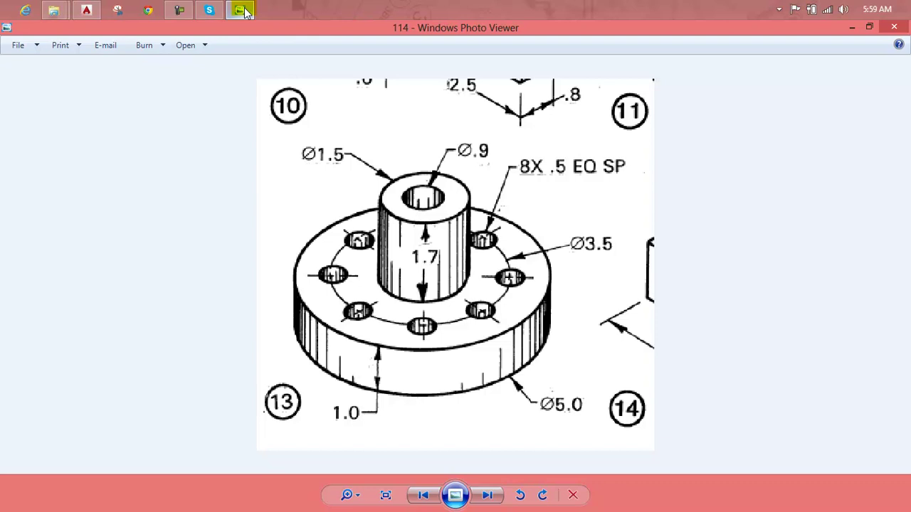
left_click(243, 12)
key("Escape")
left_click(378, 312)
key("Delete")
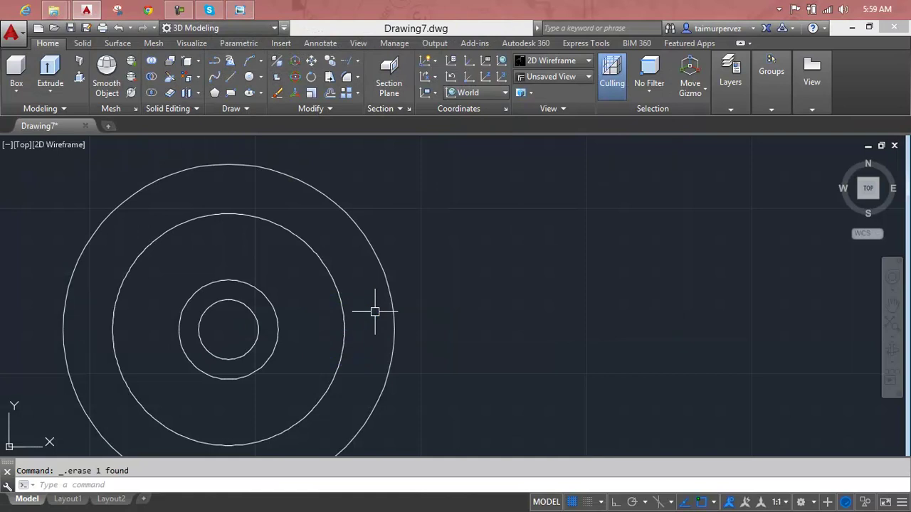
Step: Redraw a 0.5-radius trial circle on the bolt circle and delete it again
type("c")
key("Return")
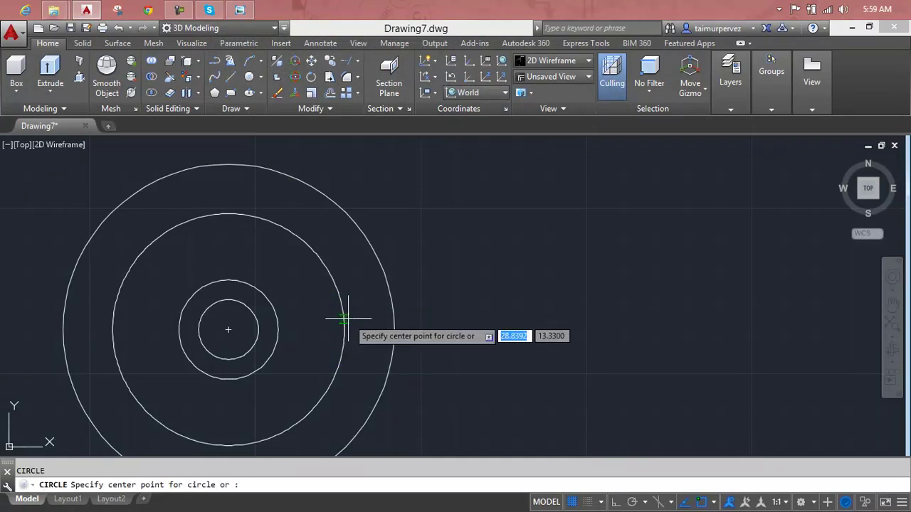
left_click(343, 329)
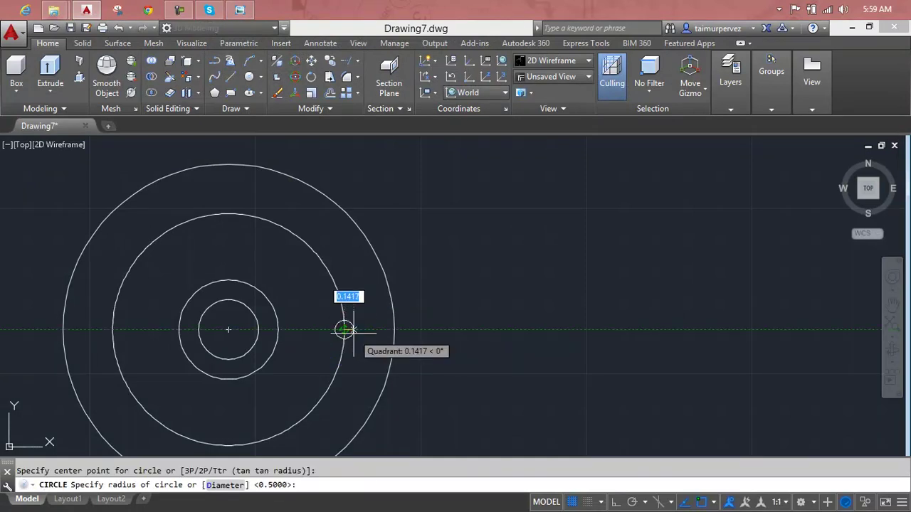
type("0.5")
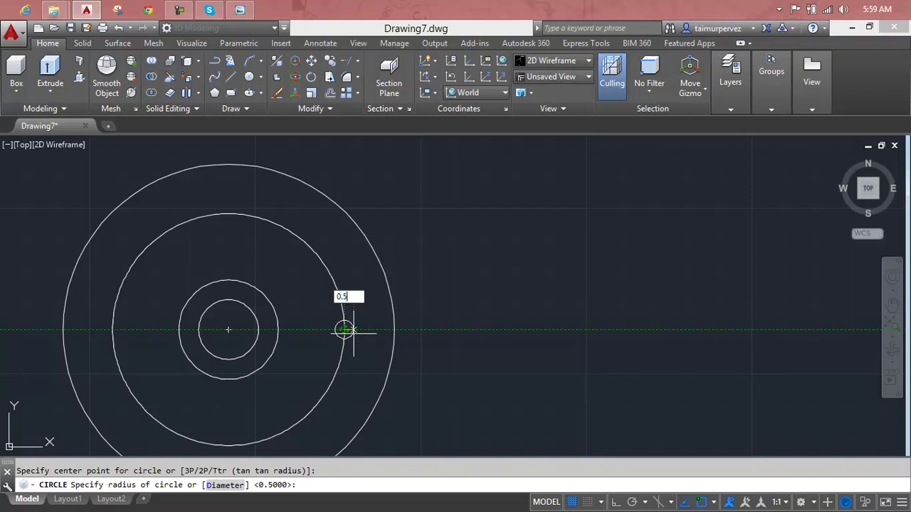
key("Return")
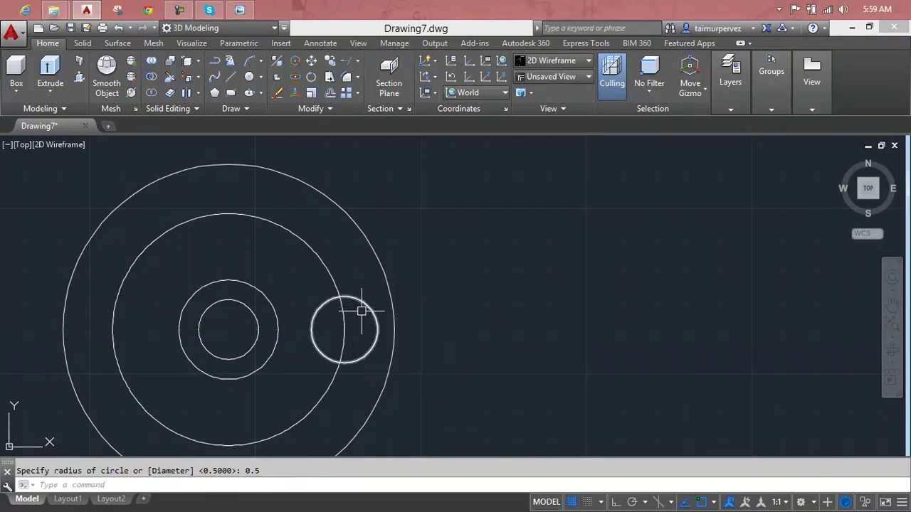
scroll(363, 356, "down", 2)
middle_click_drag(363, 356, 375, 356)
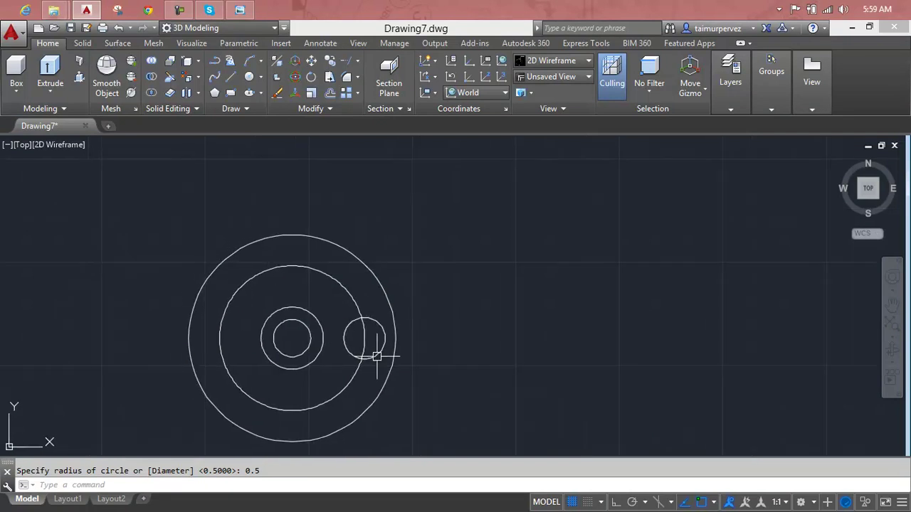
left_click(375, 318)
key("Delete")
Step: Try a 0.4-radius circle on the bolt circle and delete it
type("c")
key("Return")
left_click(364, 340)
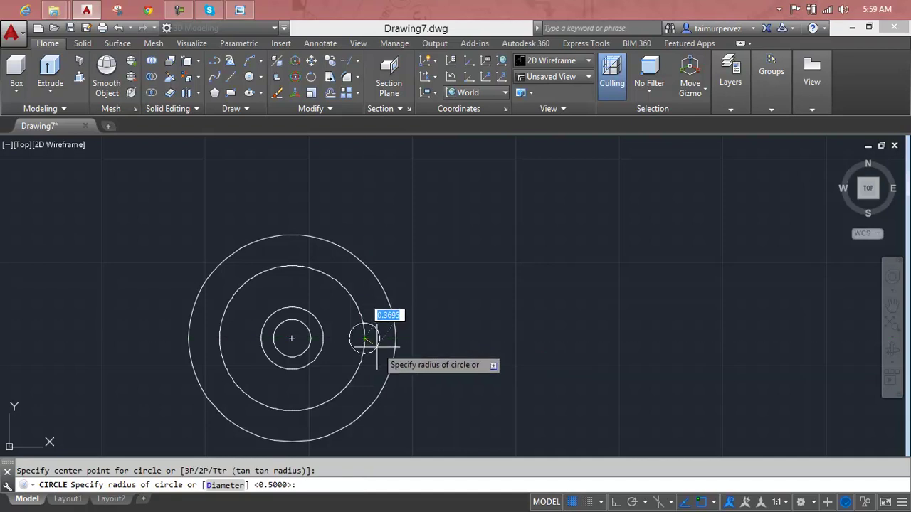
type(".")
key("Return")
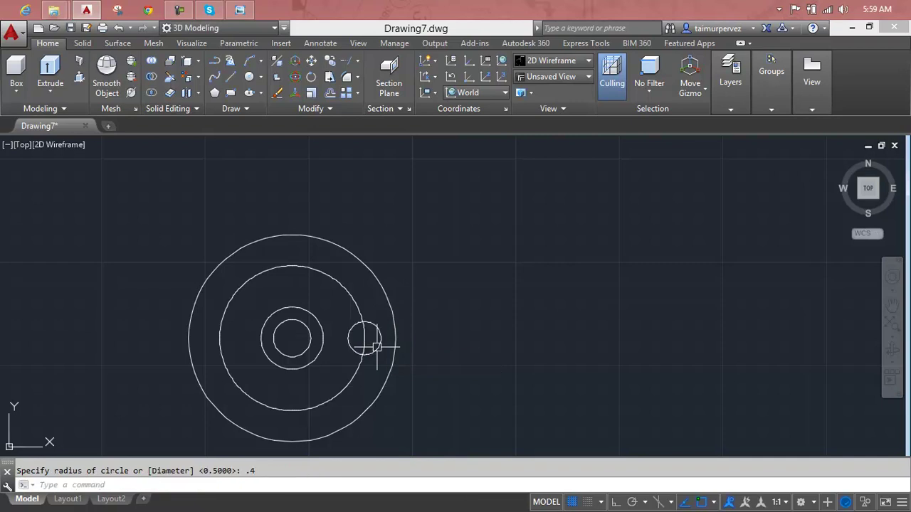
scroll(369, 333, "up", 4)
middle_click_drag(369, 333, 364, 321)
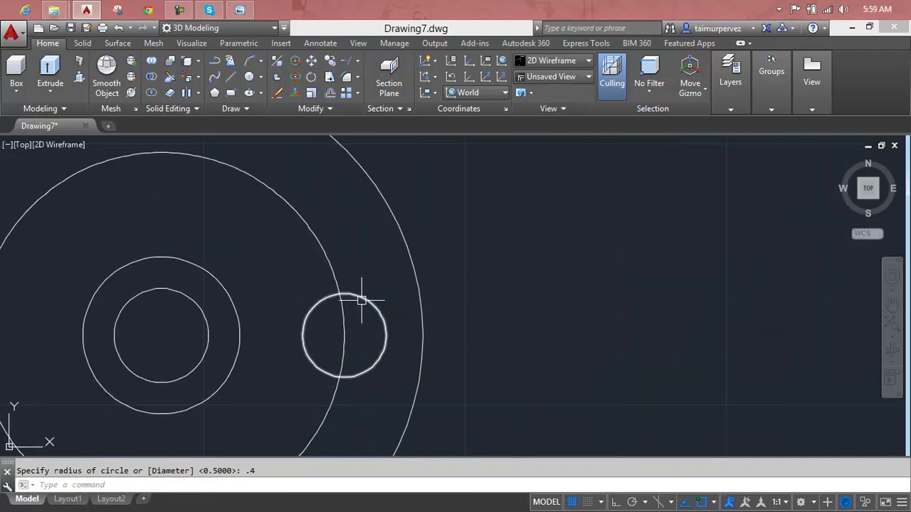
left_click(363, 298)
key("Delete")
Step: Draw the radius-0.3 hole circle centred on the bolt circle's right point
type("c")
key("Return")
left_click(337, 321)
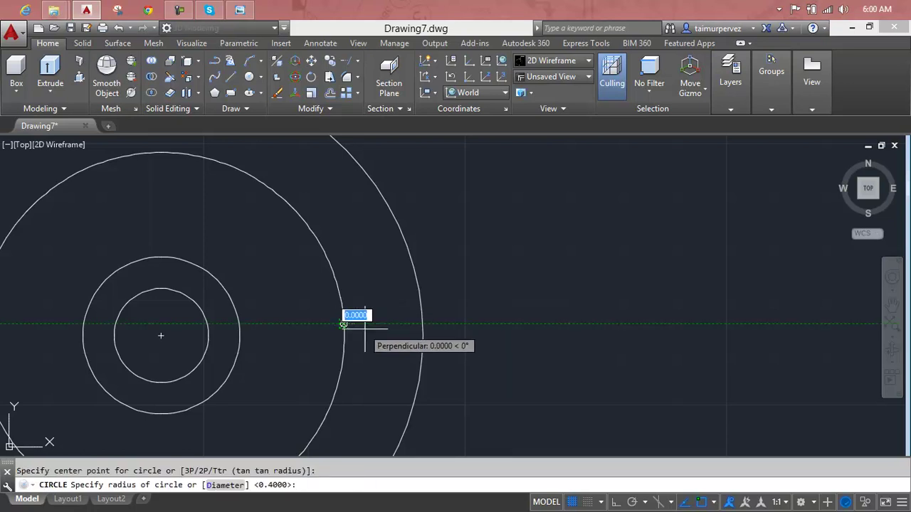
type(".3")
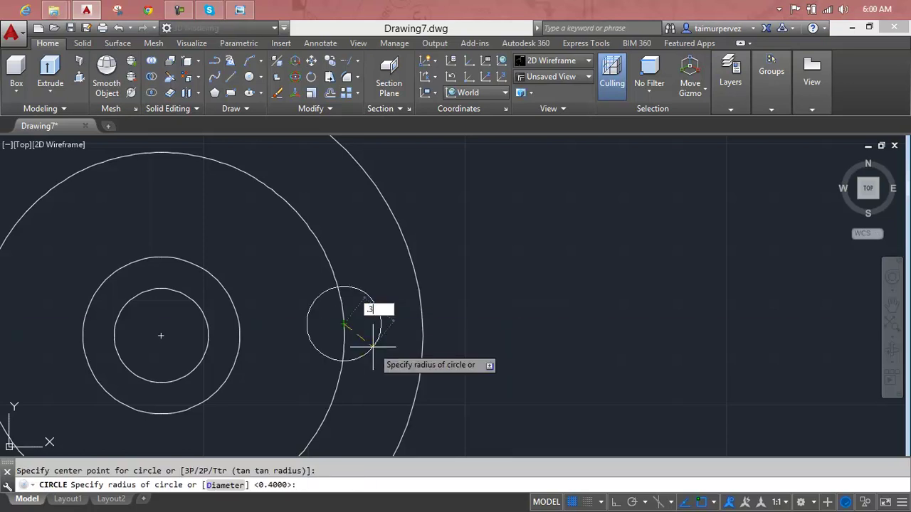
key("Return")
scroll(361, 321, "down", 2)
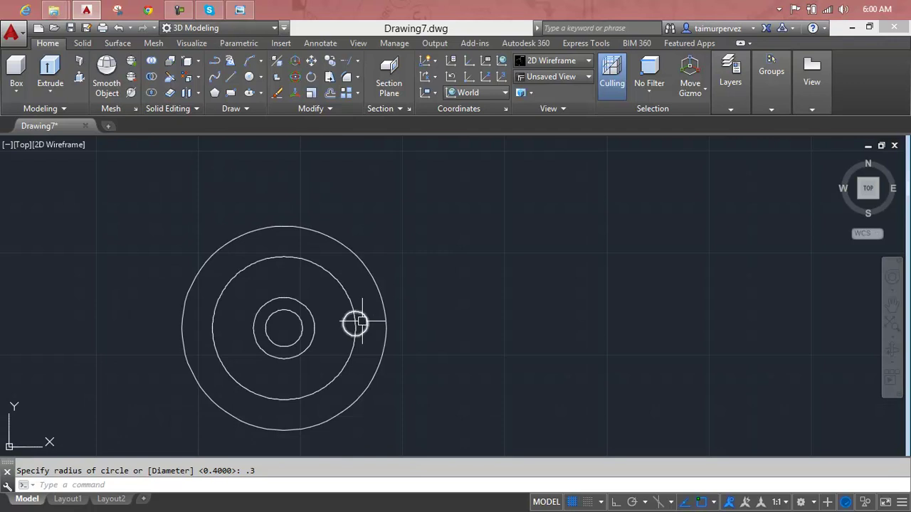
scroll(361, 322, "up", 2)
key("Escape")
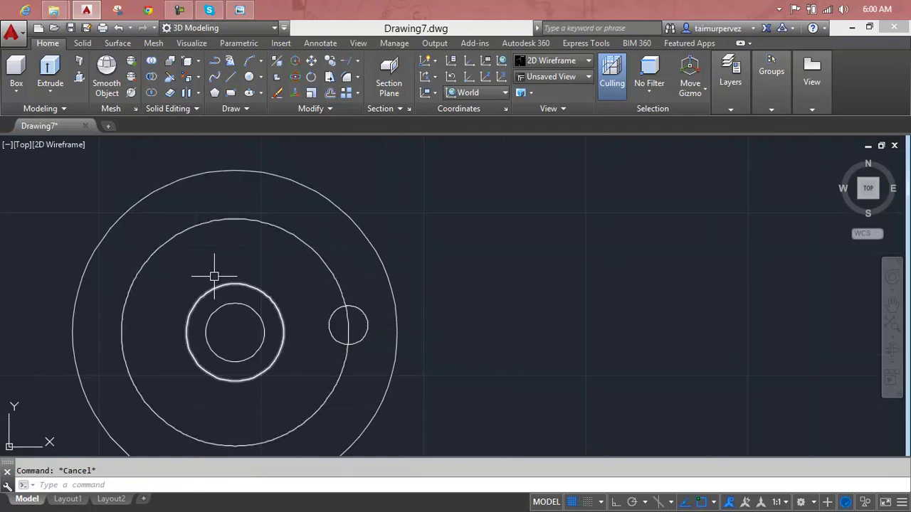
Step: Start a polar ARRAY of the small hole circle centred on the disc's centre
type("AR")
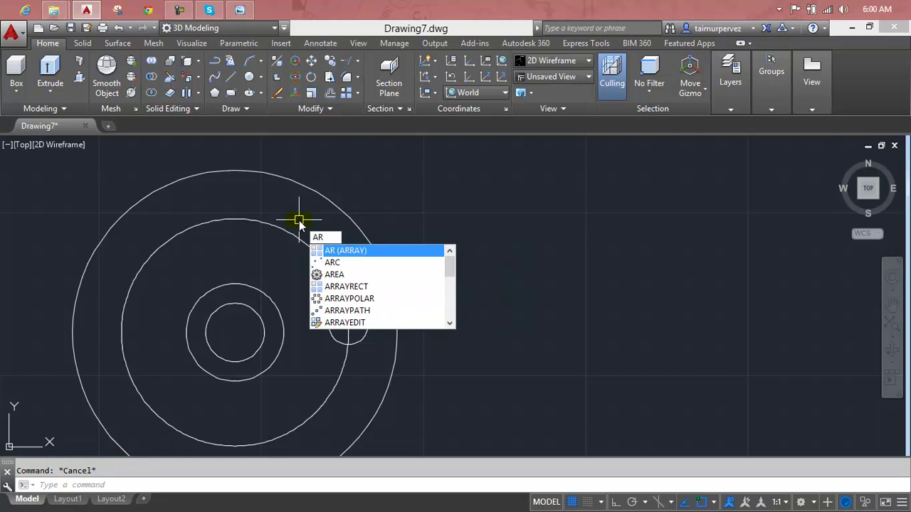
key("Return")
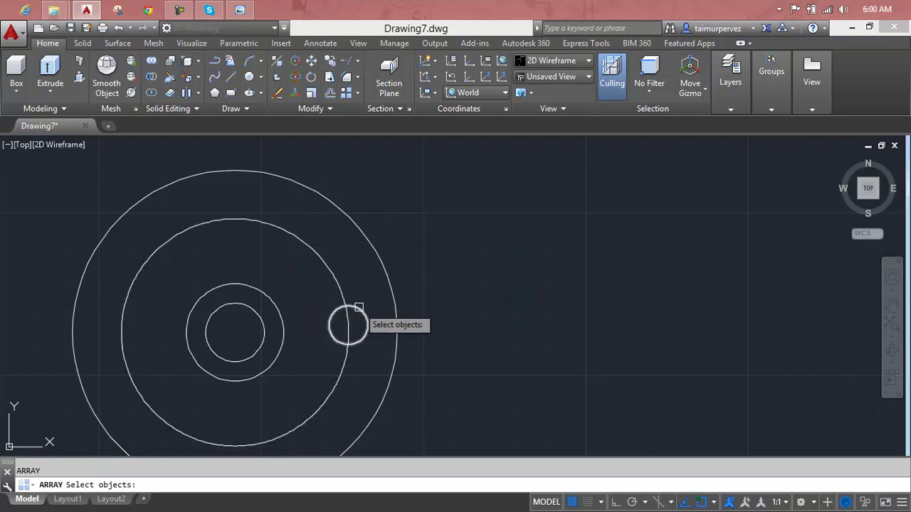
left_click(358, 308)
key("Return")
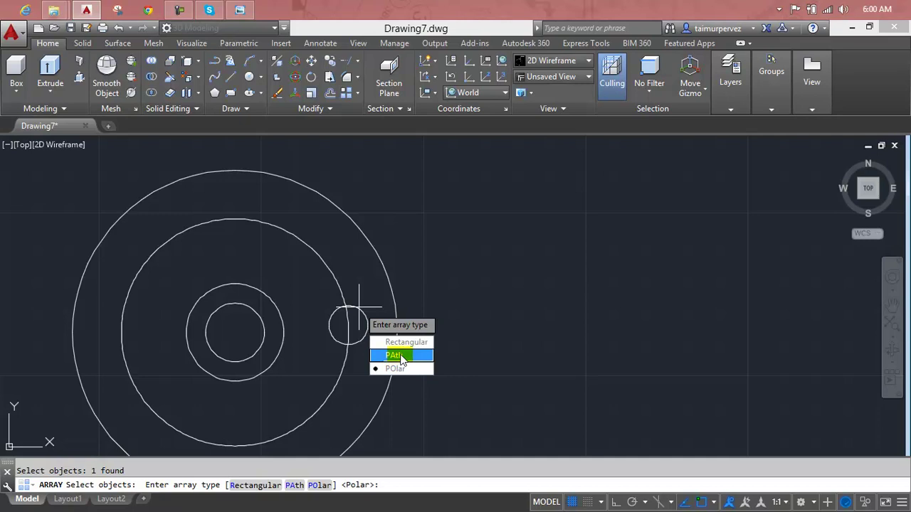
left_click(402, 370)
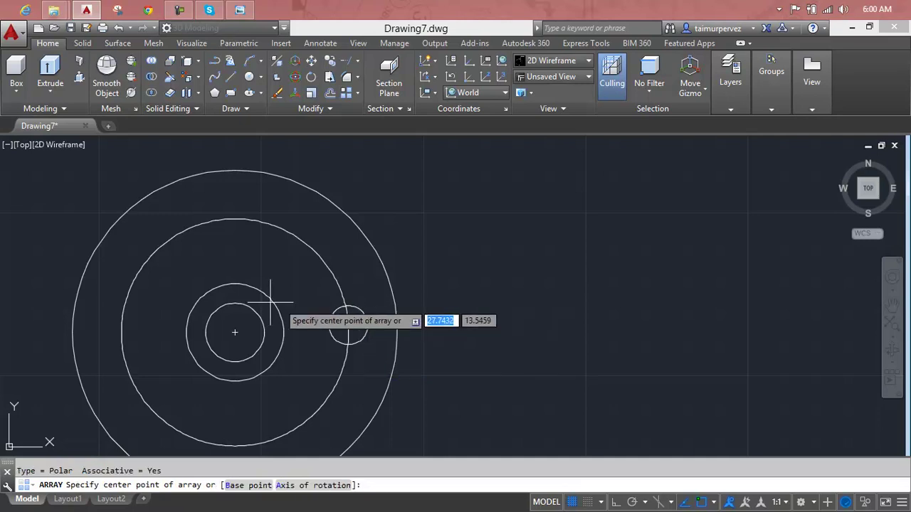
left_click(235, 332)
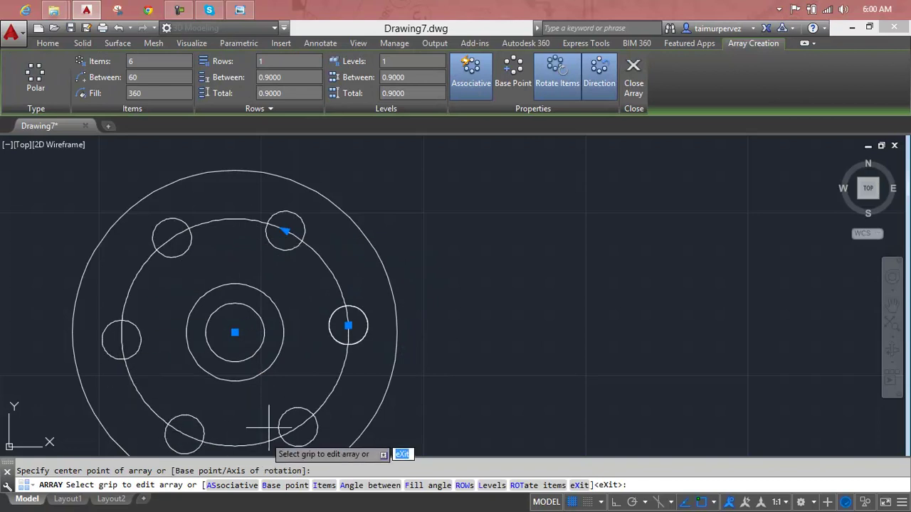
Step: Set the polar array to 8 items and recentre the disc in view
left_click(242, 10)
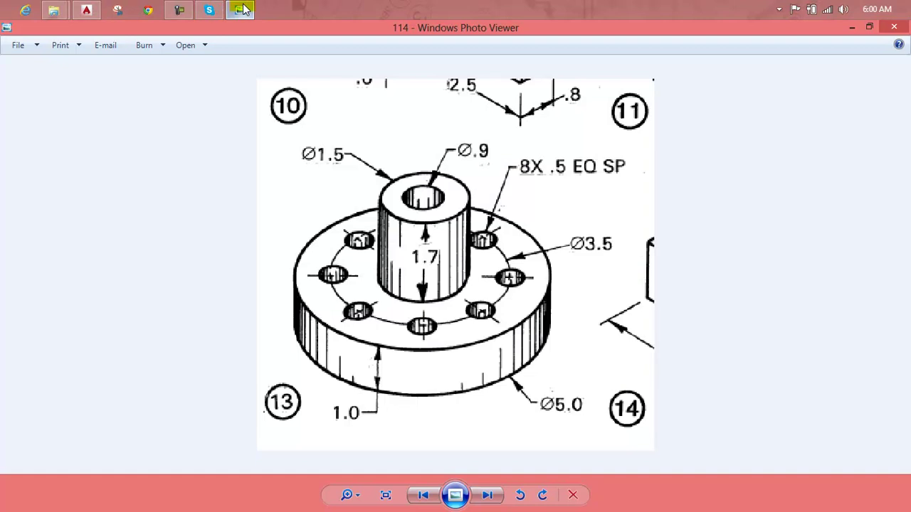
left_click(241, 9)
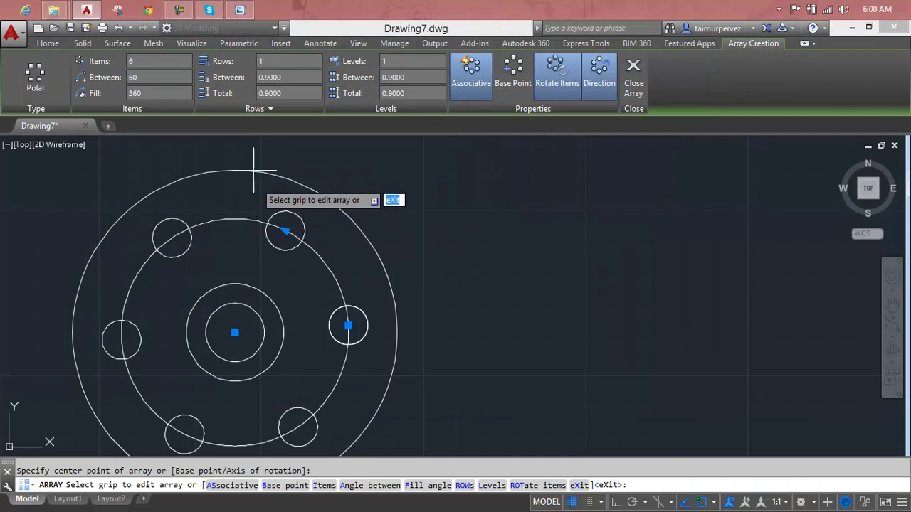
left_click(165, 64)
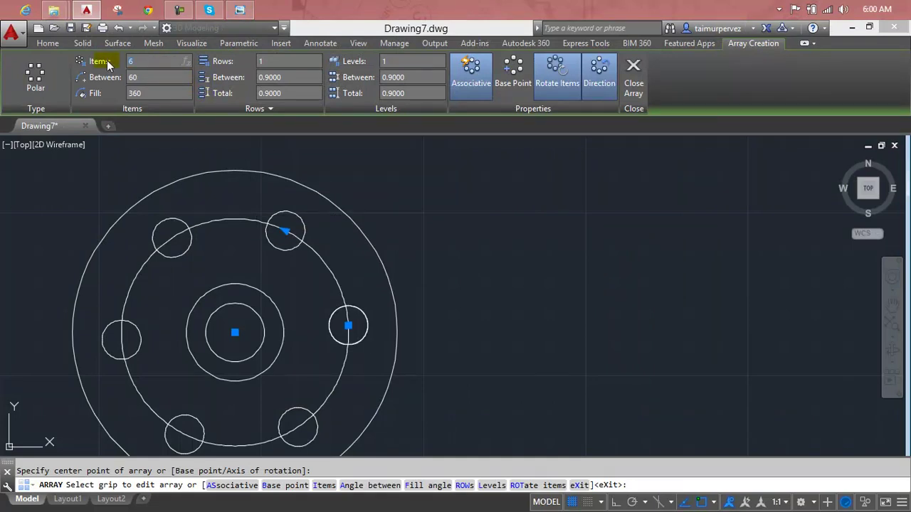
type("8")
key("Return")
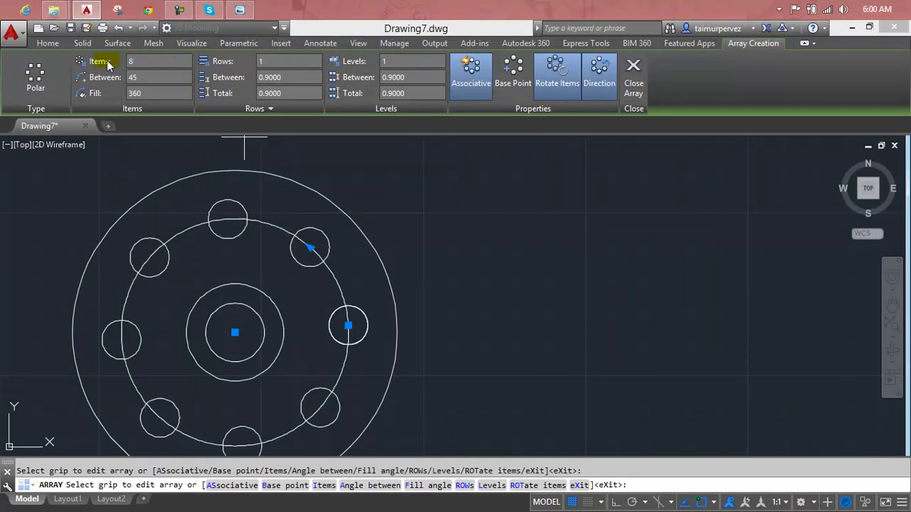
key("Escape")
scroll(315, 197, "down", 3)
middle_click_drag(332, 209, 388, 247)
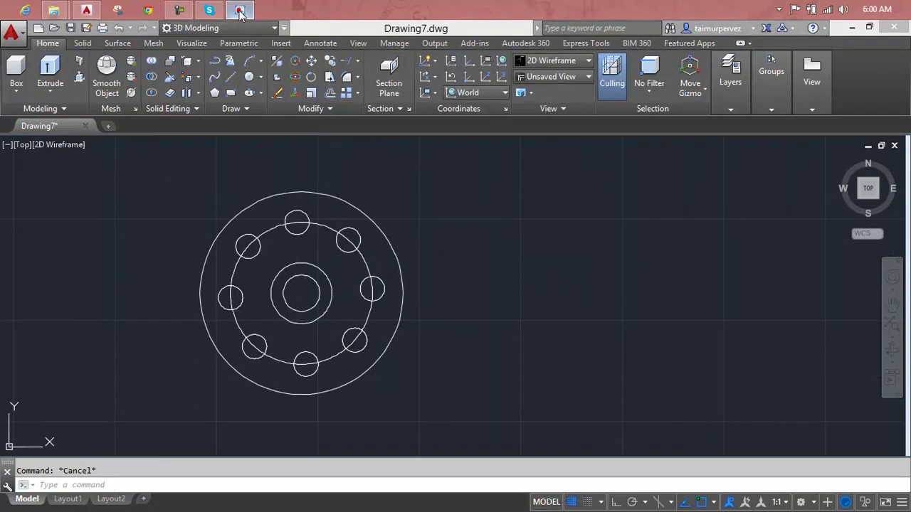
Step: Erase the Ø3.5 construction bolt circle after rechecking the reference drawing
left_click(240, 10)
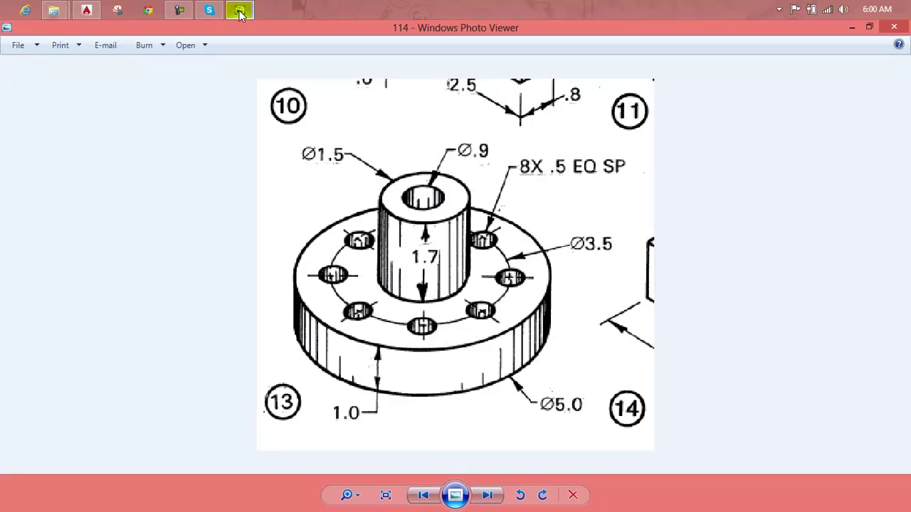
left_click(239, 10)
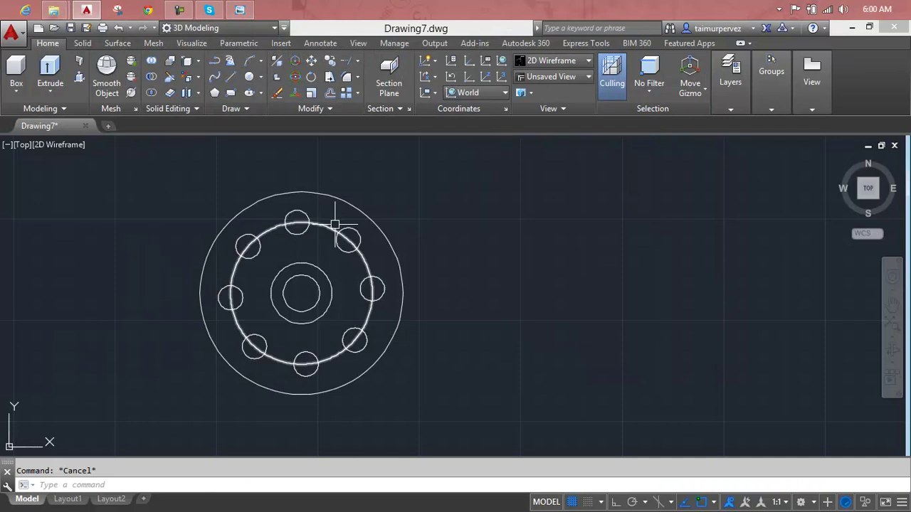
scroll(333, 223, "up", 4)
left_click(321, 231)
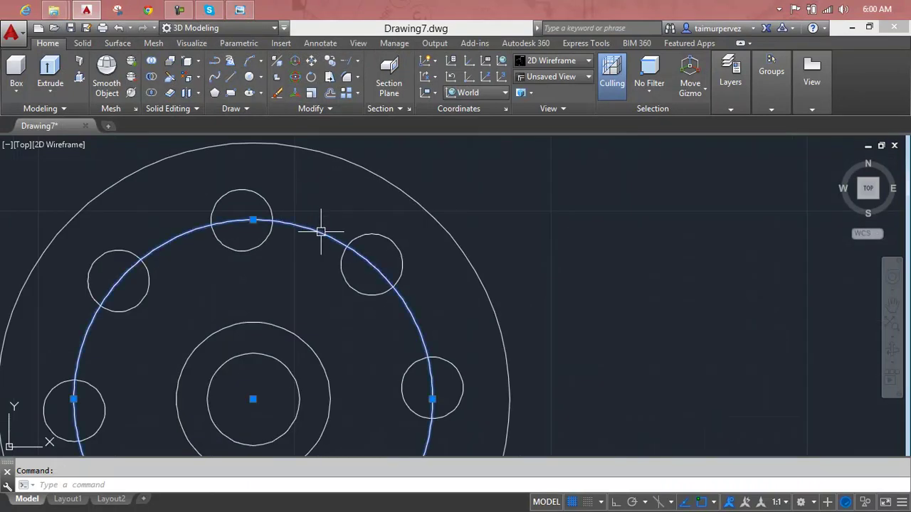
key("Delete")
scroll(321, 231, "down", 6)
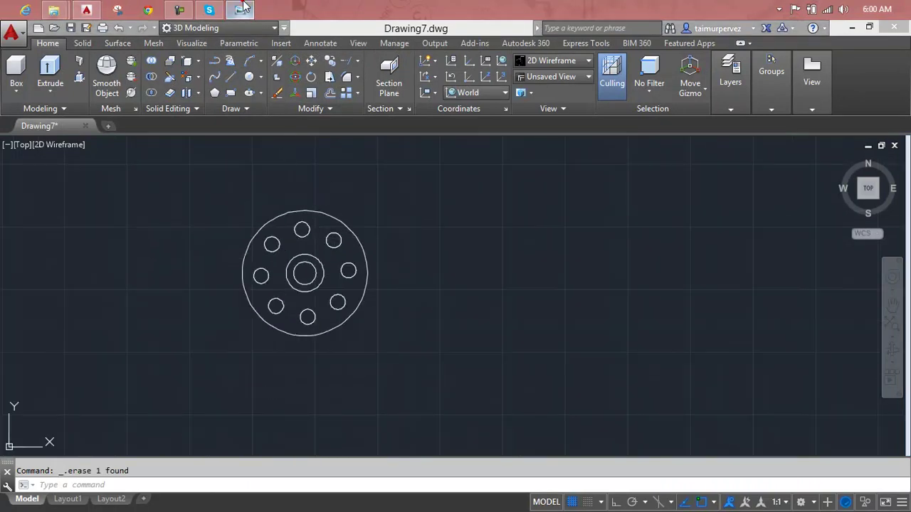
Step: Switch the viewport to an isometric view via a ViewCube corner, comparing with the reference image
left_click(243, 8)
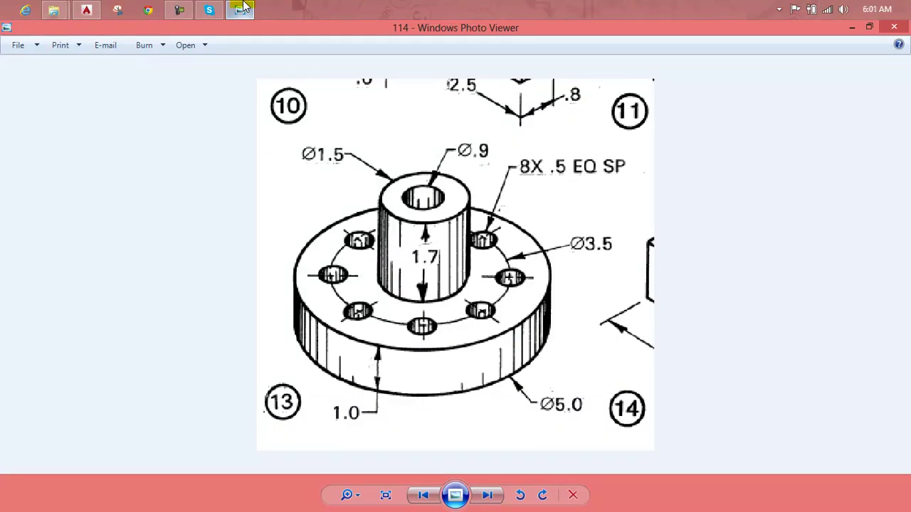
left_click(244, 7)
key("Escape")
mouse_move(867, 188)
left_click(839, 162)
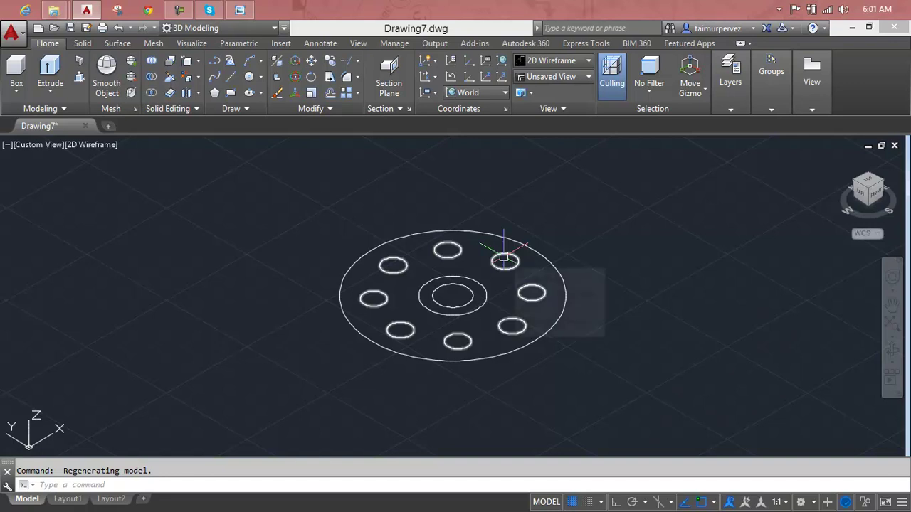
key("Escape")
left_click(241, 11)
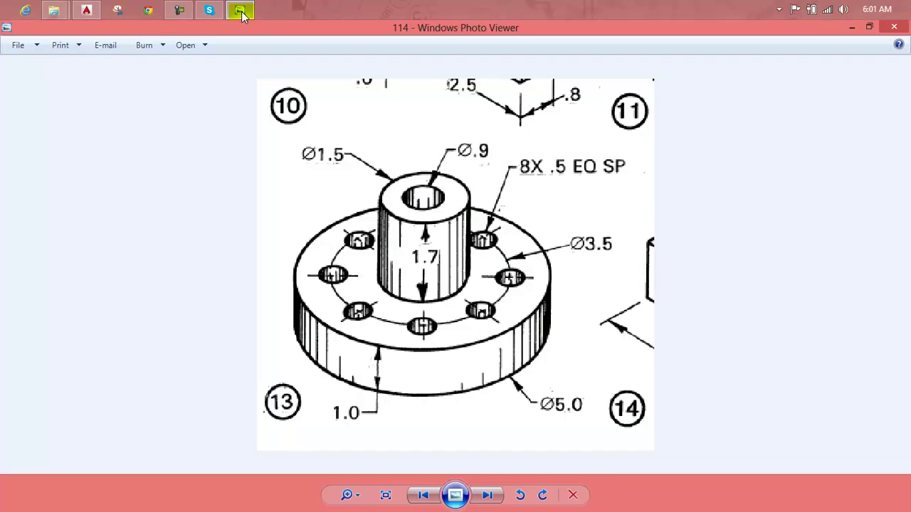
left_click(241, 12)
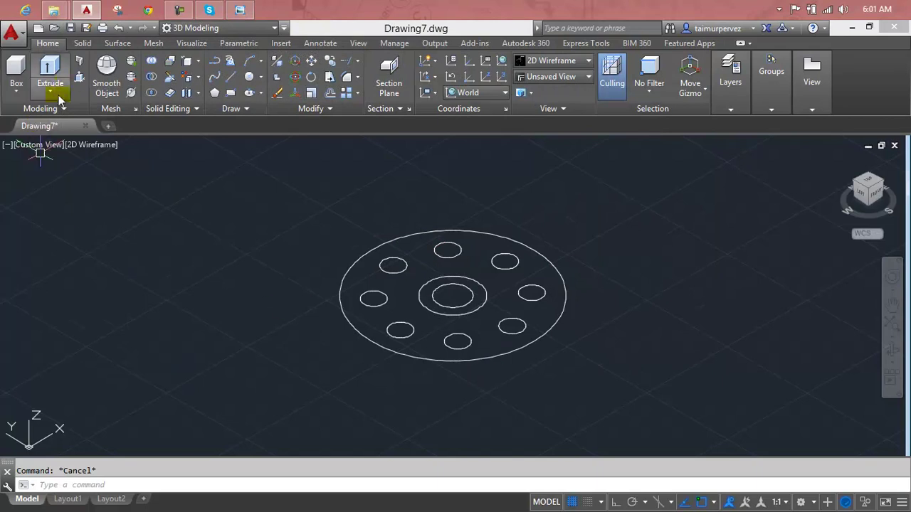
Step: Press-pull the outer disc outline to a trial height of 1
left_click(79, 77)
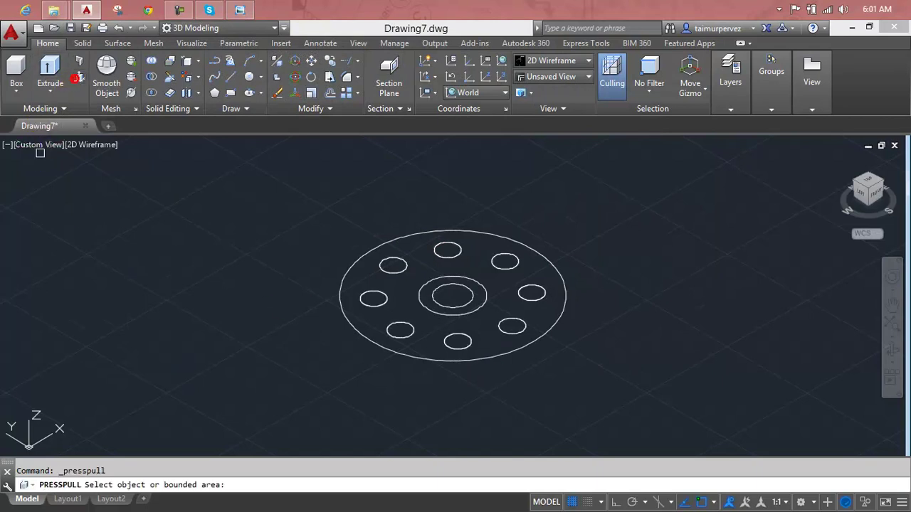
left_click(387, 348)
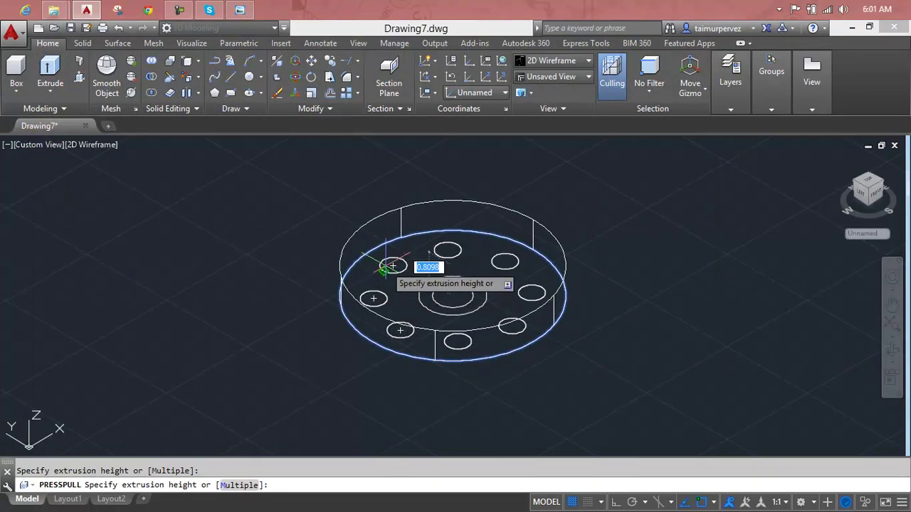
type("1")
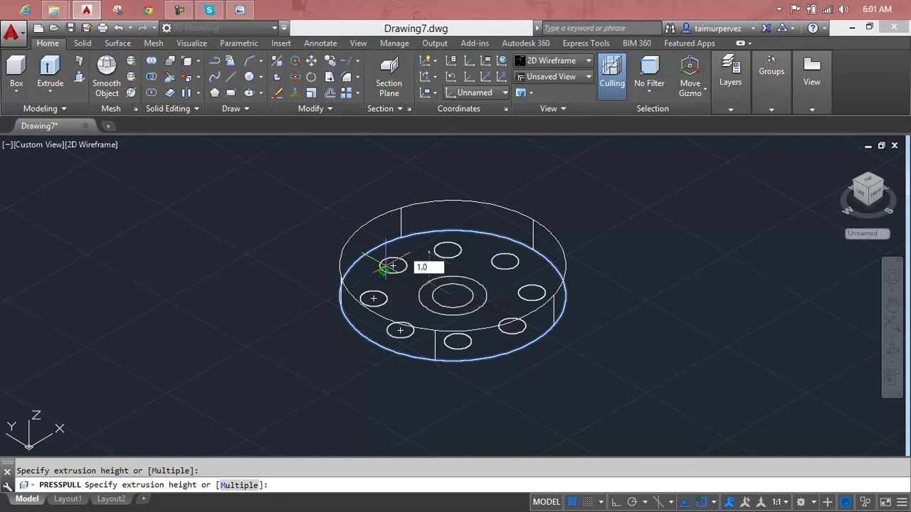
key("Return")
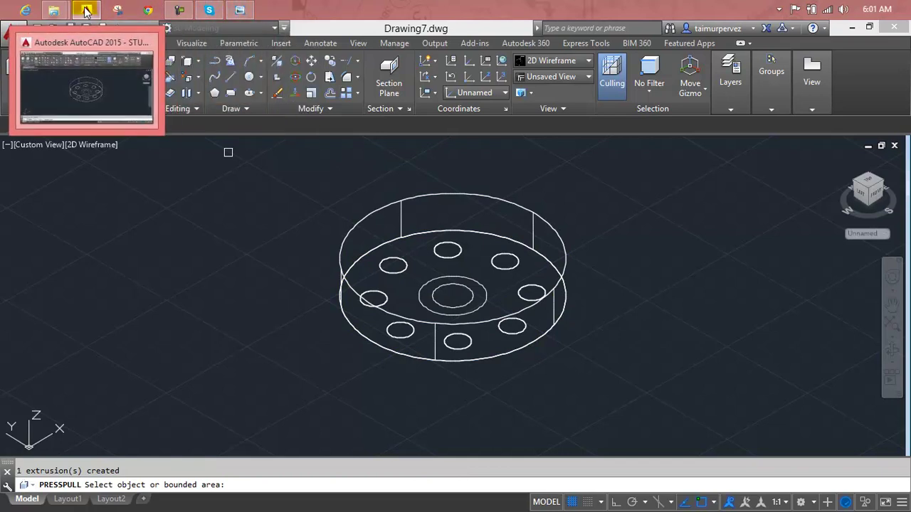
Step: Check the reference drawing, then cancel the trial press-pull
left_click(240, 9)
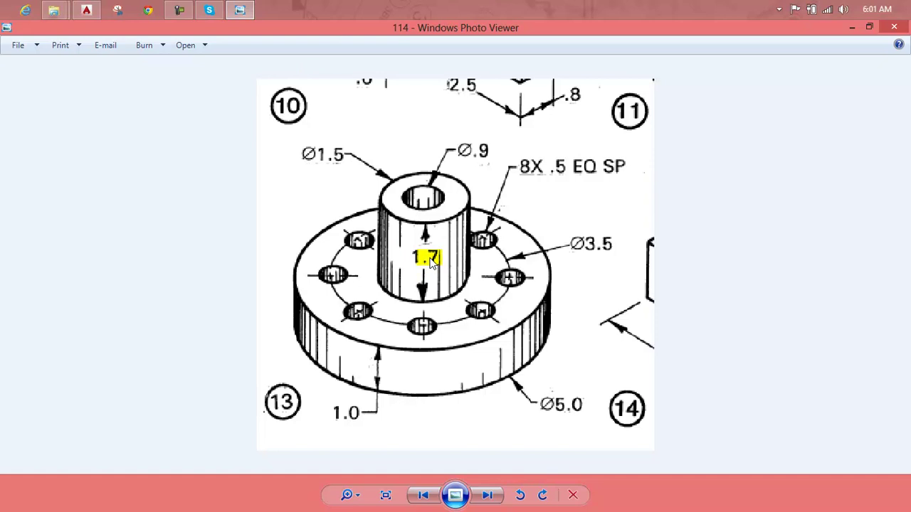
left_click(243, 13)
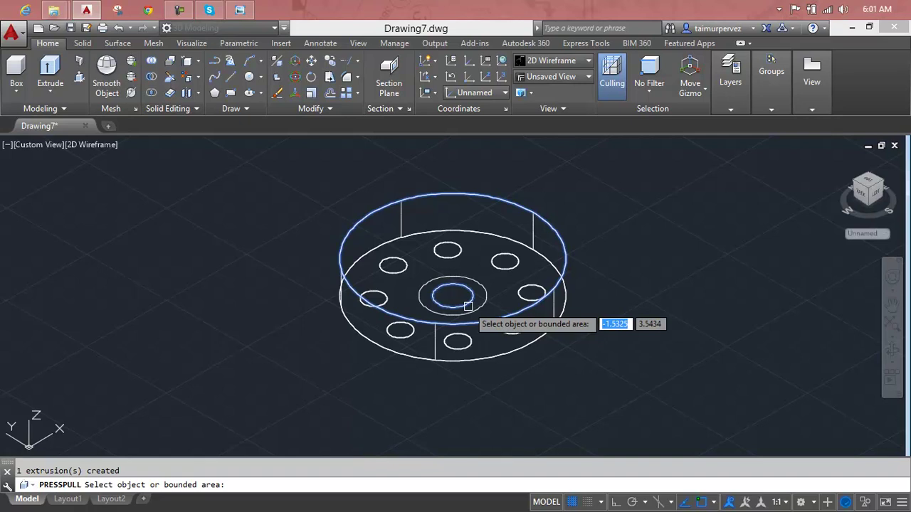
key("Return")
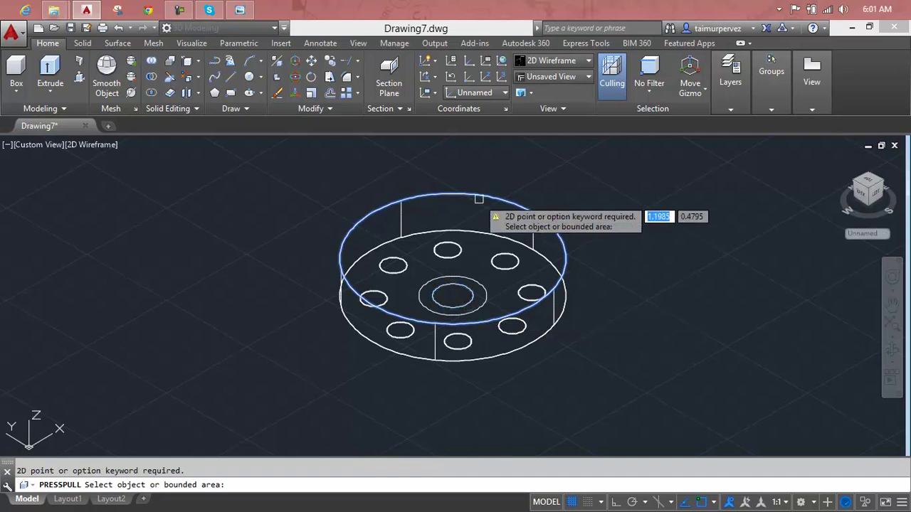
key("Escape")
Step: Undo the trial press-pull and window-select all flange circles for Extrude
key("ctrl+z")
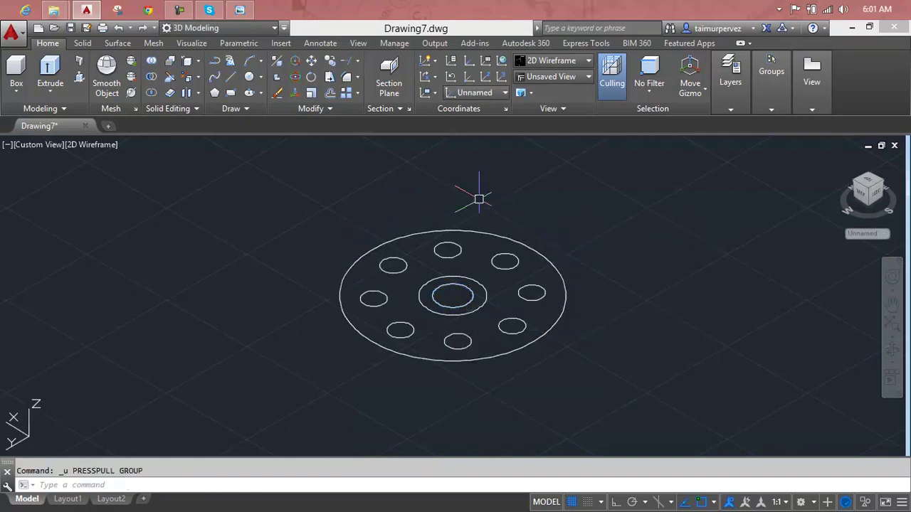
key("Escape")
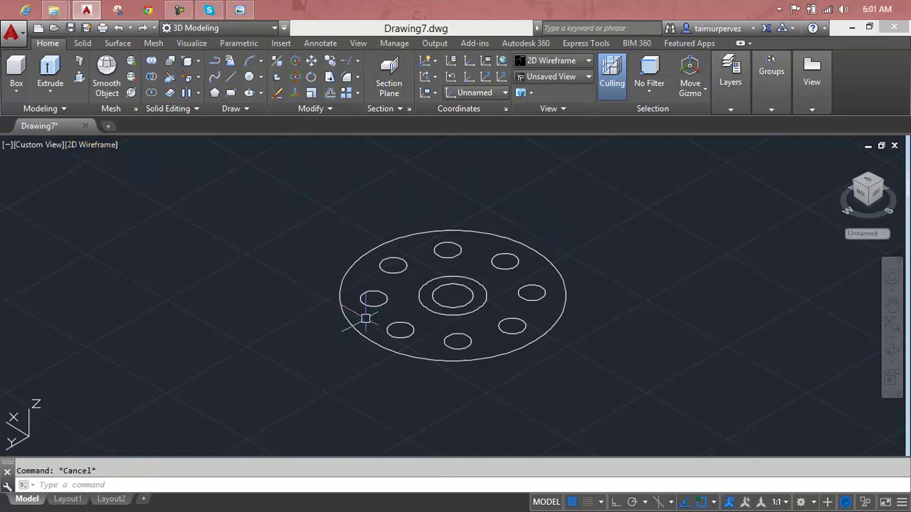
left_click(66, 76)
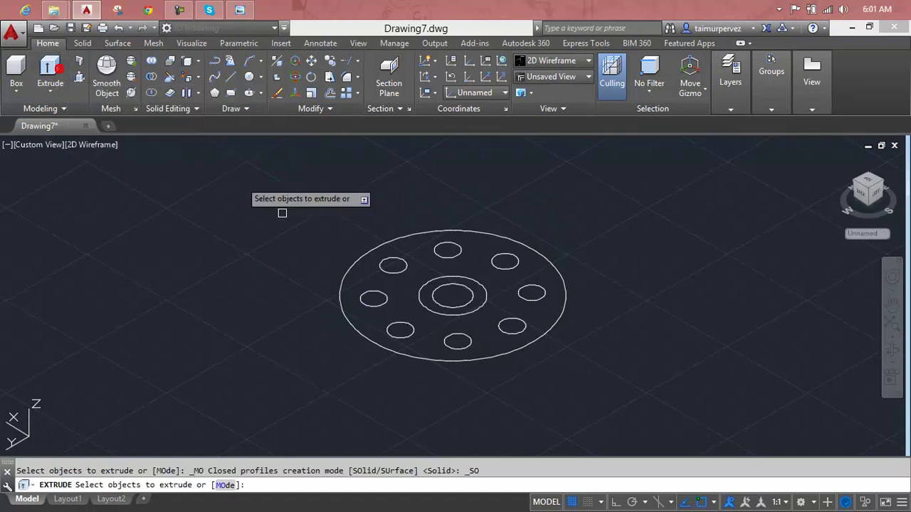
left_click(639, 214)
left_click(274, 376)
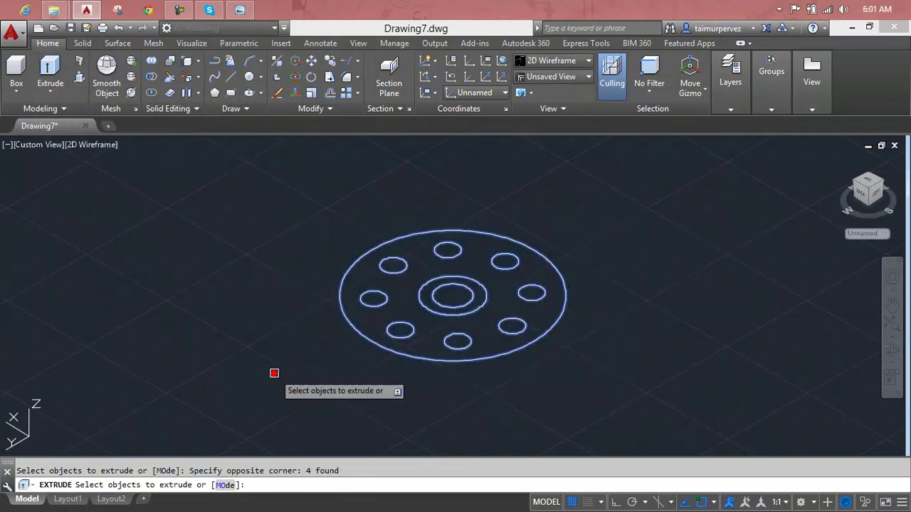
Step: Remove the hole array from the selection and extrude the disc and hub circles 1.0 high
left_click(344, 320, "shift")
key("Return")
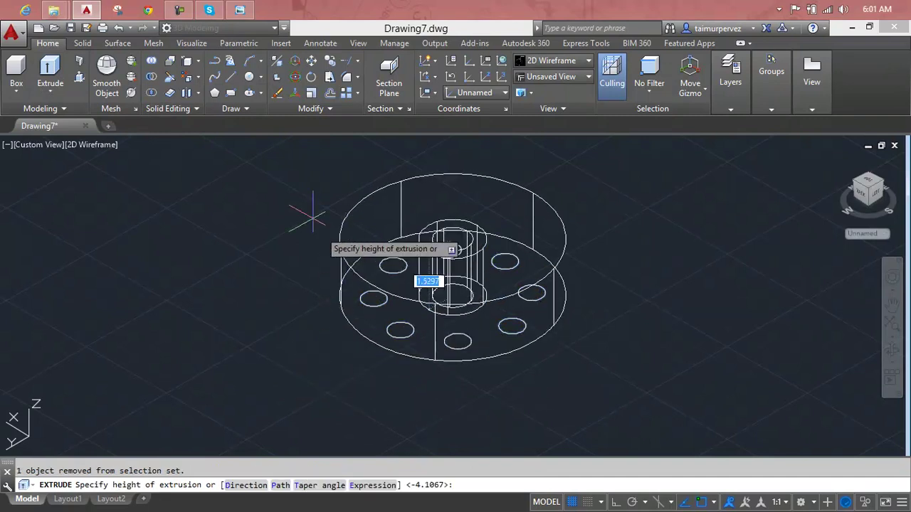
left_click(241, 7)
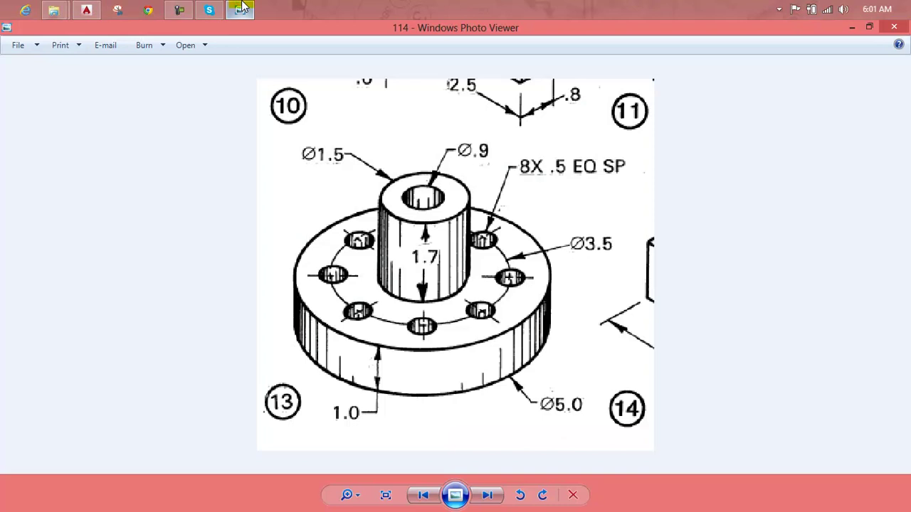
left_click(242, 7)
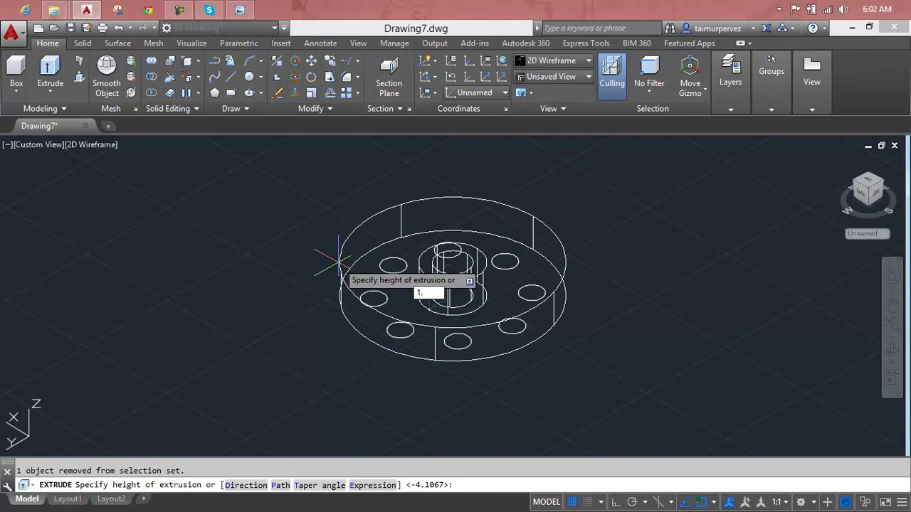
key("Return")
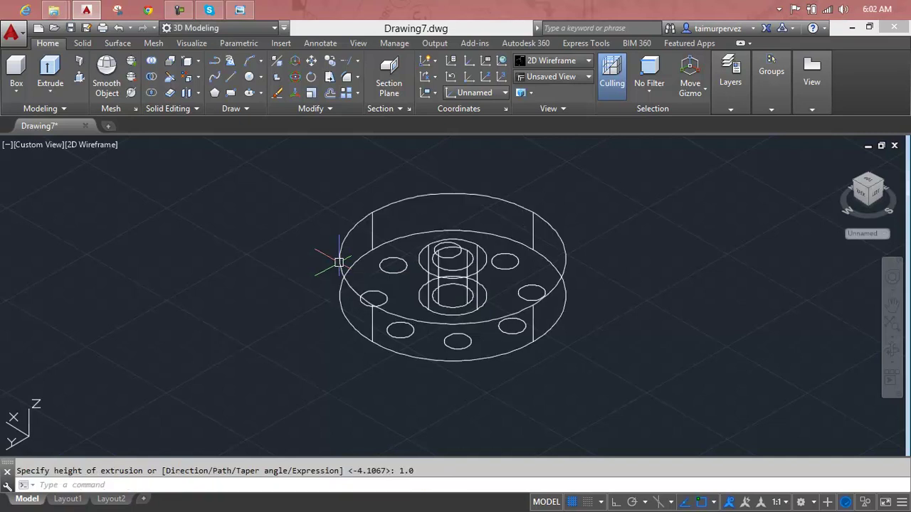
scroll(445, 259, "up", 2)
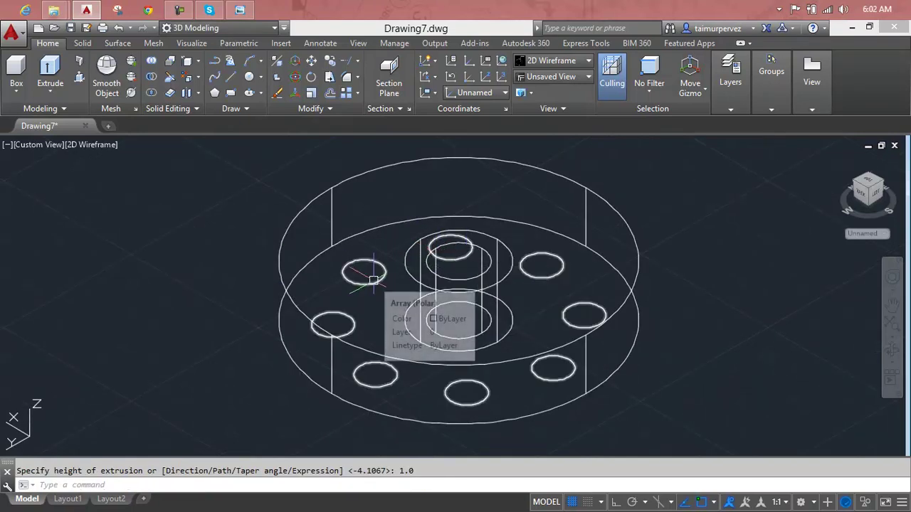
key("Escape")
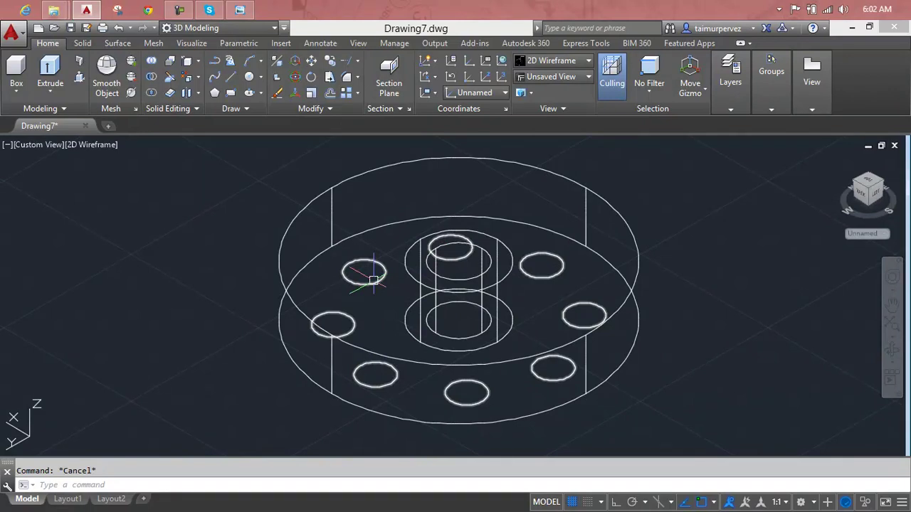
type("ex")
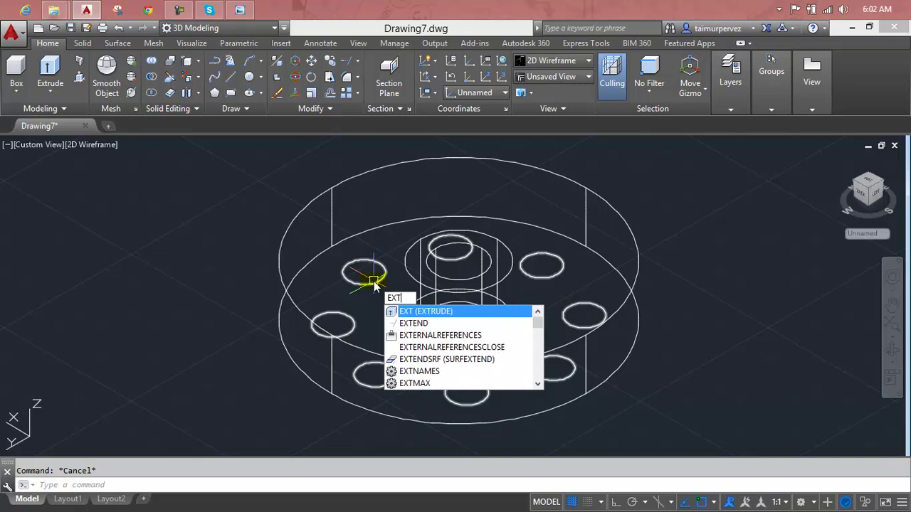
key("Escape")
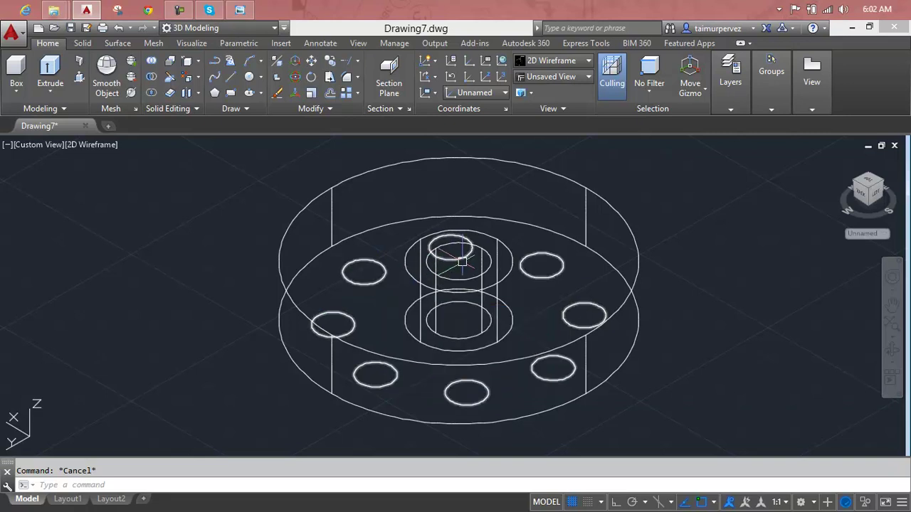
scroll(472, 275, "up", 5)
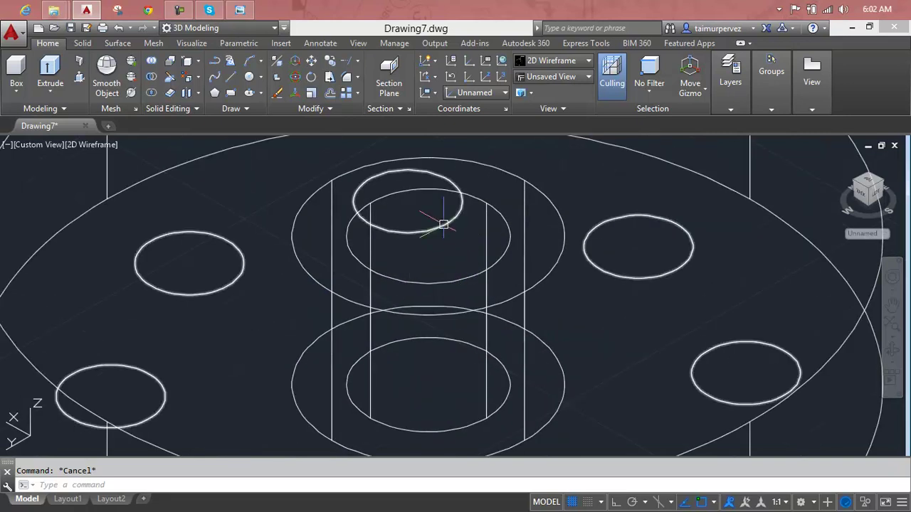
scroll(453, 256, "down", 5)
scroll(452, 257, "down", 2)
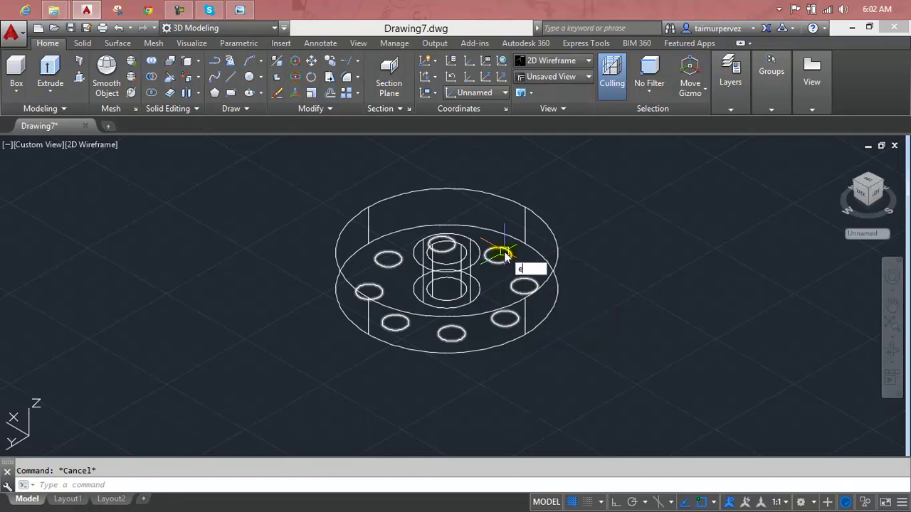
type("xt")
key("Return")
left_click(504, 252)
left_click(504, 252, "shift")
key("Return")
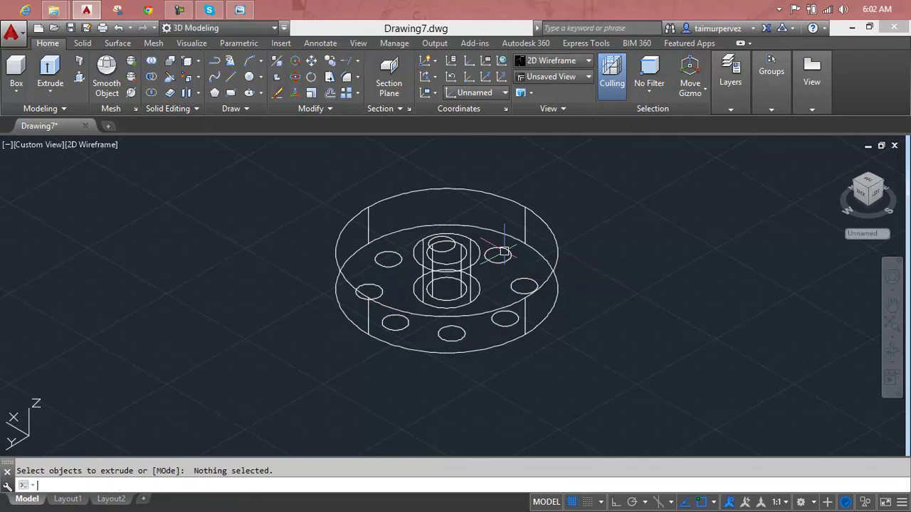
key("Escape")
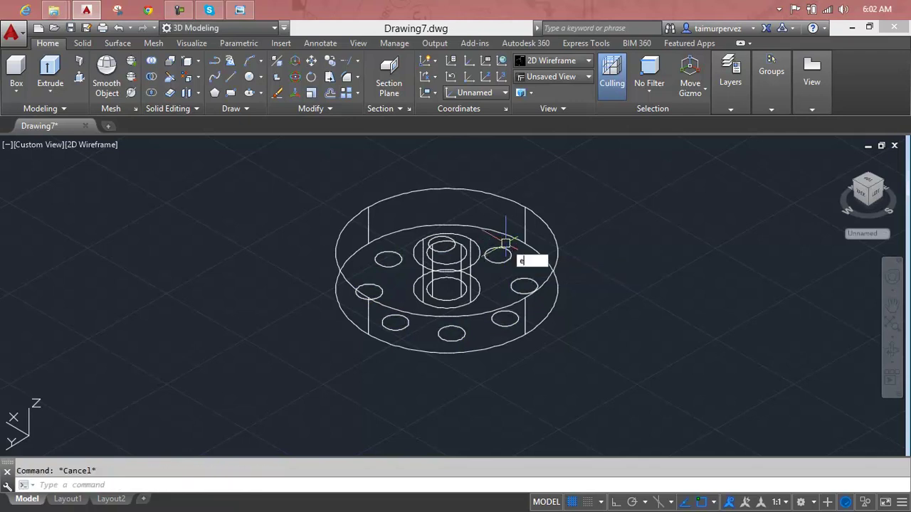
type("xt")
key("Return")
left_click(505, 248)
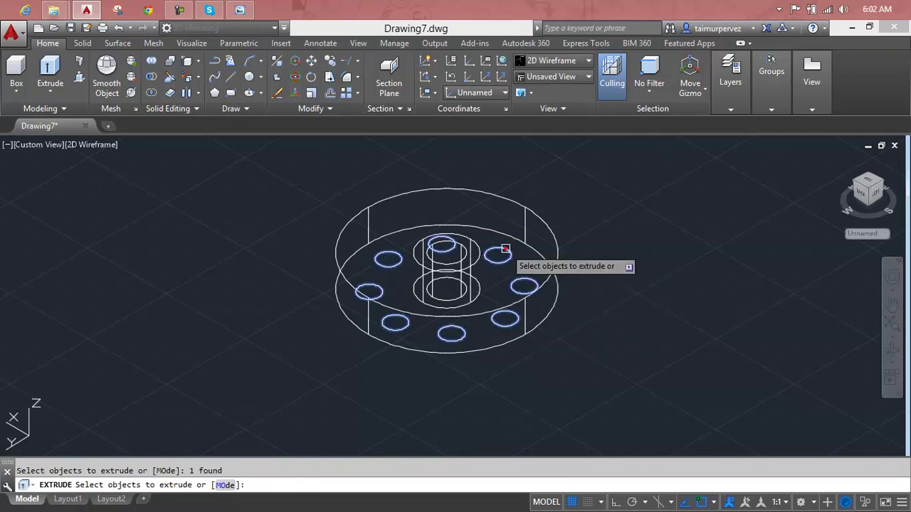
left_click(505, 248, "shift")
left_click(505, 248)
right_click(613, 243)
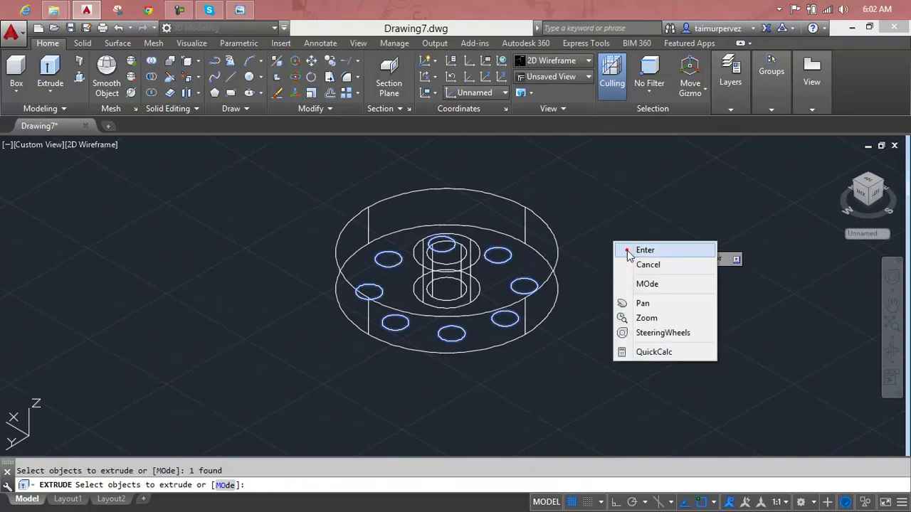
left_click(626, 250)
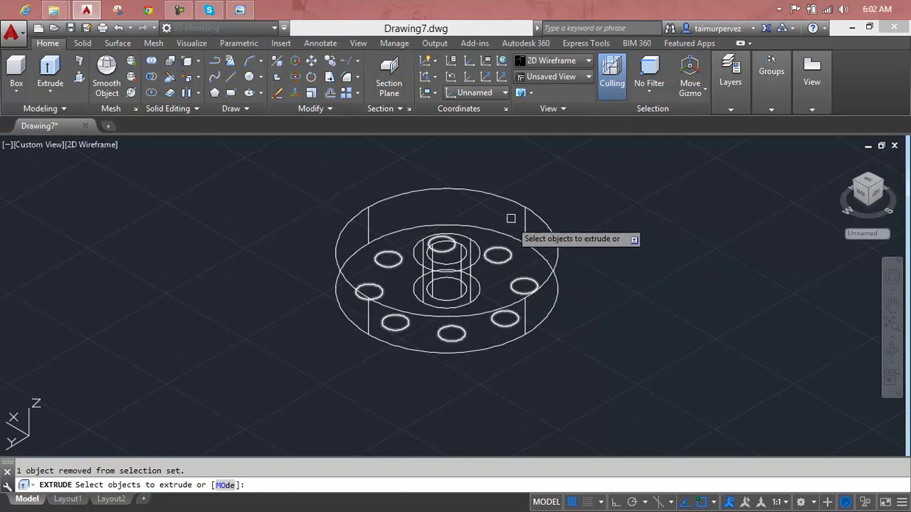
key("Escape")
left_click(50, 73)
left_click(398, 259)
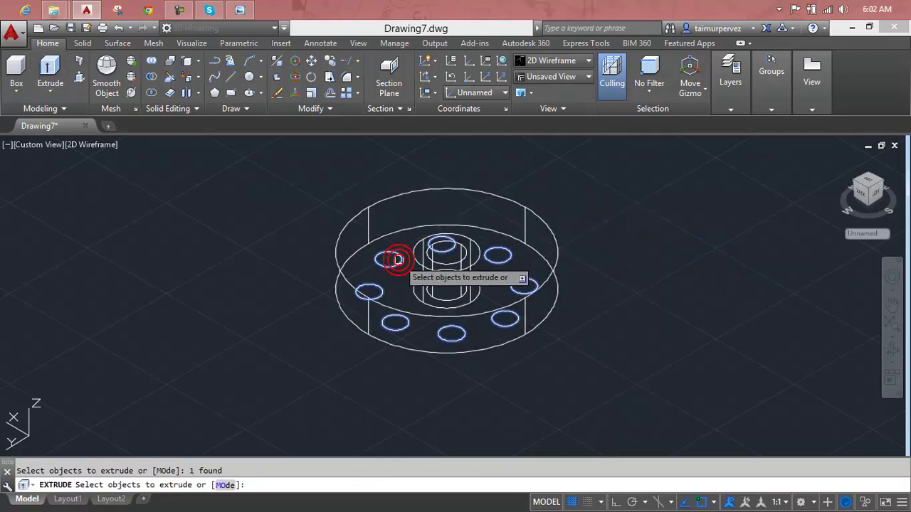
right_click(624, 237)
left_click(630, 245)
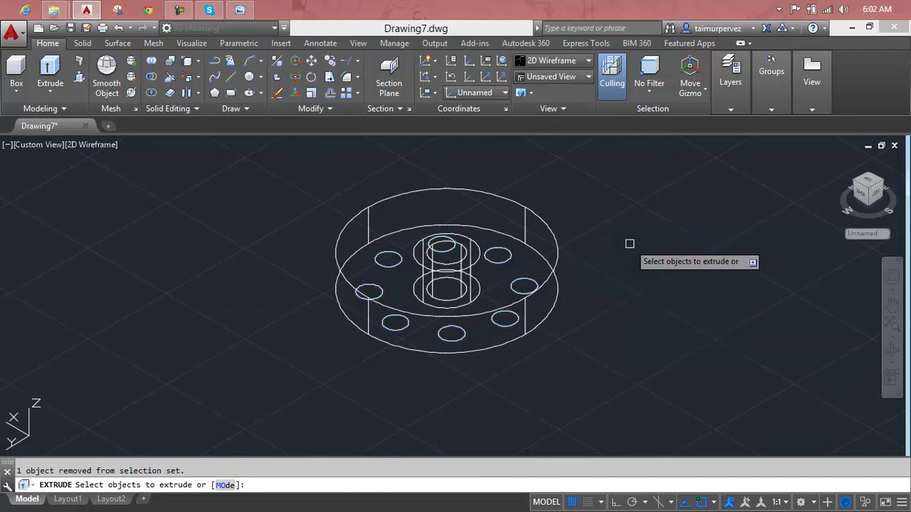
key("Escape")
left_click(511, 254)
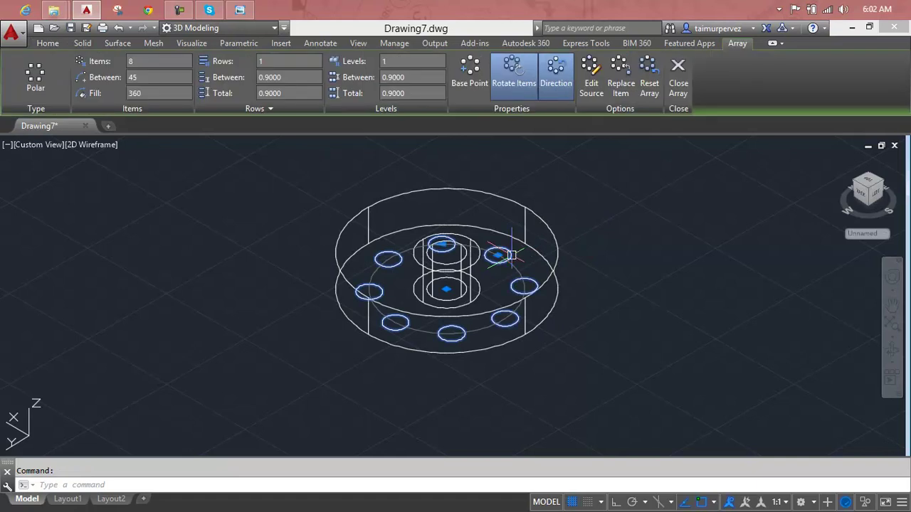
key("Escape")
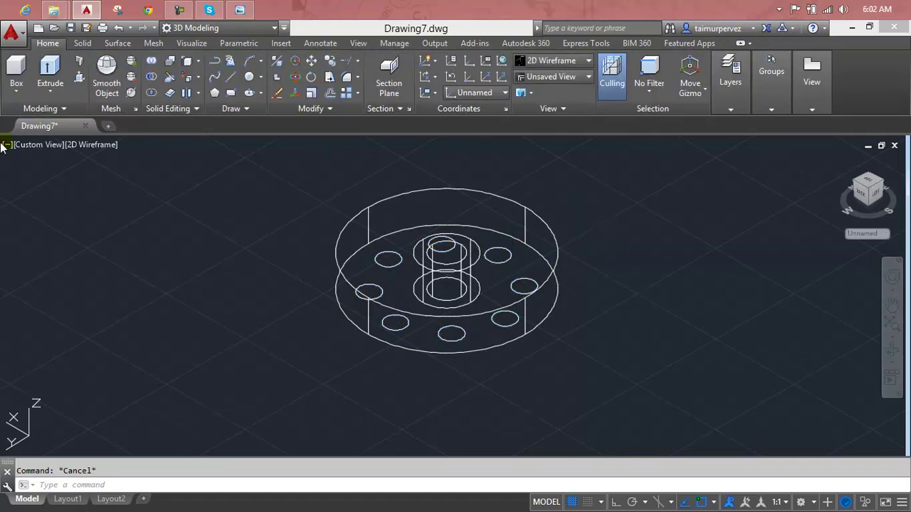
Step: Try a press-pull on the part, then cancel it
left_click(79, 77)
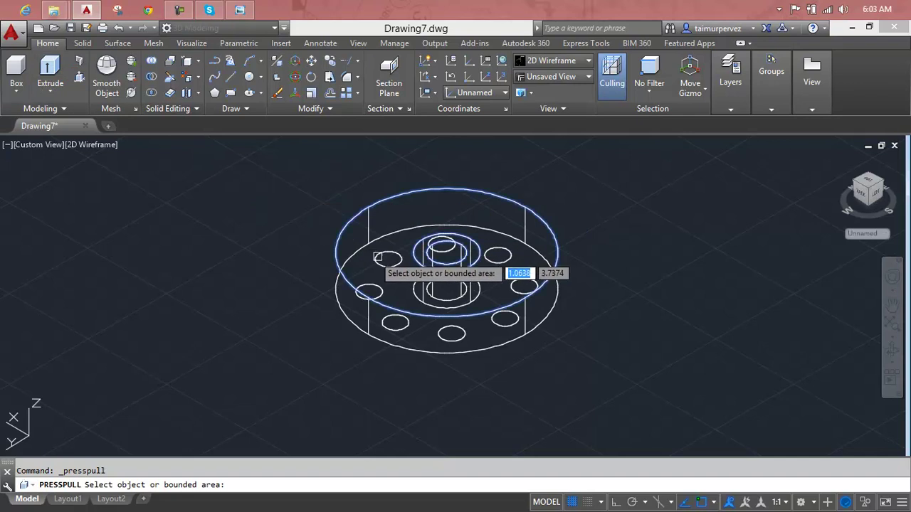
scroll(377, 259, "up", 3)
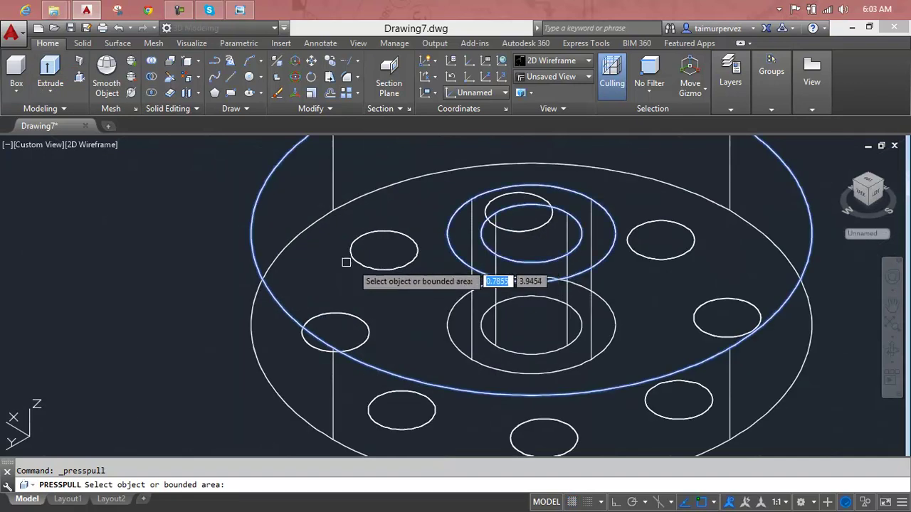
key("Return")
key("Escape")
scroll(526, 222, "down", 2)
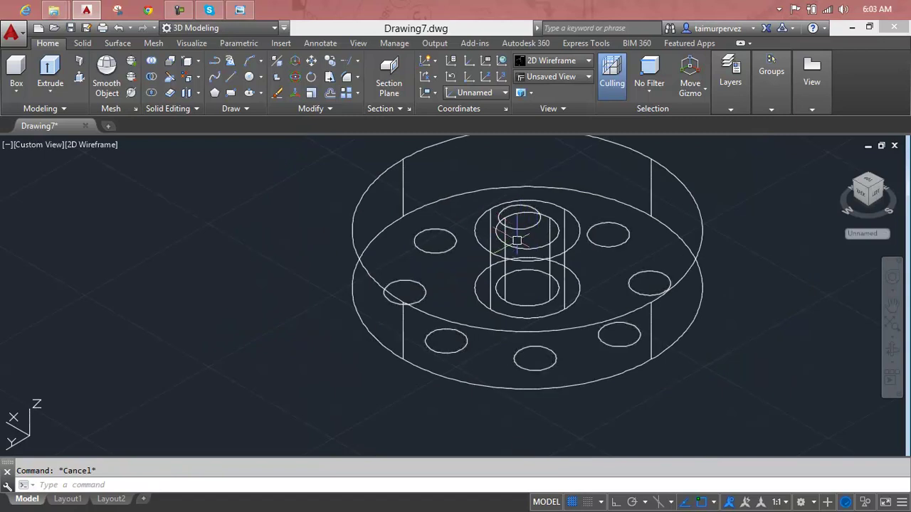
Step: Switch the visual style to Realistic and turn on culling
left_click(562, 61)
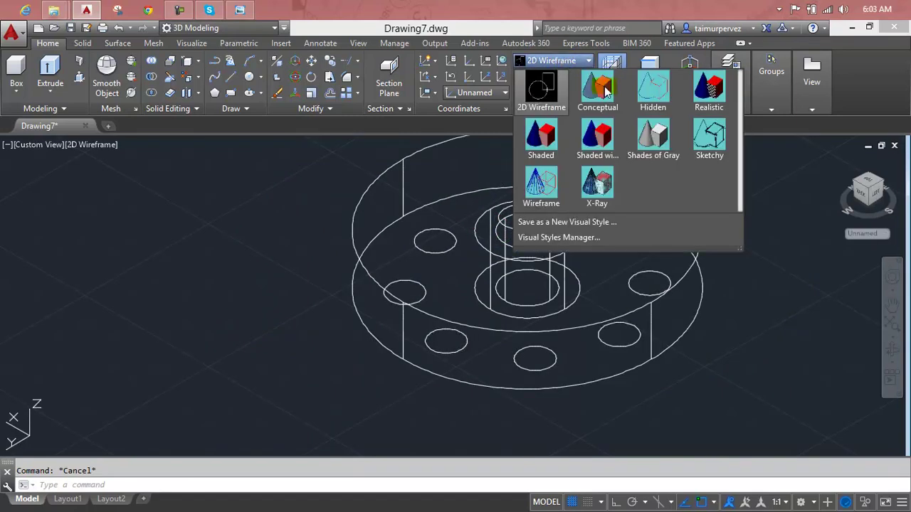
left_click(709, 107)
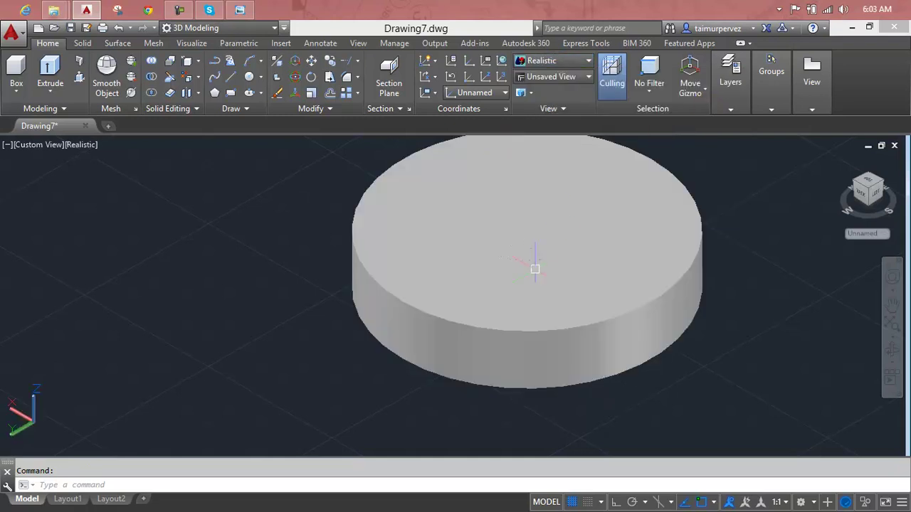
scroll(540, 256, "down", 2)
scroll(541, 256, "down", 1)
left_click(626, 74)
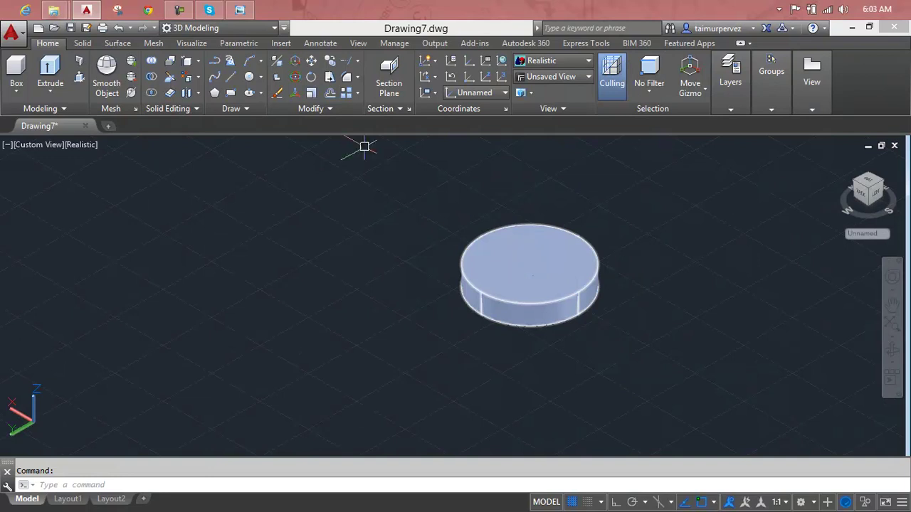
left_click(242, 9)
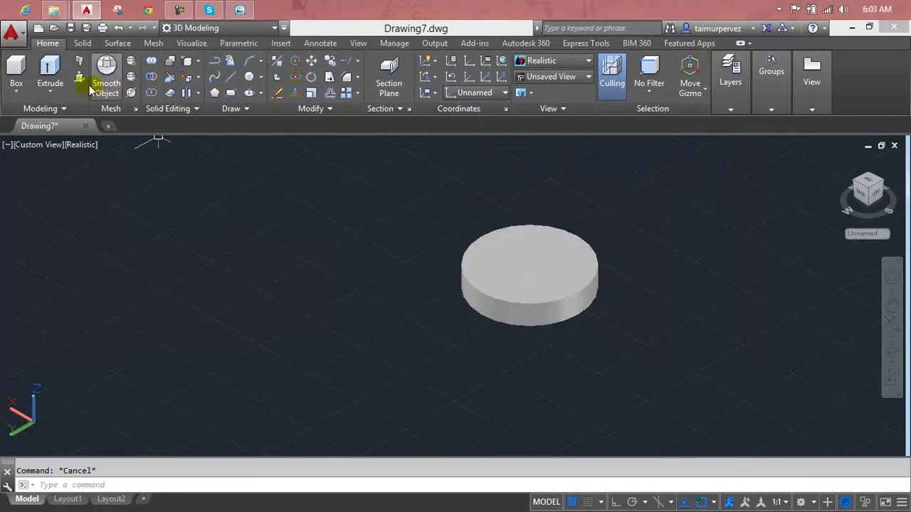
Step: Press-pull the ring on the disc top into a hollow boss, extending it by 1
left_click(79, 77)
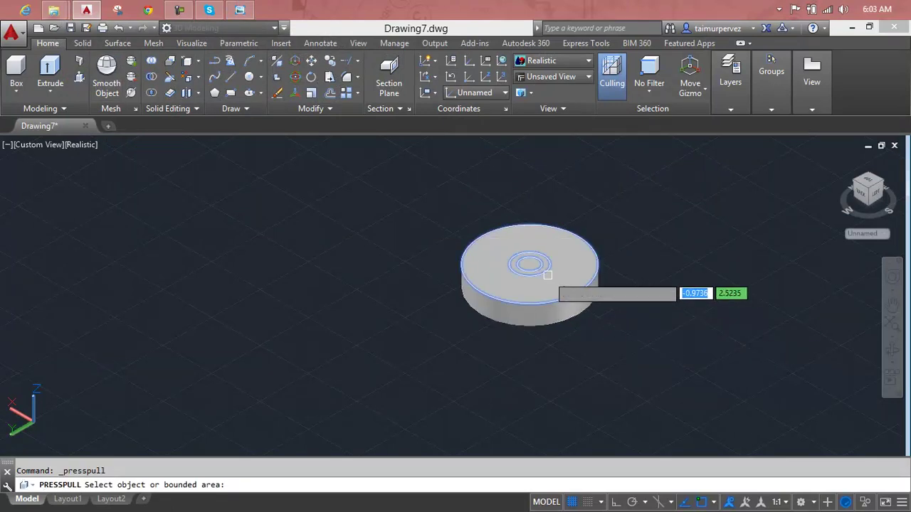
left_click(505, 269)
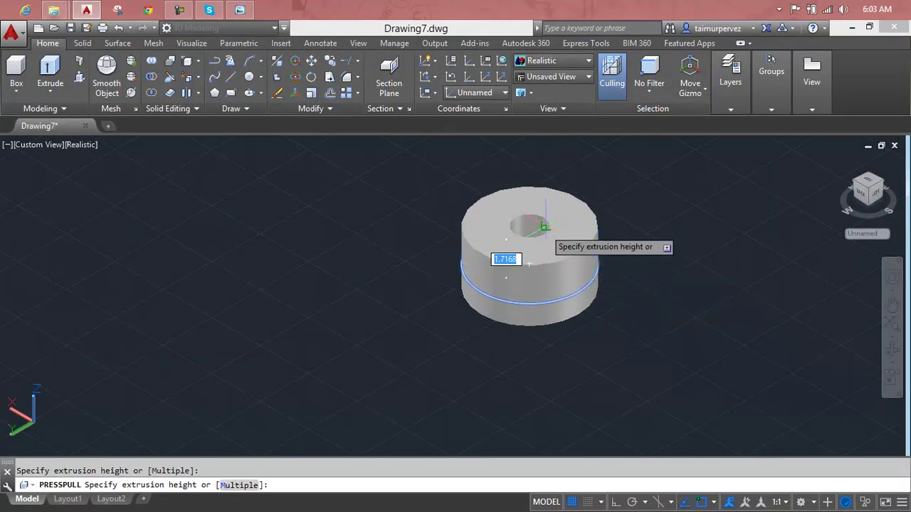
left_click(528, 285)
scroll(543, 268, "up", 3)
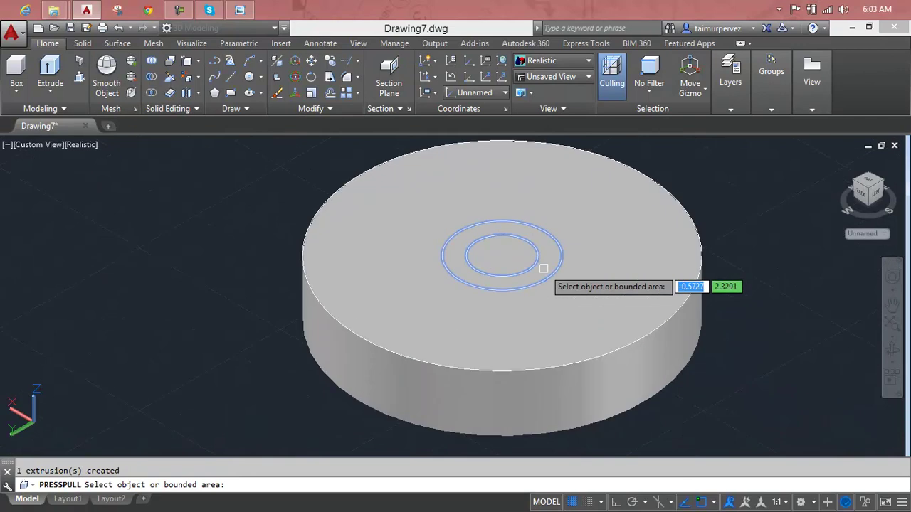
left_click(543, 265)
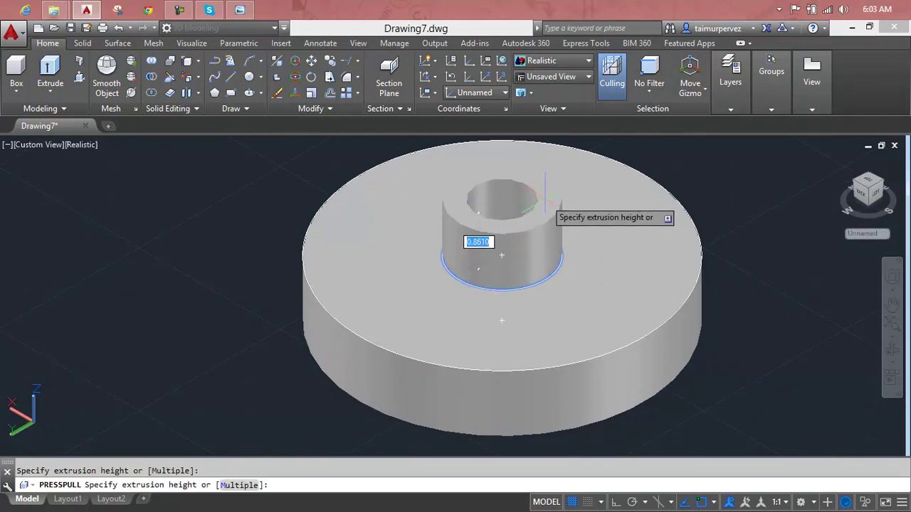
type("1.7")
key("Return")
scroll(544, 206, "down", 3)
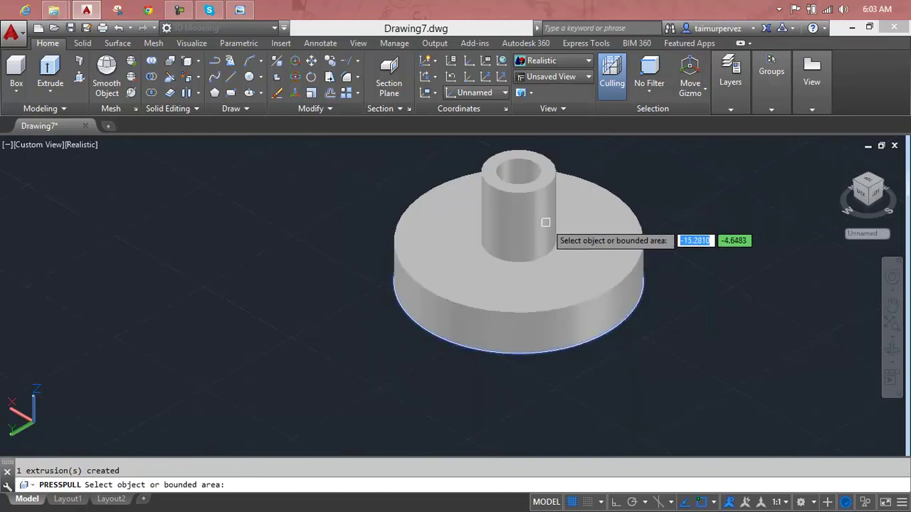
key("Escape")
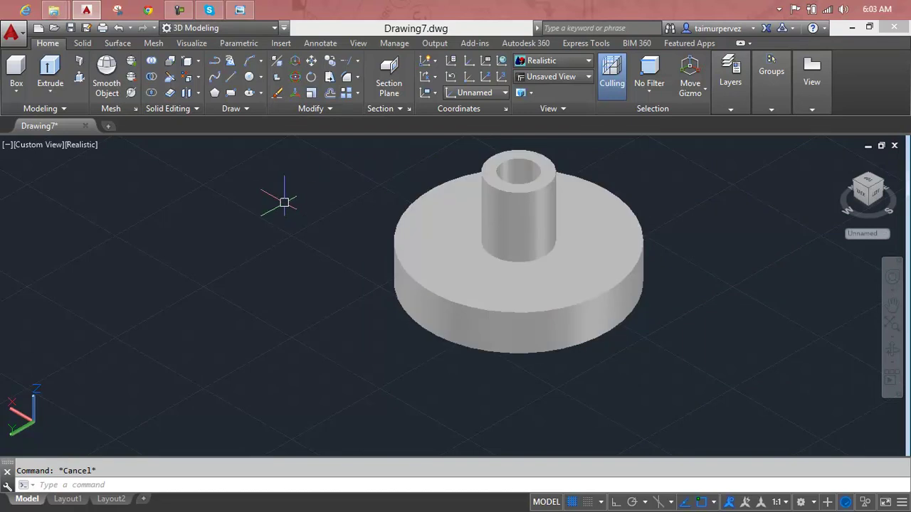
left_click(239, 10)
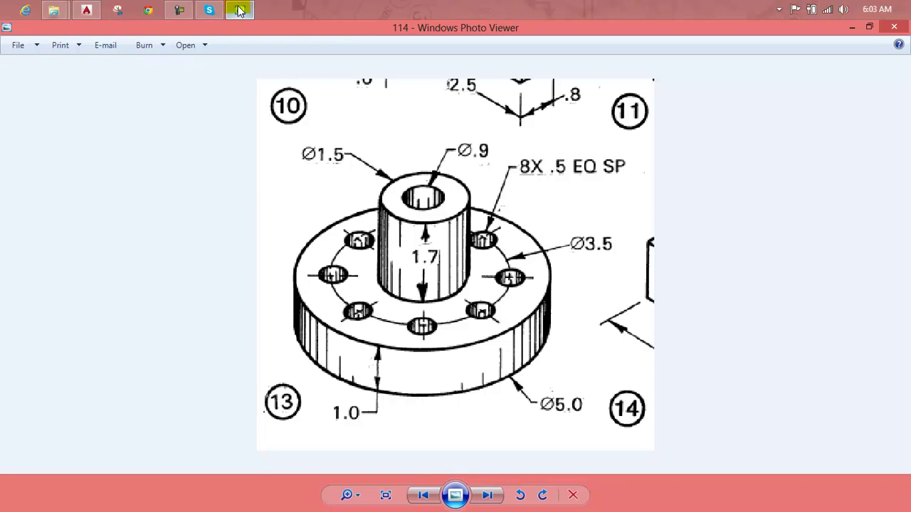
left_click(239, 9)
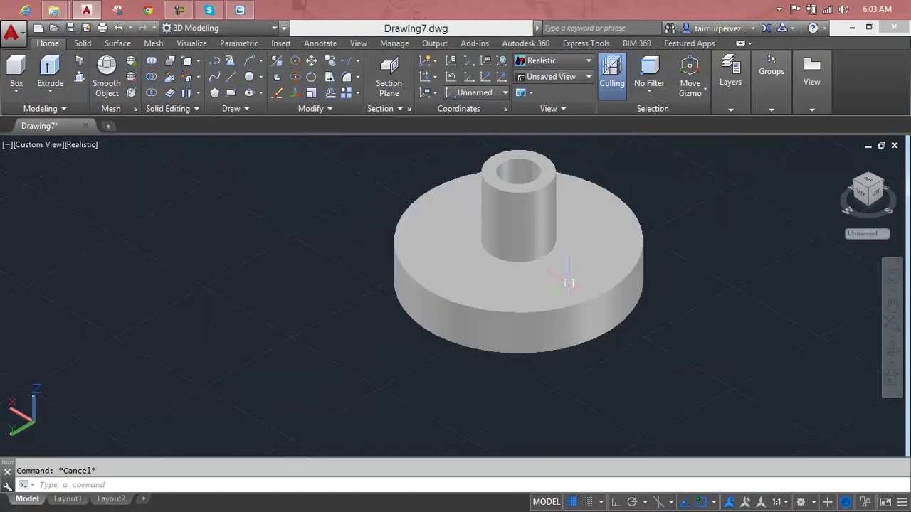
Step: From the underside, press-pull the top, next, right and lower-right hole circles through the disc
middle_click_drag(476, 335, 519, 242, "shift")
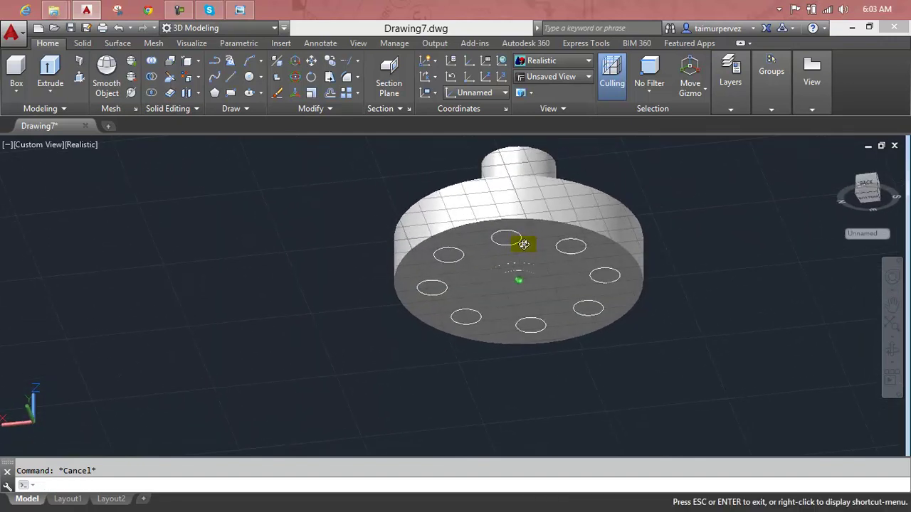
left_click(80, 77)
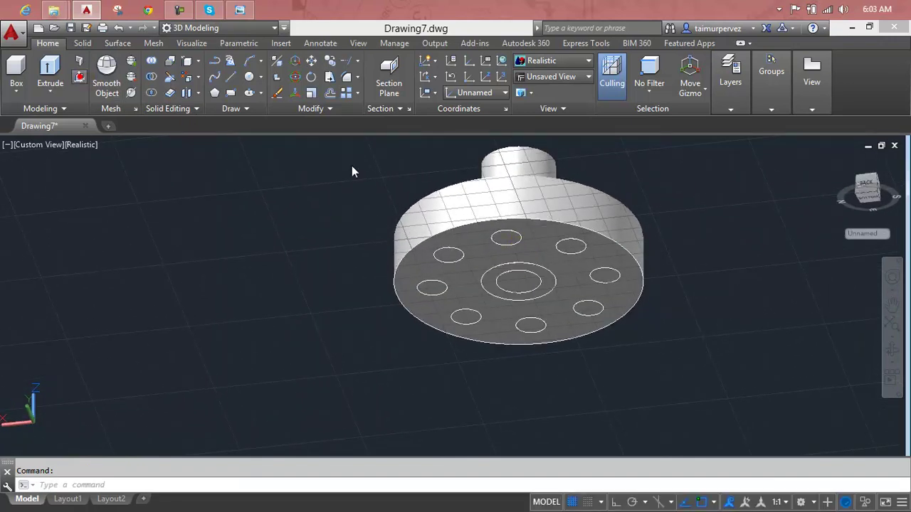
left_click(503, 236)
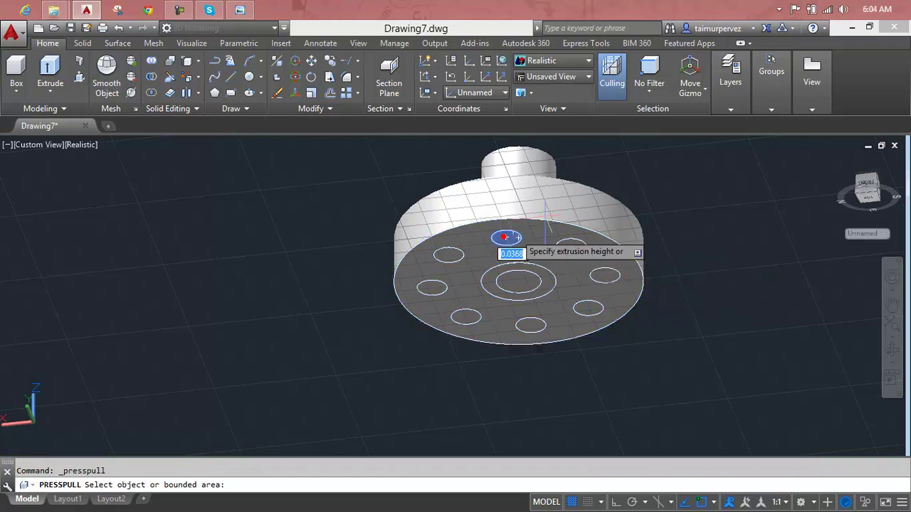
middle_click_drag(595, 170, 505, 237, "shift")
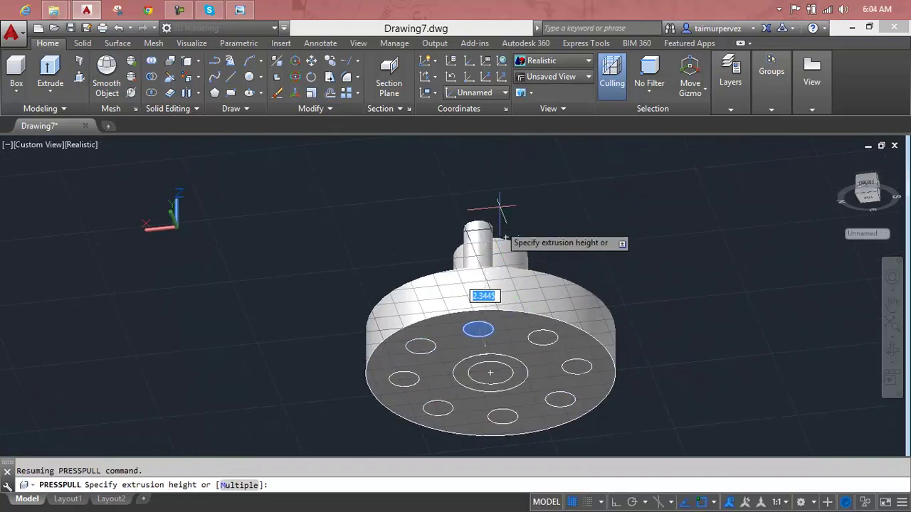
left_click(500, 200)
left_click(539, 339)
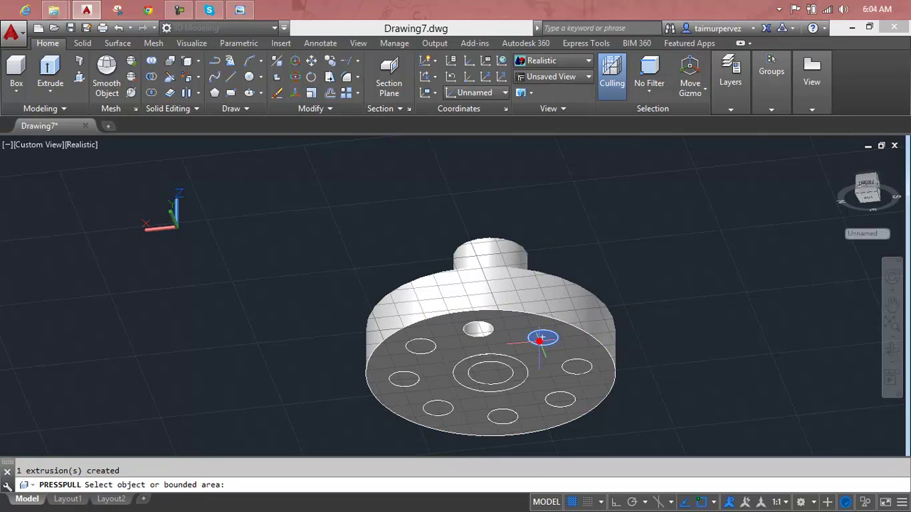
left_click(604, 209)
left_click(581, 367)
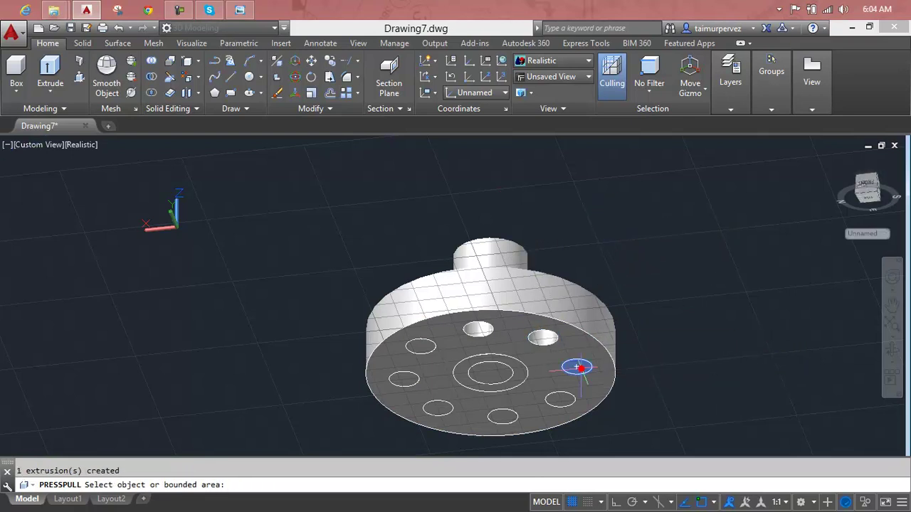
left_click(627, 295)
left_click(563, 399)
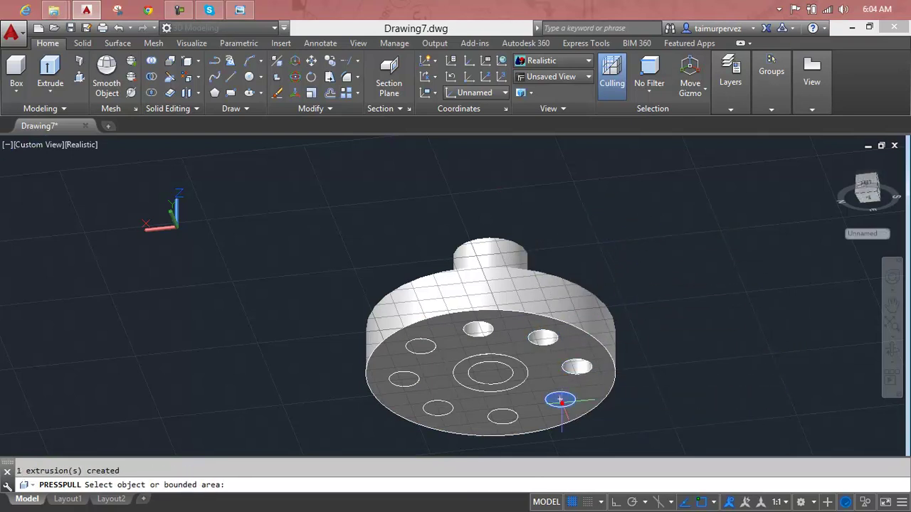
left_click(647, 285)
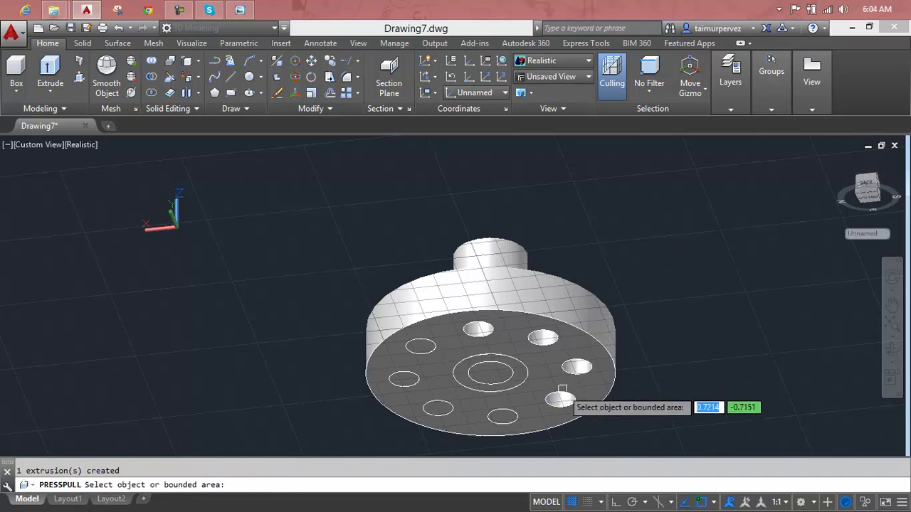
Step: Cut the bottom, lower-left, left and upper-left holes through the disc
left_click(504, 417)
left_click(558, 232)
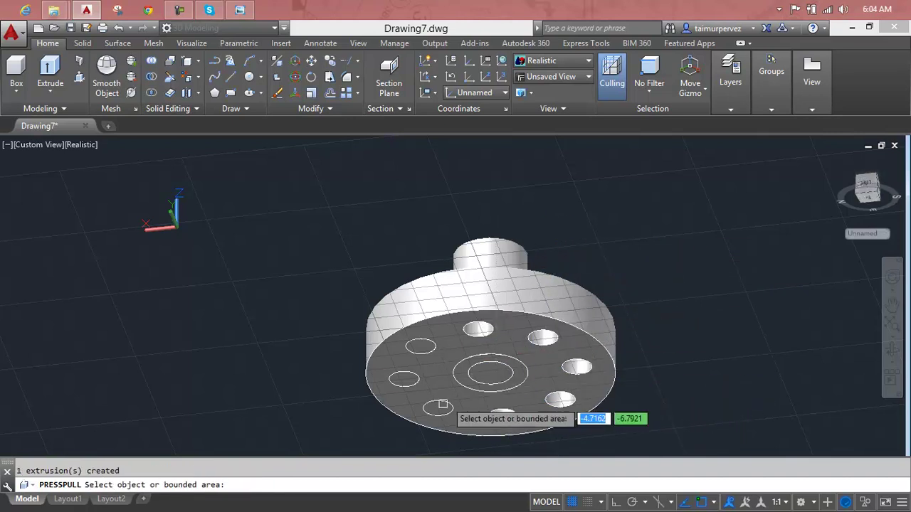
left_click(437, 408)
left_click(403, 252)
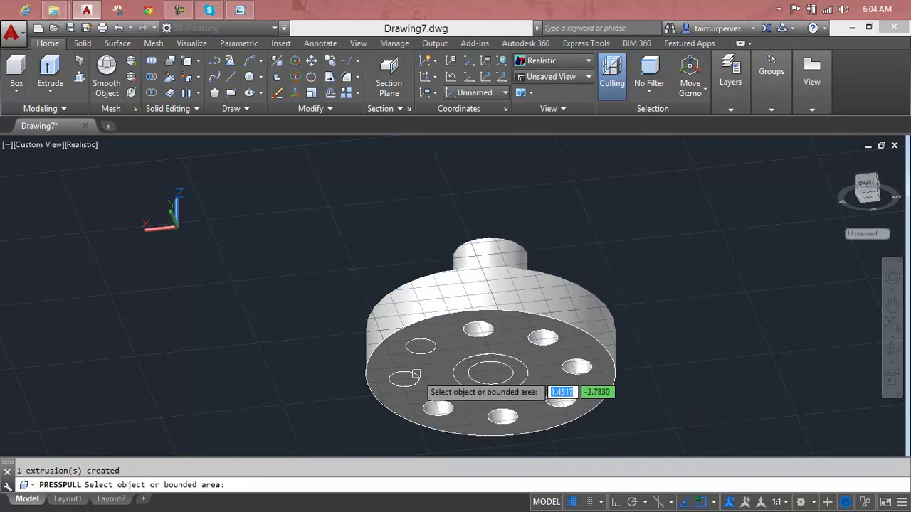
left_click(404, 378)
left_click(406, 219)
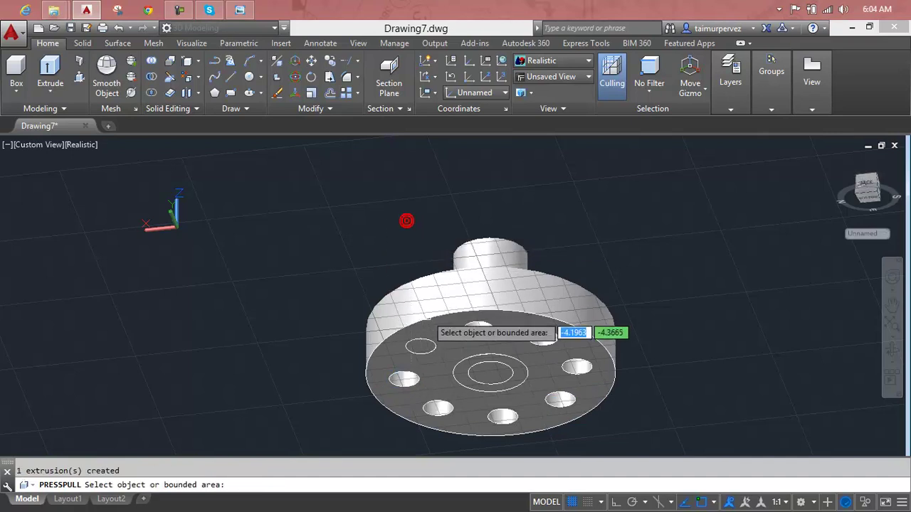
left_click(420, 346)
left_click(406, 232)
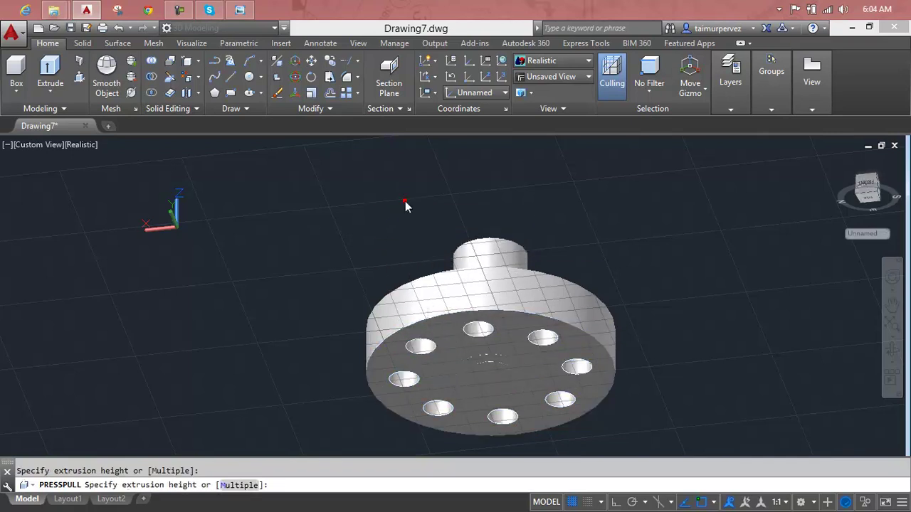
key("Return")
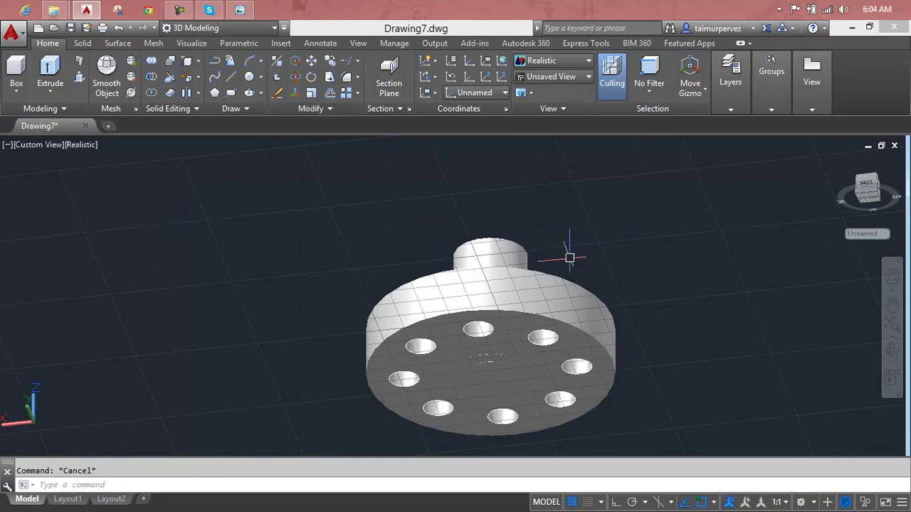
Step: Orbit to the hub's top and compare the 1.7 boss height and Ø0.9 bore with the reference
mouse_move(571, 263)
middle_mouse_down("shift")
mouse_move(506, 436)
mouse_move(505, 374)
mouse_move(506, 392)
middle_mouse_up("shift")
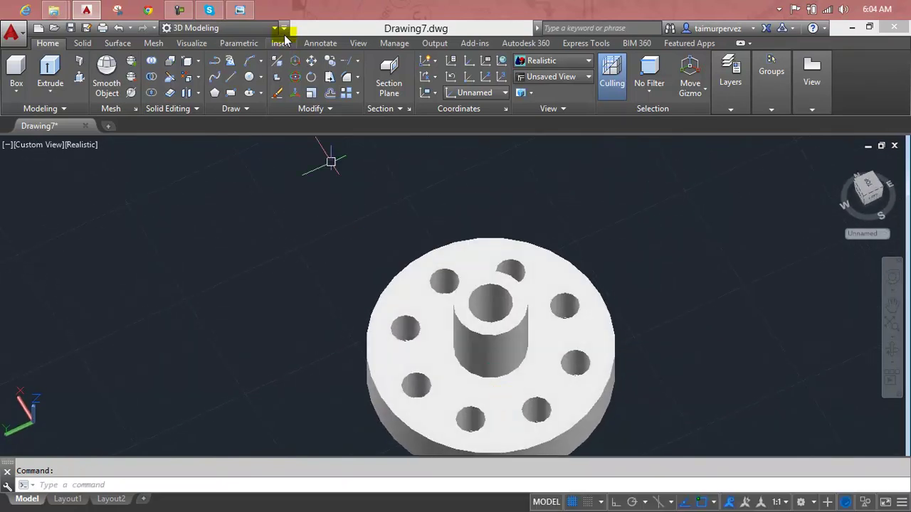
left_click(253, 6)
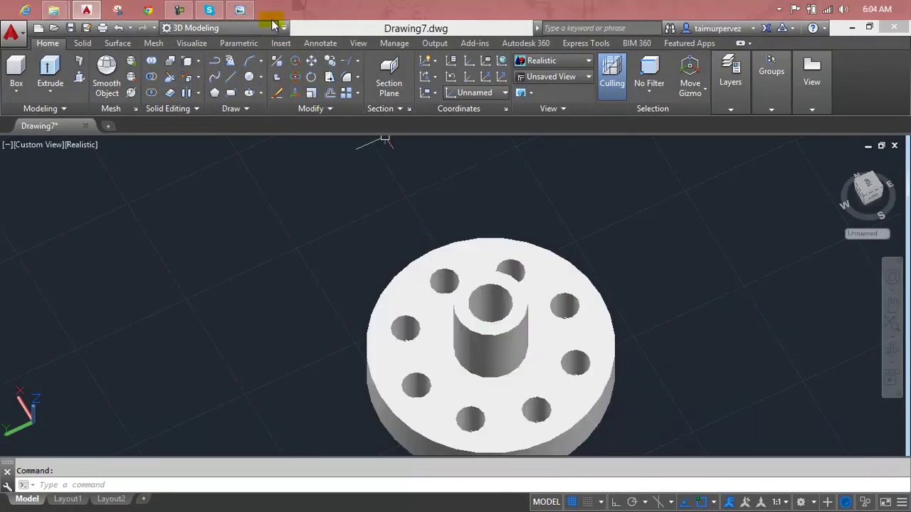
left_click(240, 10)
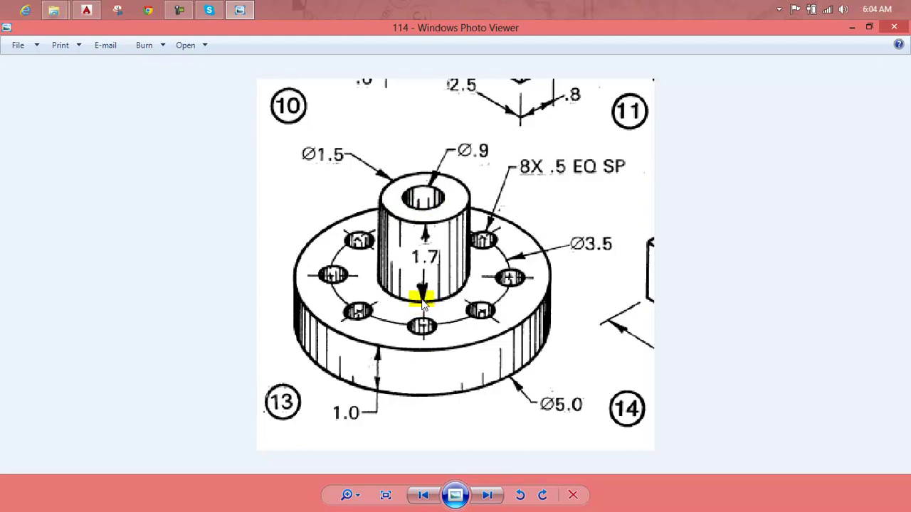
left_click(241, 8)
left_click(481, 318)
key("Escape")
Step: Flip the flange to its underside and zoom in, abandoning a stray press-pull
middle_click_drag(560, 307, 515, 261)
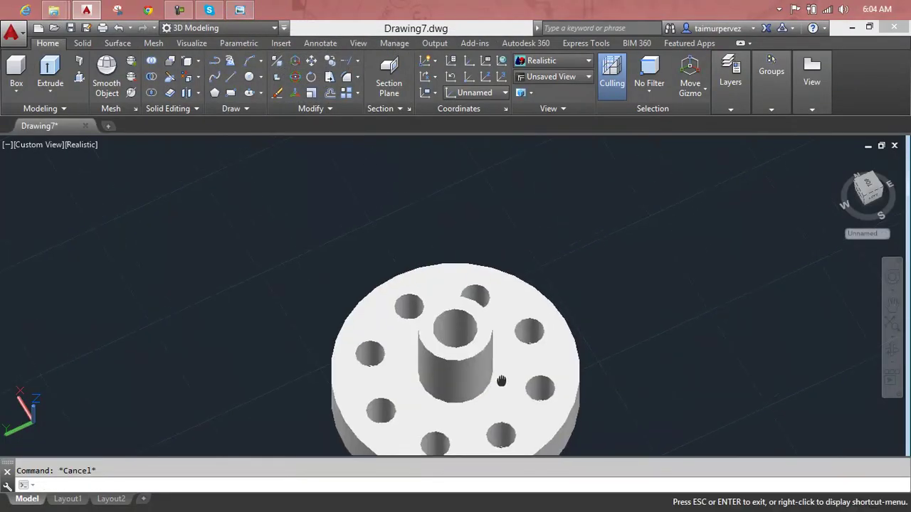
middle_click_drag(479, 362, 463, 372, "shift")
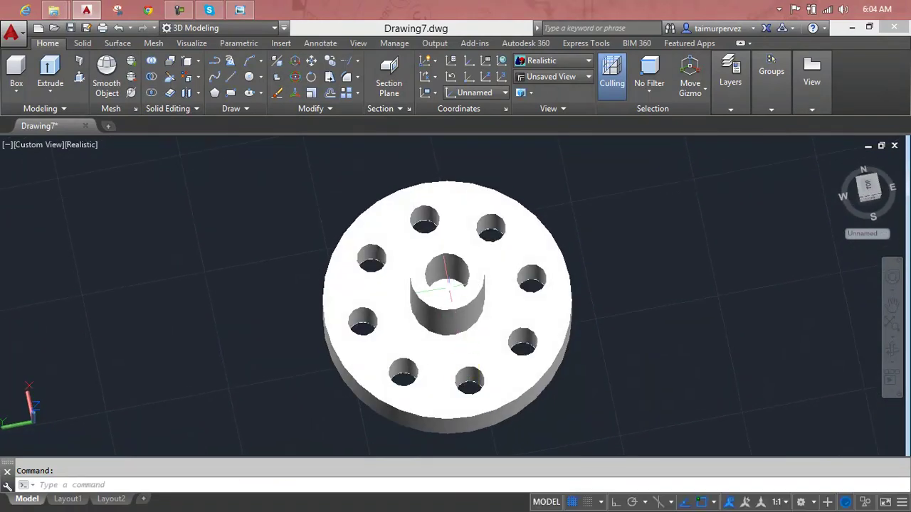
left_click(80, 77)
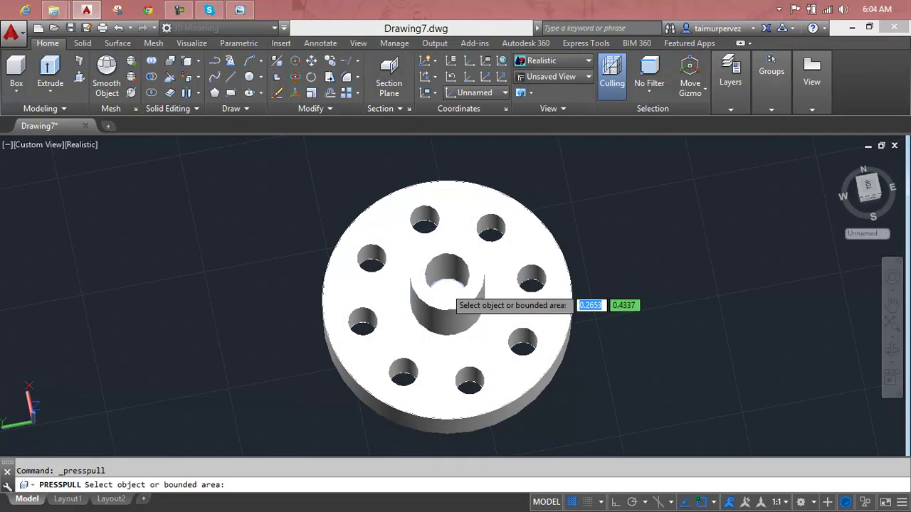
scroll(448, 294, "down", 3)
scroll(446, 297, "down", 2)
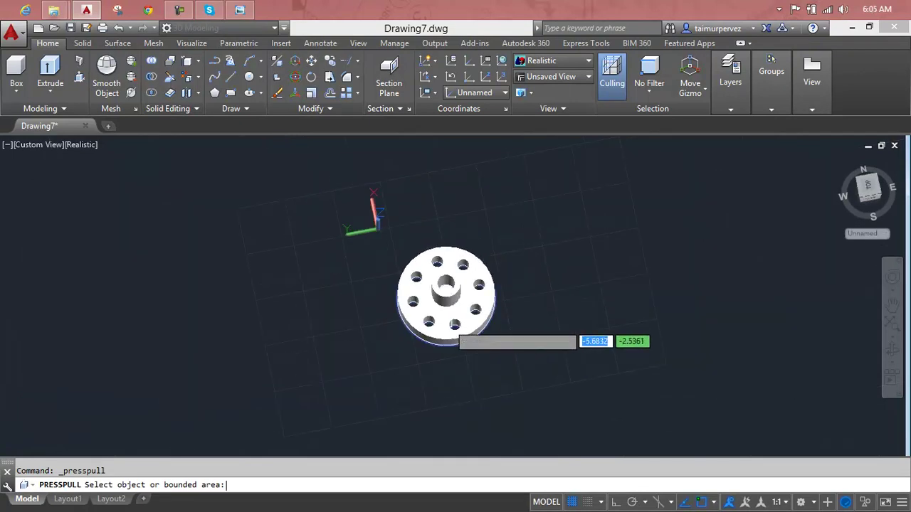
key("Escape")
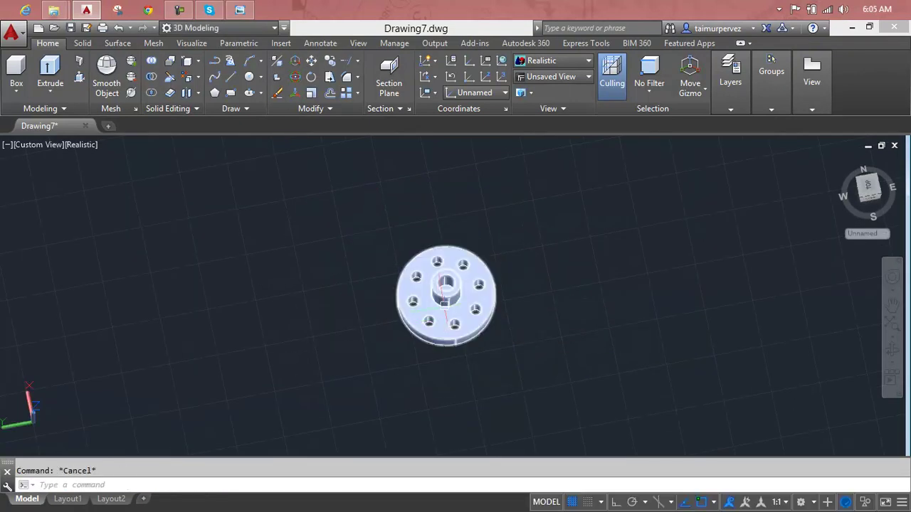
middle_click_drag(446, 325, 434, 295, "shift")
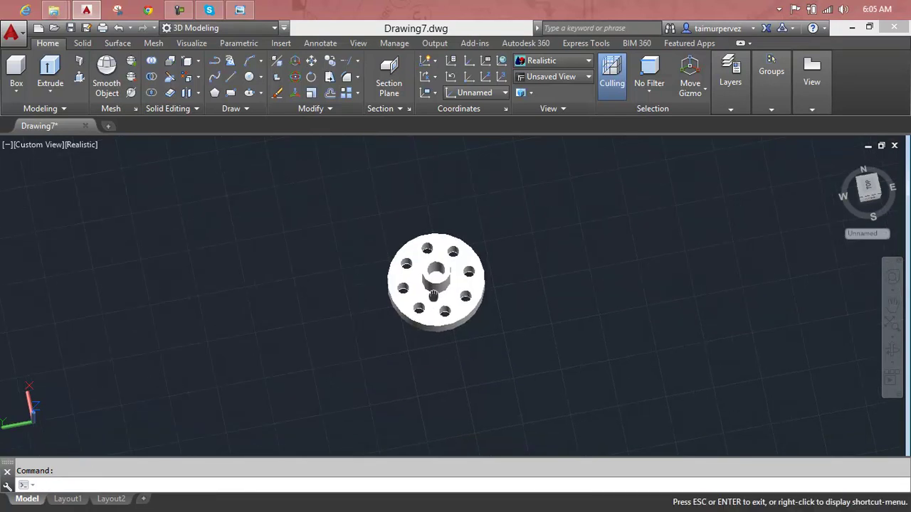
mouse_move(434, 294)
middle_mouse_down("shift")
mouse_move(423, 309)
mouse_move(411, 303)
mouse_move(445, 152)
middle_mouse_up("shift")
scroll(420, 240, "up", 2)
scroll(420, 240, "up", 3)
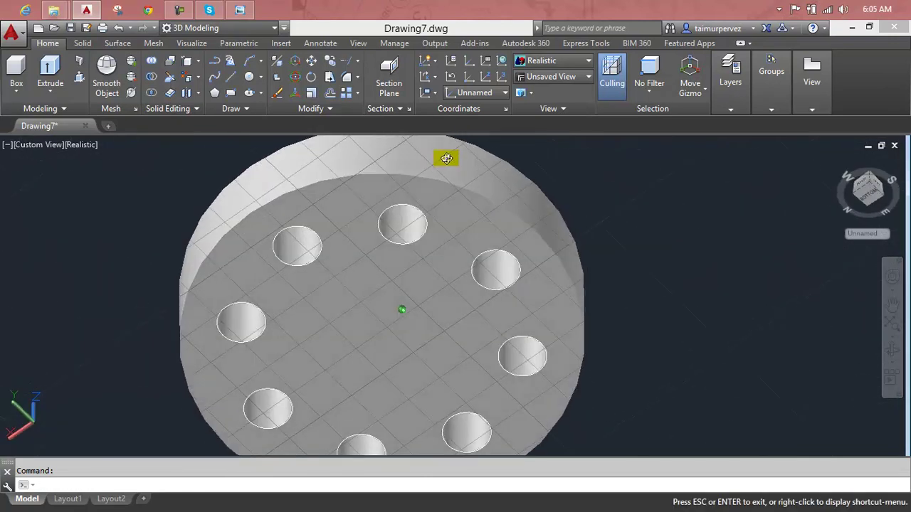
Step: Press-pull the central circle area on the underside to a dragged height
left_click(80, 79)
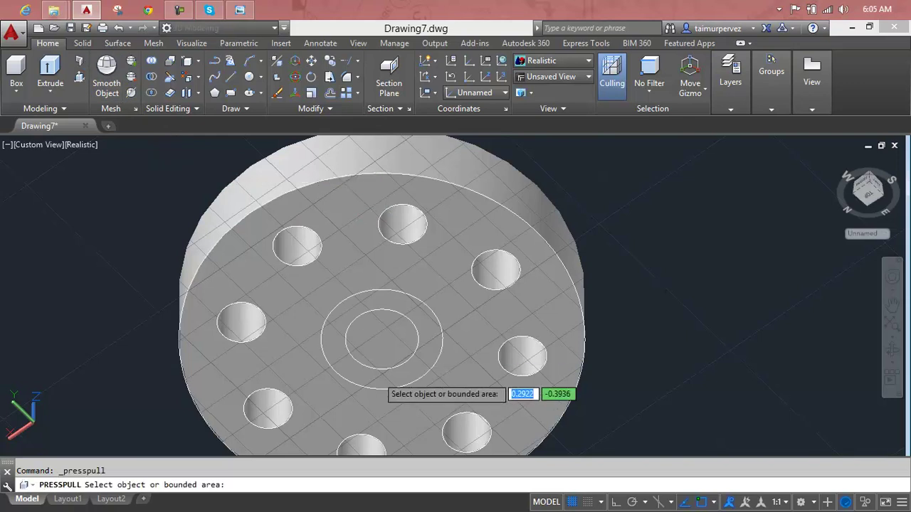
scroll(374, 325, "down", 4)
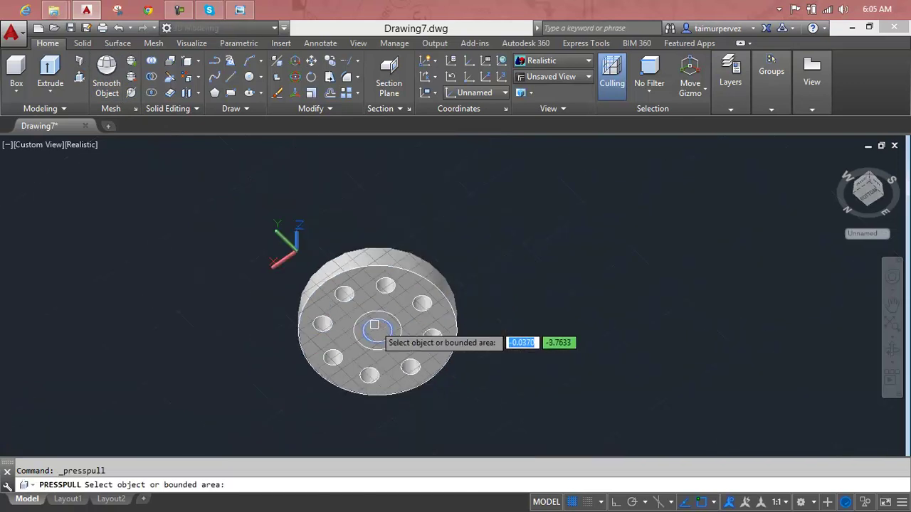
left_click(377, 328)
left_click(399, 179)
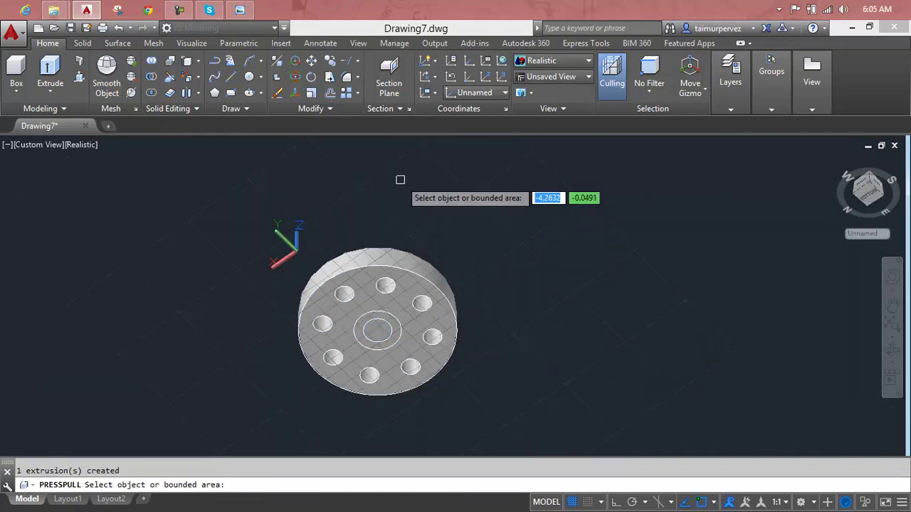
key("Escape")
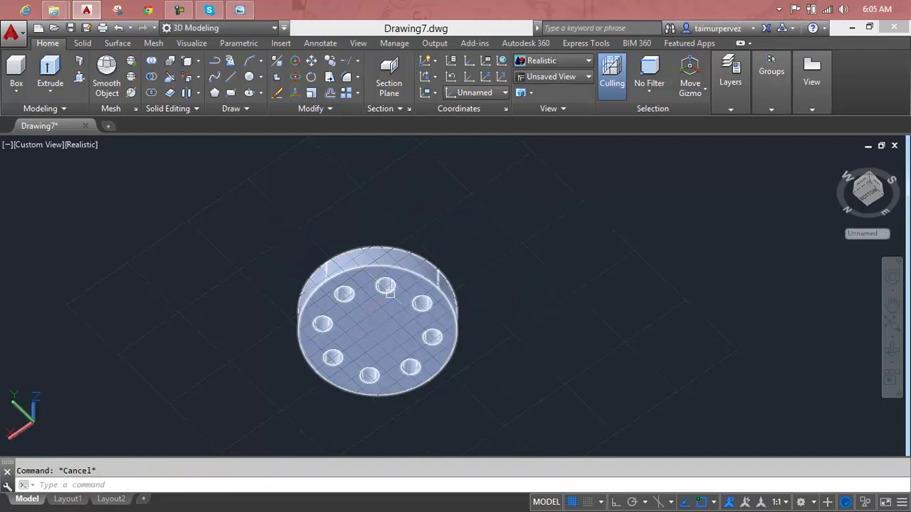
Step: Press-pull the centre circle area again, pulling it into the solid
left_click(80, 78)
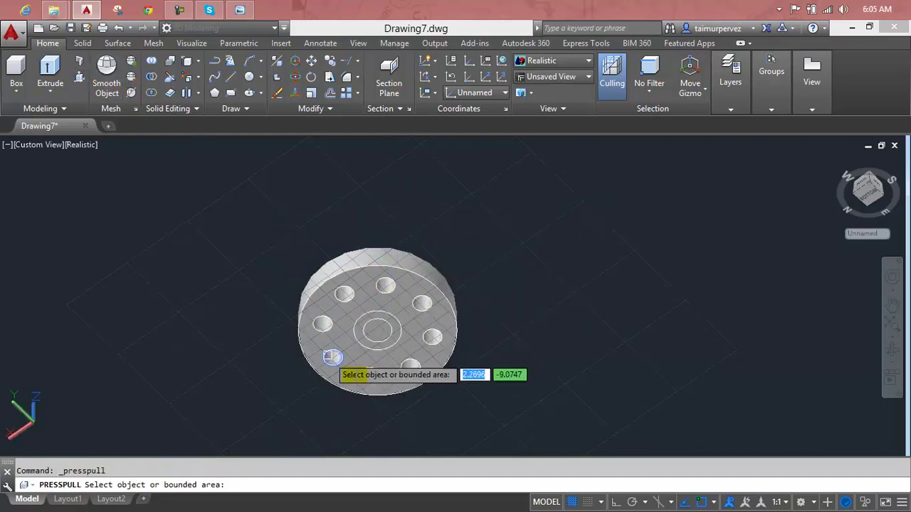
left_click(380, 333)
left_click(480, 195)
key("Escape")
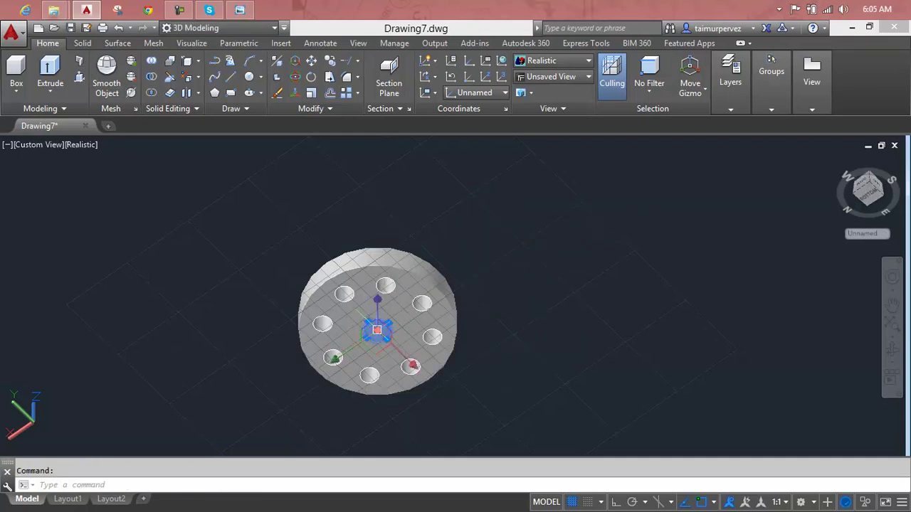
left_click(380, 328)
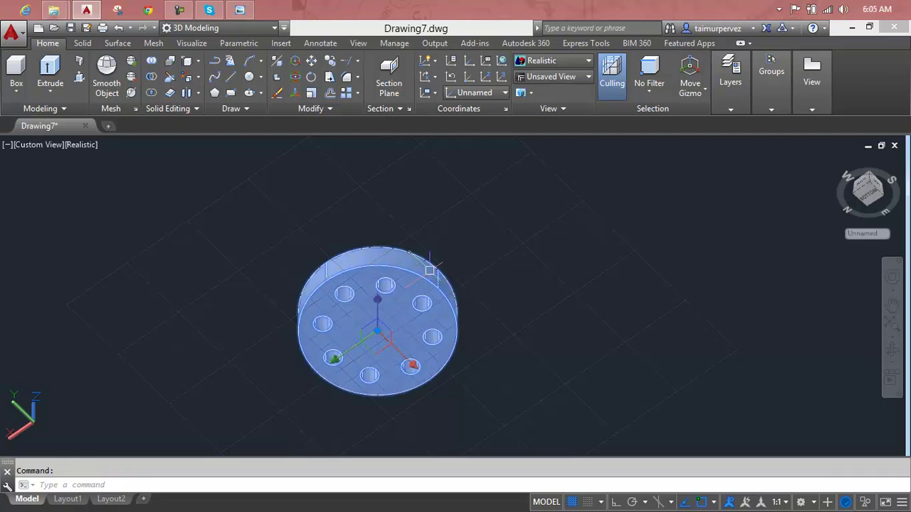
key("Escape")
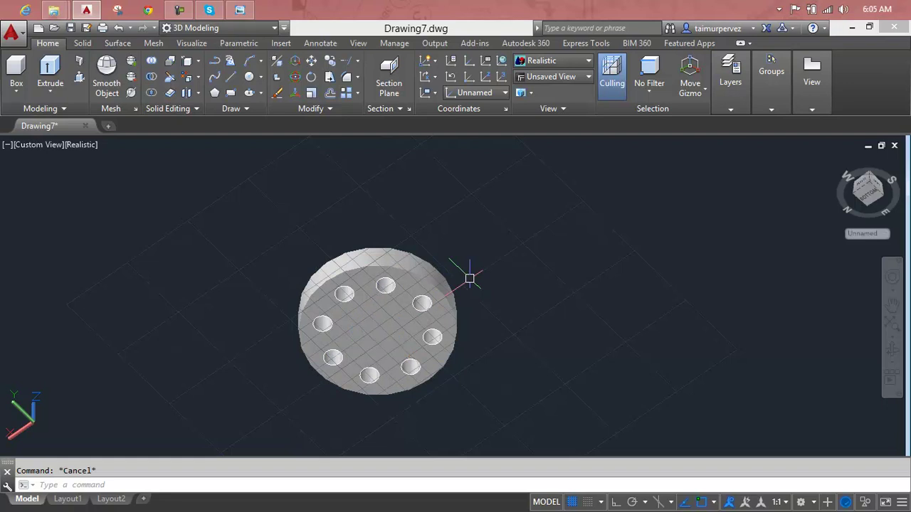
Step: Orbit to a near top-down view of the boss, zoom extents and pan slightly down
mouse_move(455, 327)
middle_mouse_down("shift")
mouse_move(463, 341)
mouse_move(387, 380)
mouse_move(377, 472)
mouse_move(449, 498)
mouse_move(513, 475)
middle_mouse_up("shift")
mouse_move(439, 329)
middle_mouse_down("shift")
mouse_move(437, 407)
mouse_move(439, 382)
middle_mouse_up("shift")
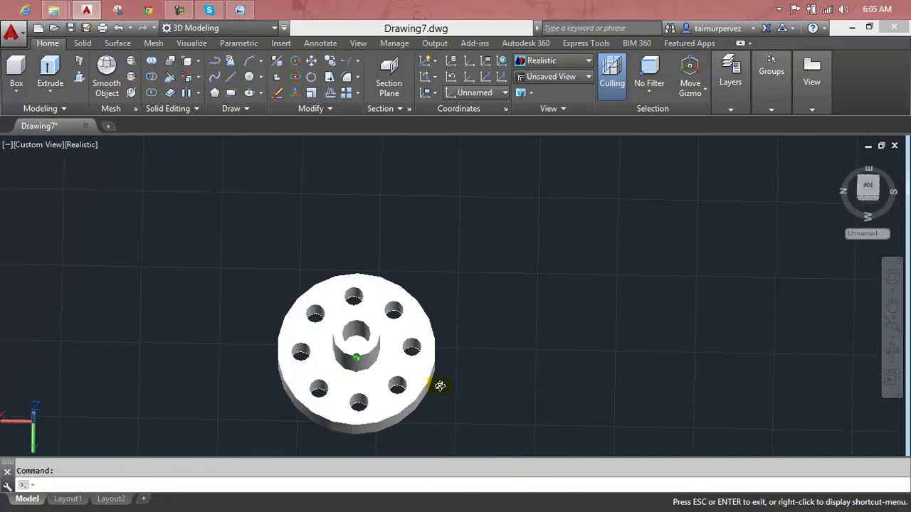
middle_click(364, 334)
middle_click(364, 335)
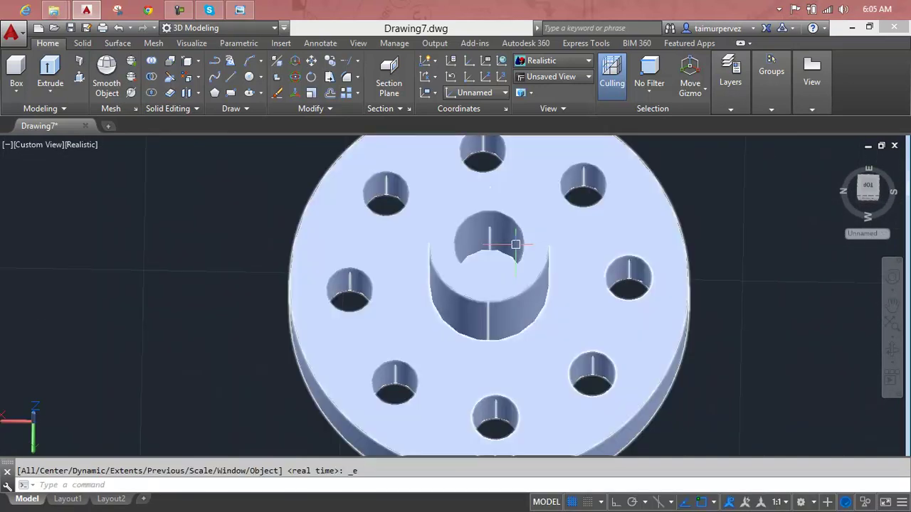
middle_click_drag(515, 244, 511, 283)
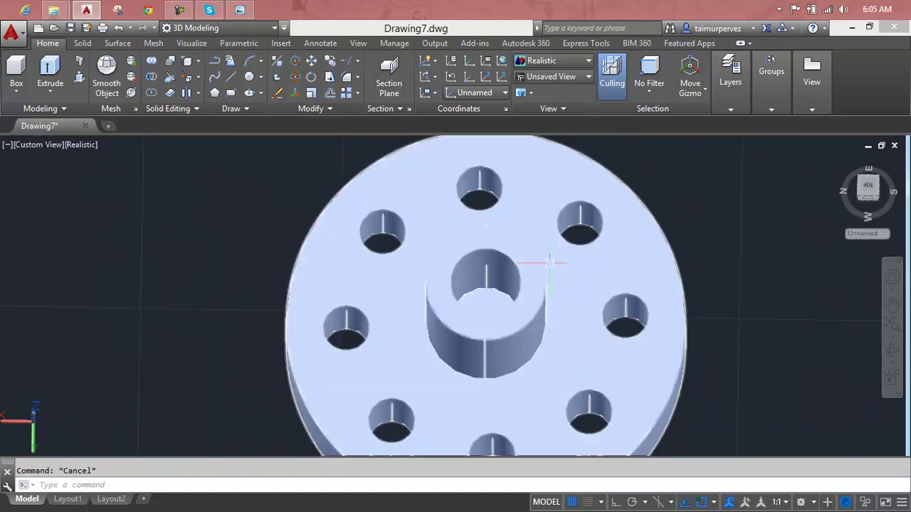
Step: Switch the flange to 2D Wireframe and zoom to fit it in a tilted view
left_click(569, 63)
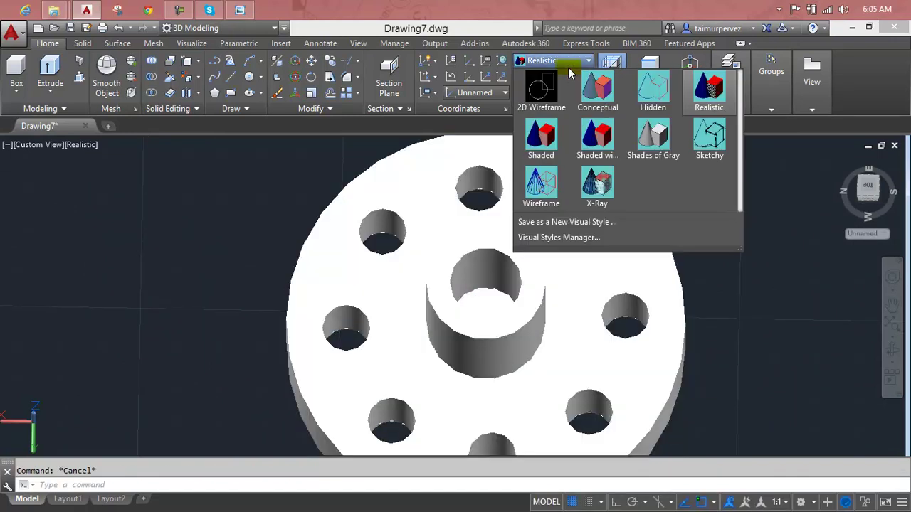
left_click(548, 103)
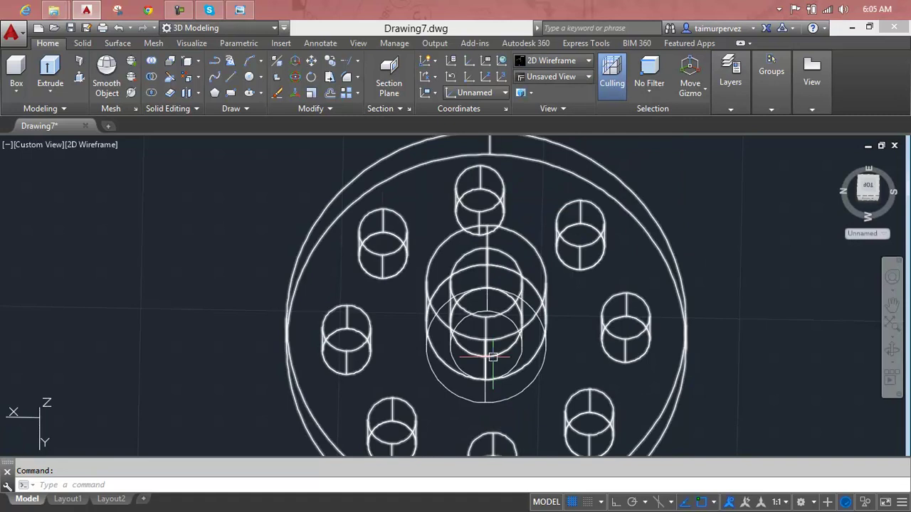
scroll(492, 325, "down", 3)
scroll(492, 324, "up", 2)
middle_click_drag(492, 324, 451, 257)
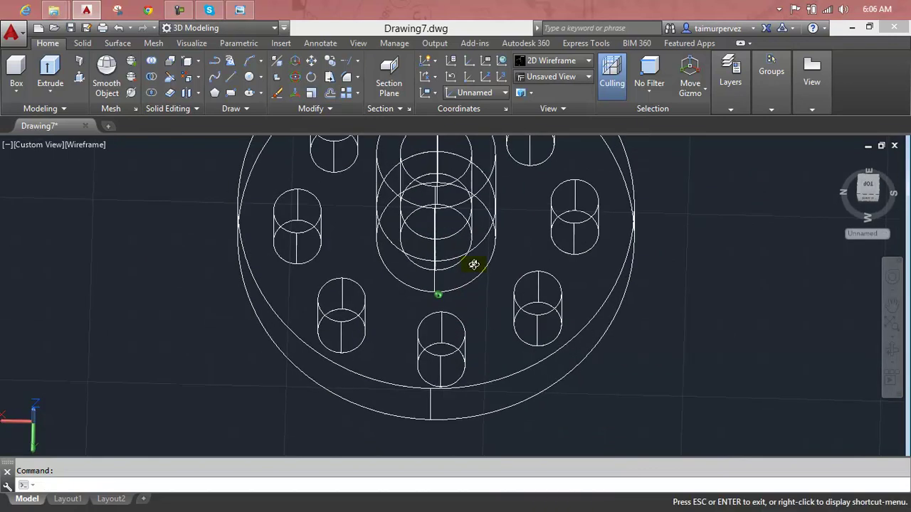
middle_click_drag(478, 333, 518, 91, "shift")
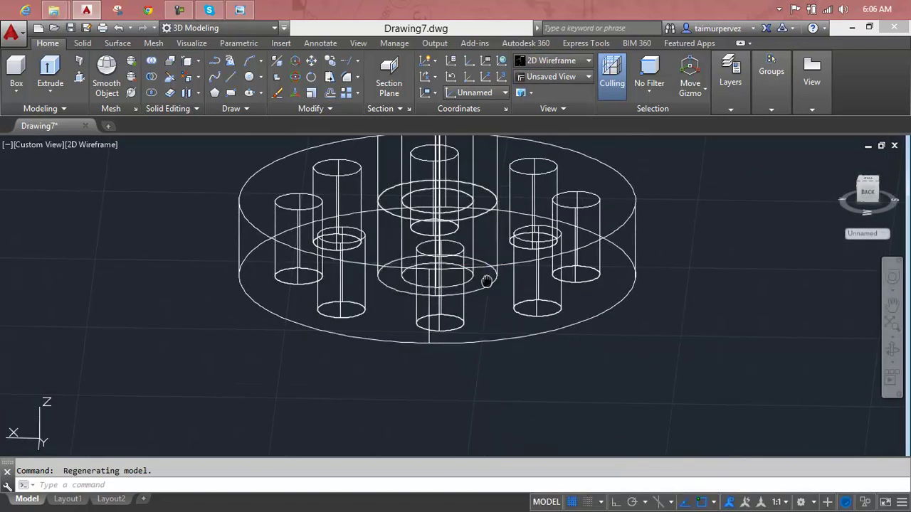
middle_click(488, 276)
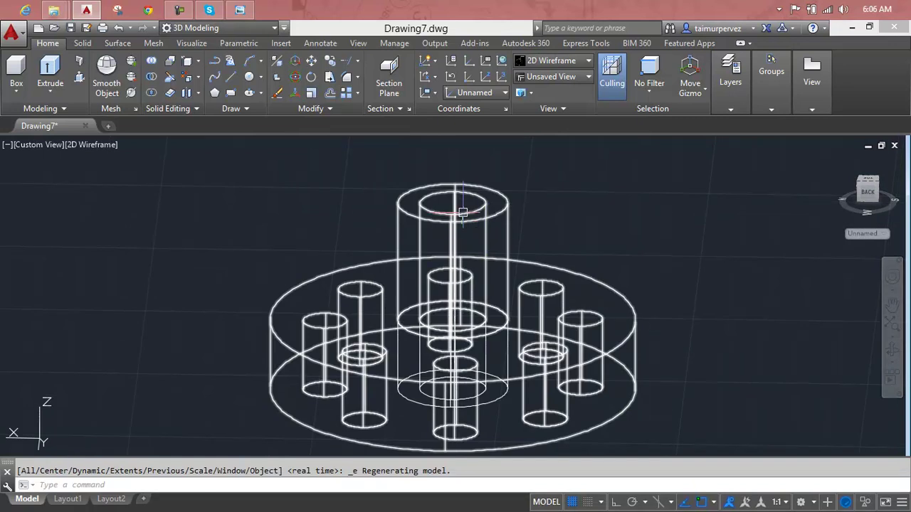
Step: Orbit the wireframe flange from below and above to inspect the boss and hole cylinders
left_click(462, 212)
key("Escape")
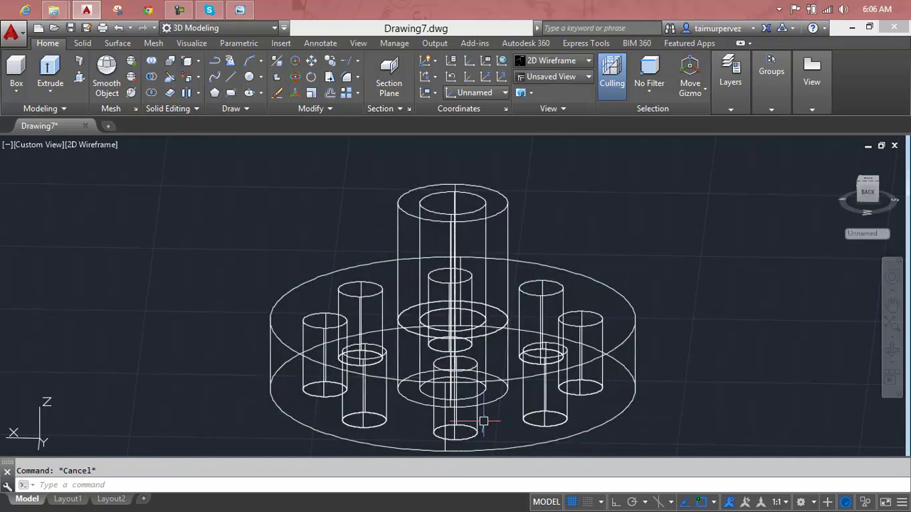
mouse_move(483, 421)
middle_mouse_down("shift")
mouse_move(529, 157)
mouse_move(532, 164)
middle_mouse_up("shift")
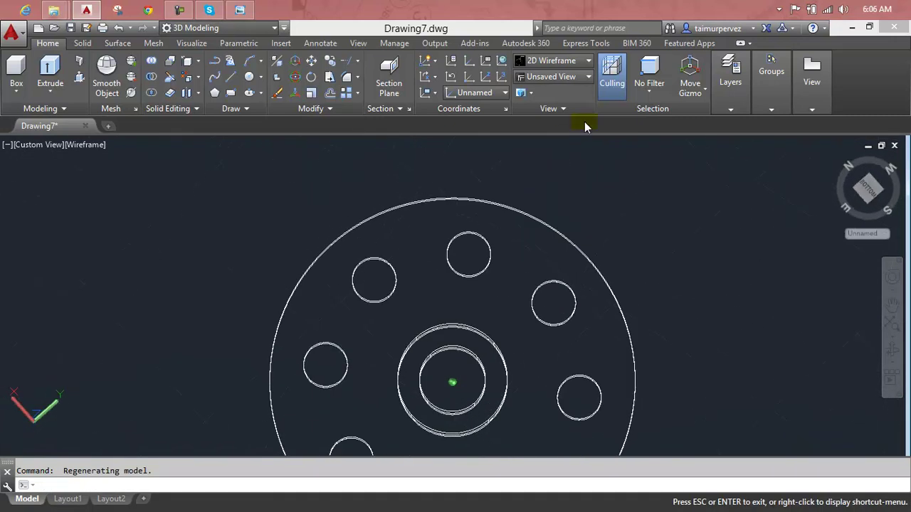
key("ctrl+z")
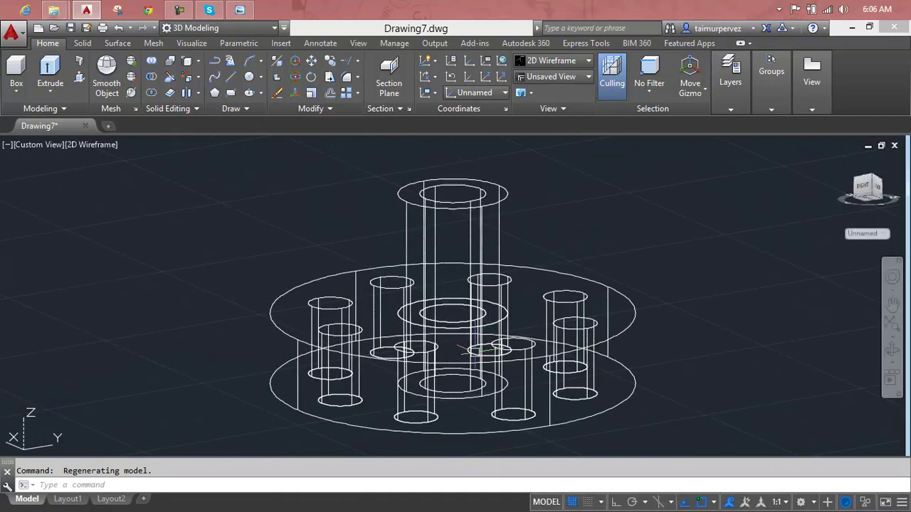
middle_click(471, 349)
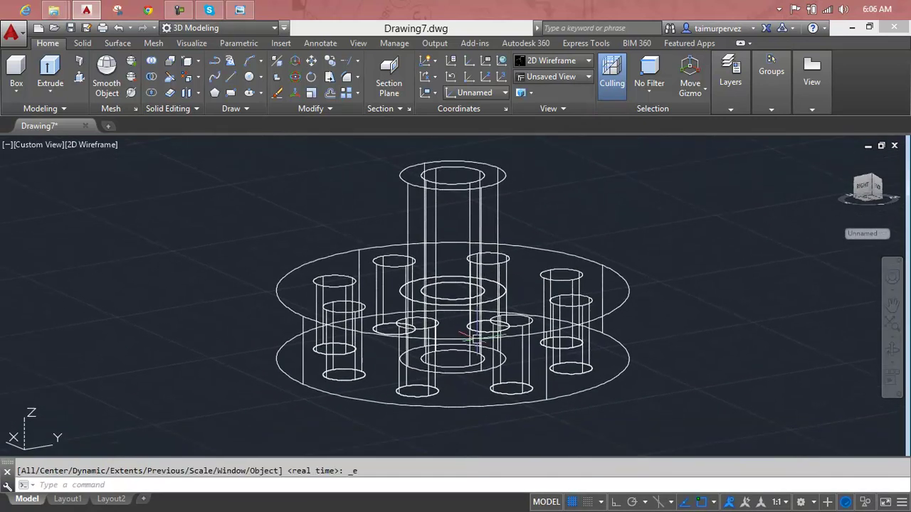
key("ctrl+z")
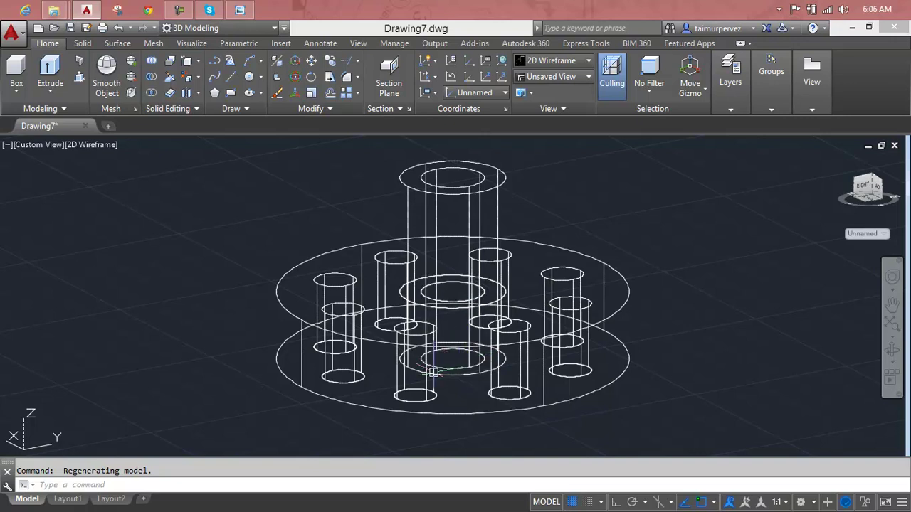
middle_click_drag(235, 324, 259, 439, "shift")
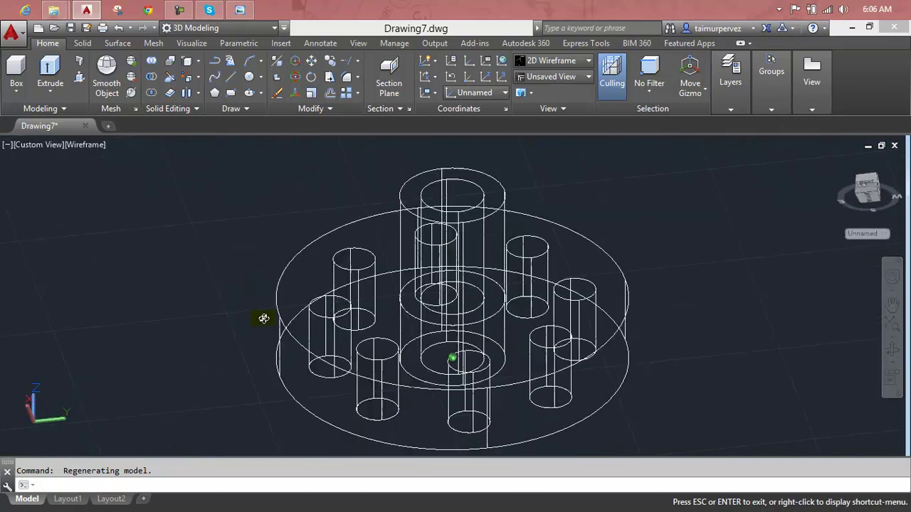
middle_click_drag(258, 424, 321, 271, "shift")
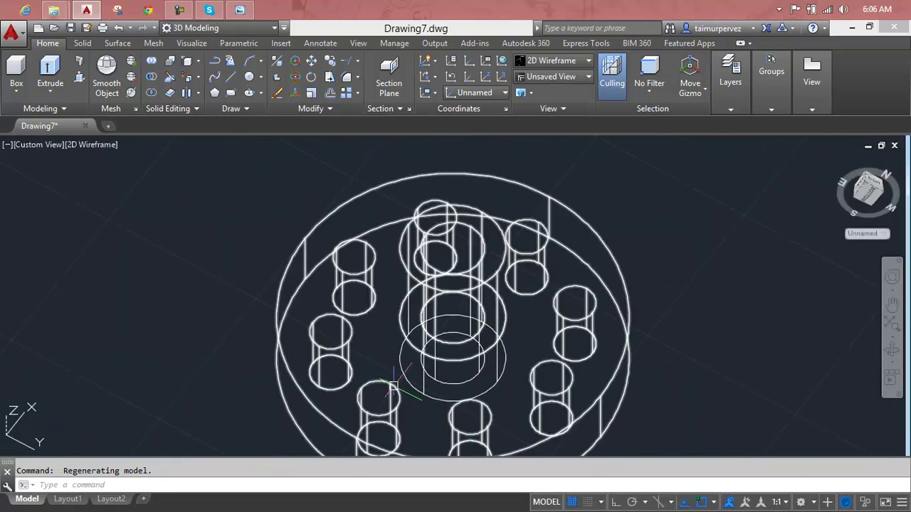
Step: Delete the central cylinder solid and switch the display to Realistic shading
left_click(454, 336)
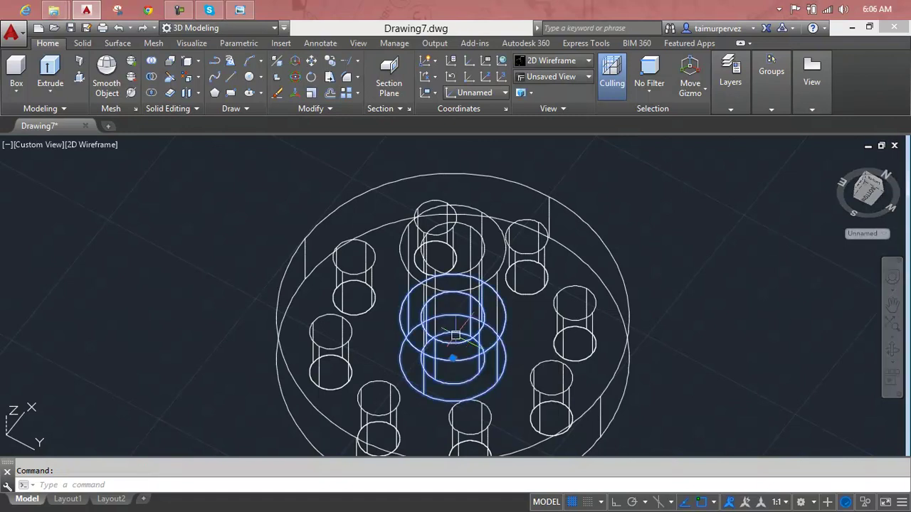
key("Delete")
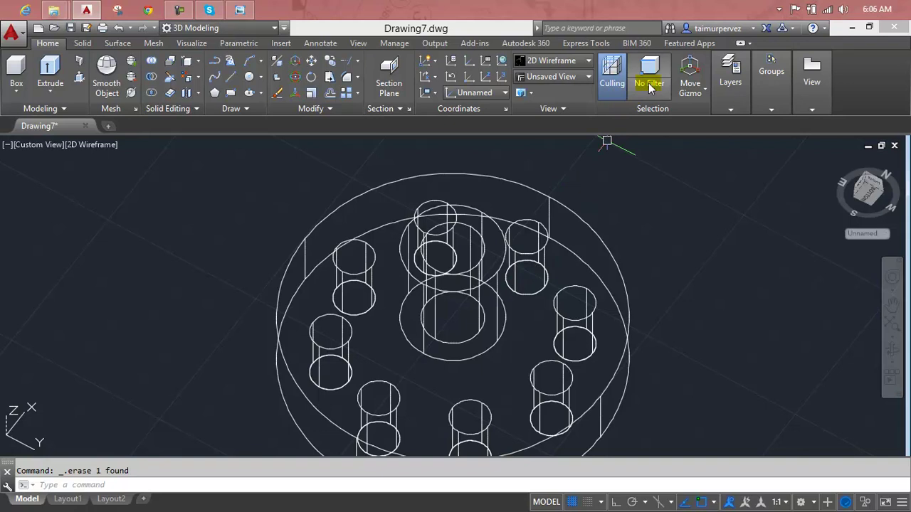
left_click(585, 60)
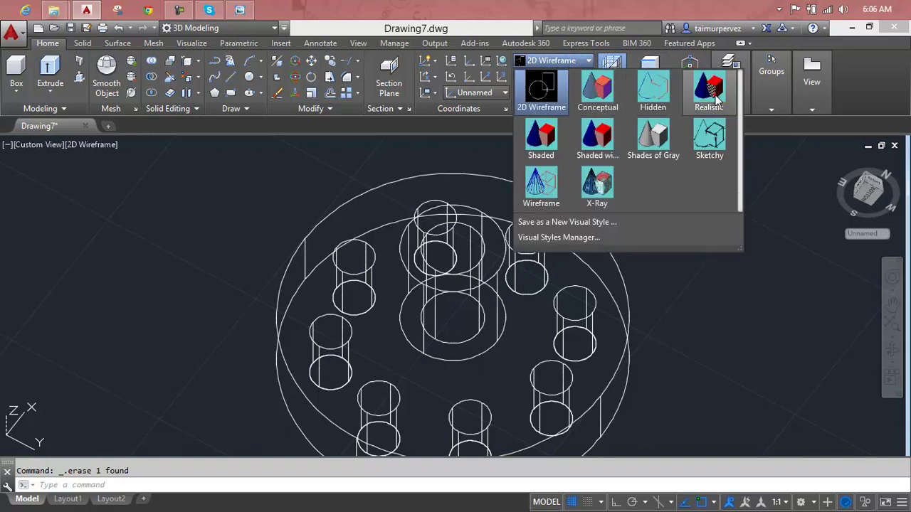
left_click(708, 92)
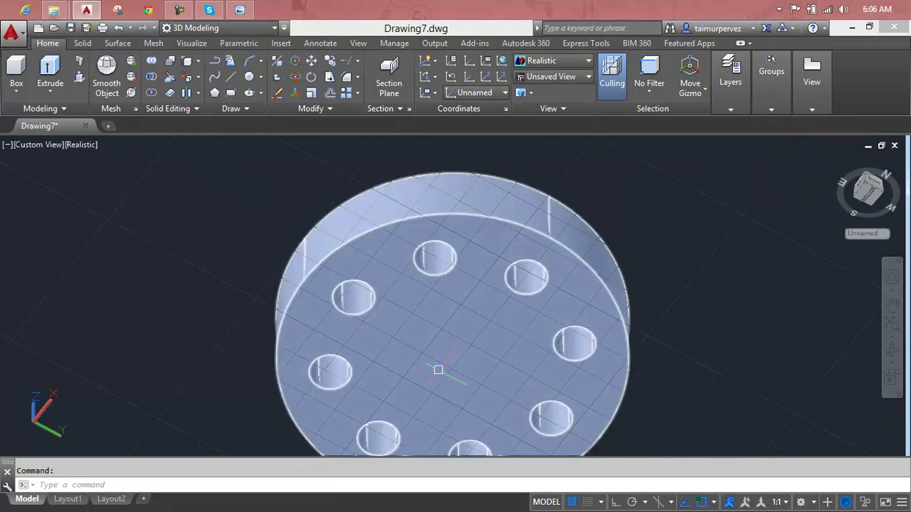
Step: Abandon a press/pull and draw a circle on the hub's top face
left_click(80, 74)
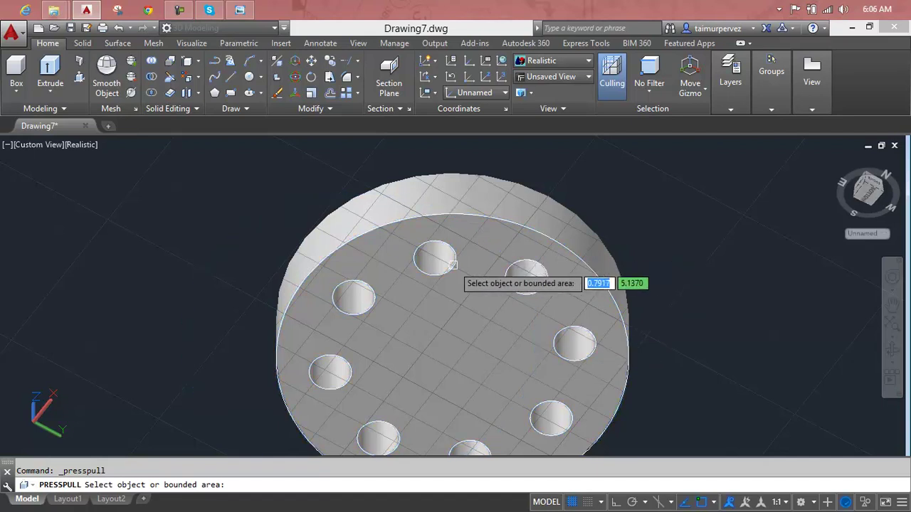
key("Escape")
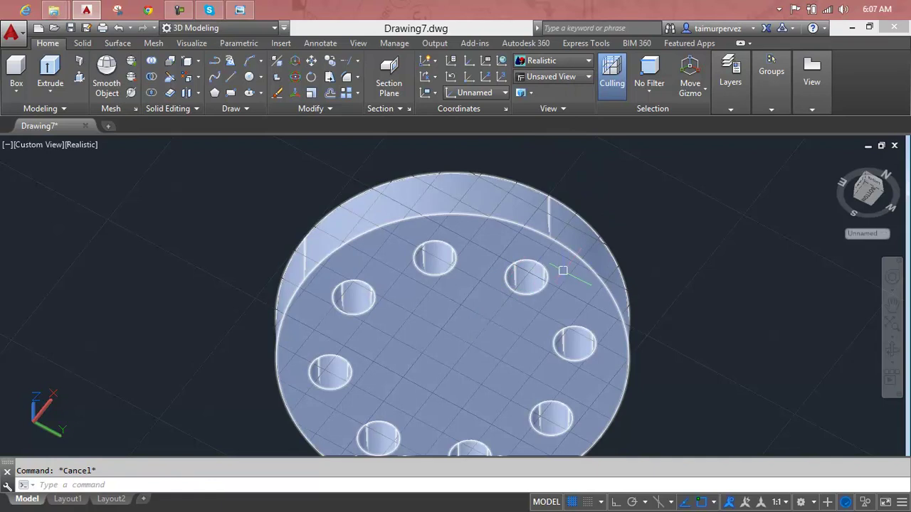
type("c")
key("Return")
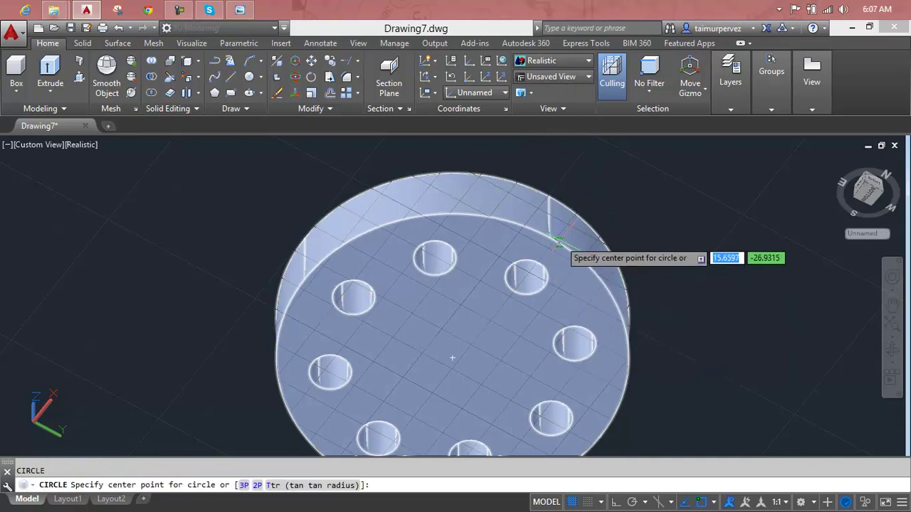
left_click(451, 357)
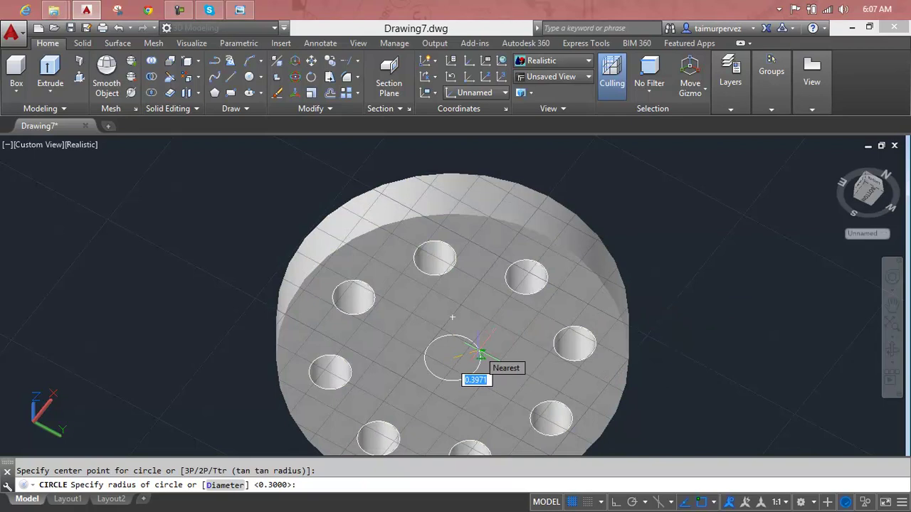
left_click(481, 354)
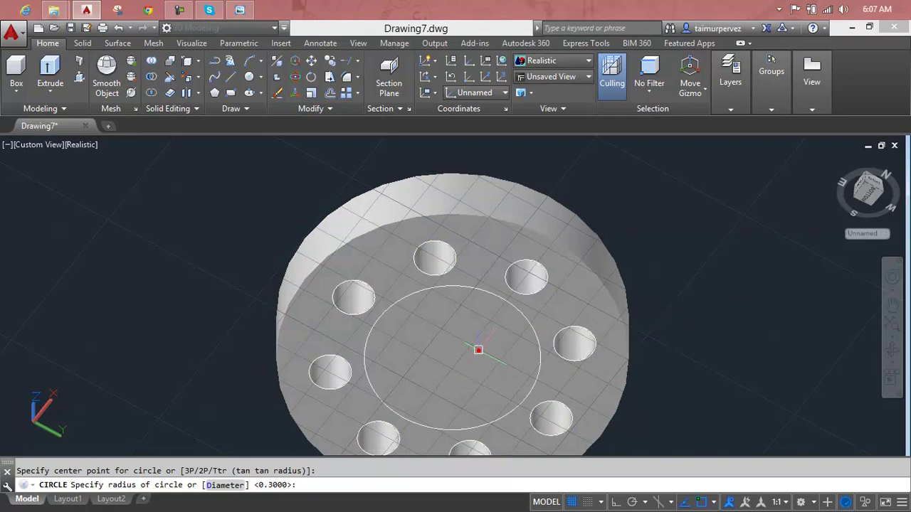
Step: Delete the unwanted circle and orbit the hub to view it from above
left_click(510, 300)
key("Escape")
left_click(511, 304)
key("Delete")
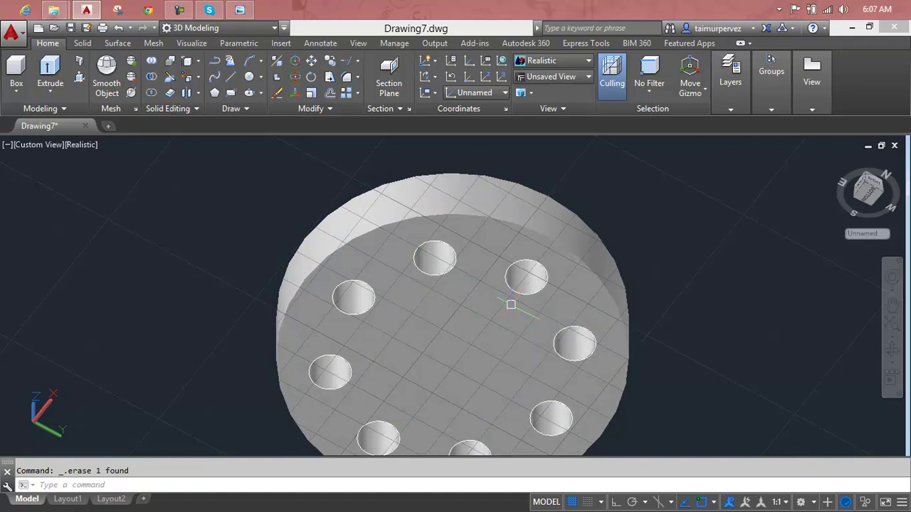
middle_click_drag(512, 326, 454, 461, "shift")
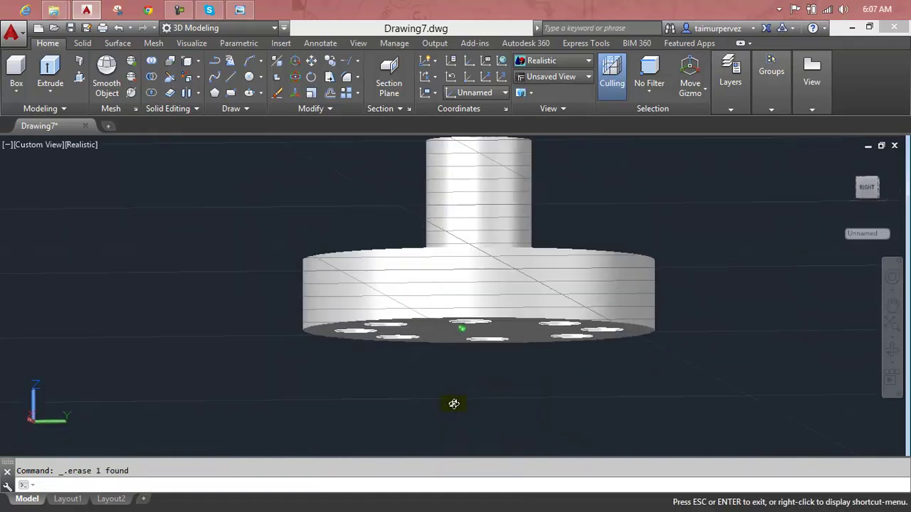
Step: Switch to 2D Wireframe and orbit the hub to a lower viewing angle
left_click(573, 64)
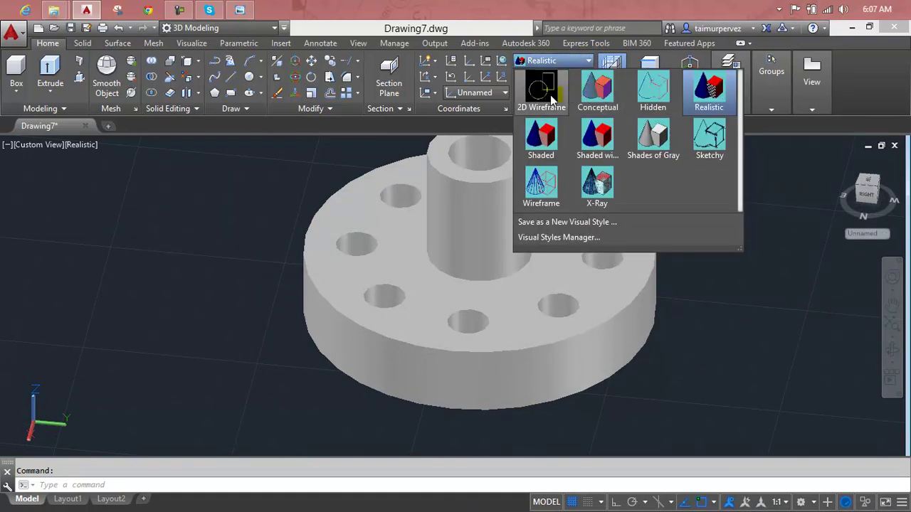
left_click(538, 84)
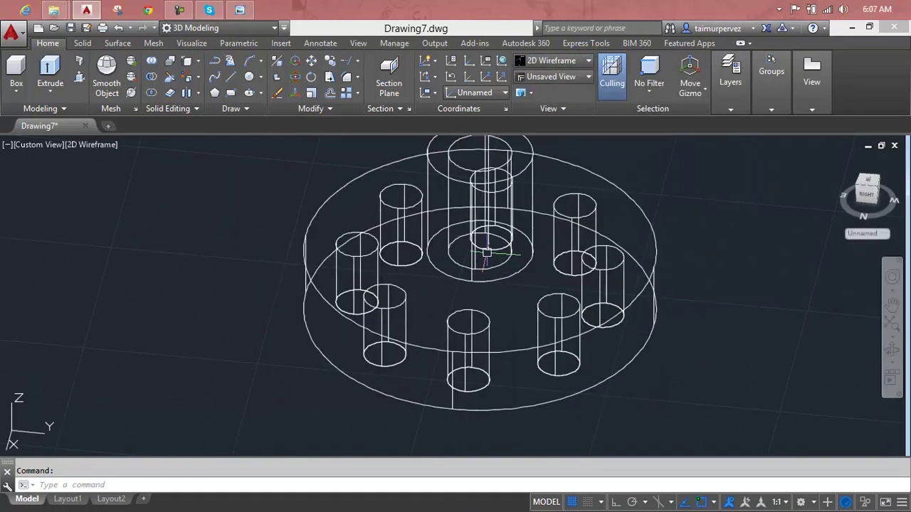
scroll(485, 252, "up", 4)
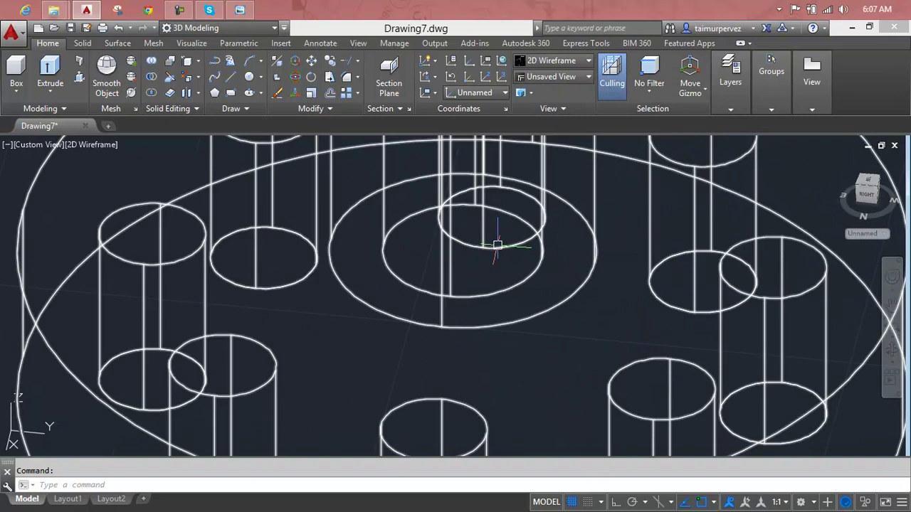
scroll(496, 246, "down", 5)
middle_click_drag(497, 245, 442, 221, "shift")
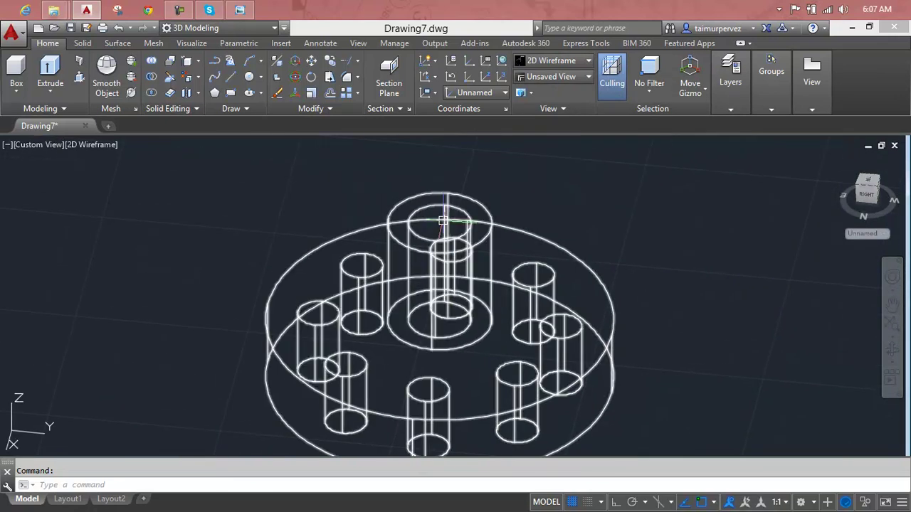
scroll(458, 262, "up", 2)
scroll(458, 256, "up", 3)
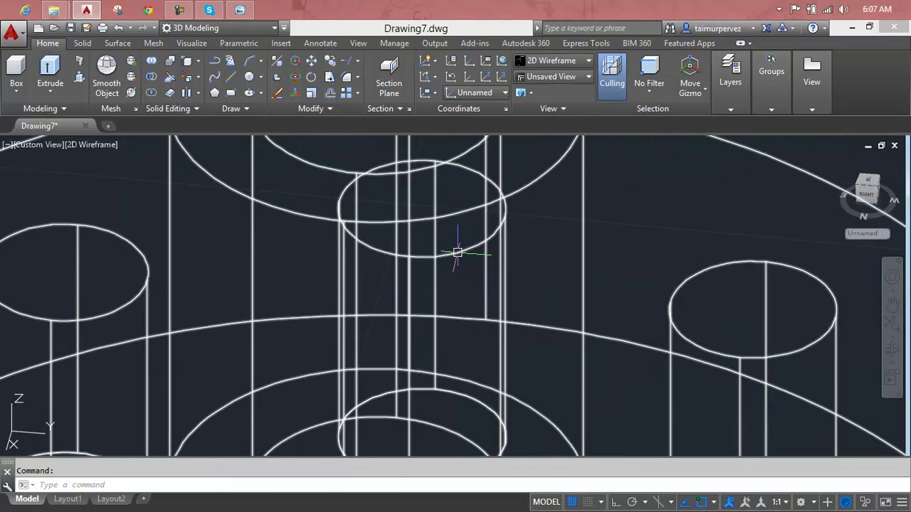
scroll(458, 252, "down", 5)
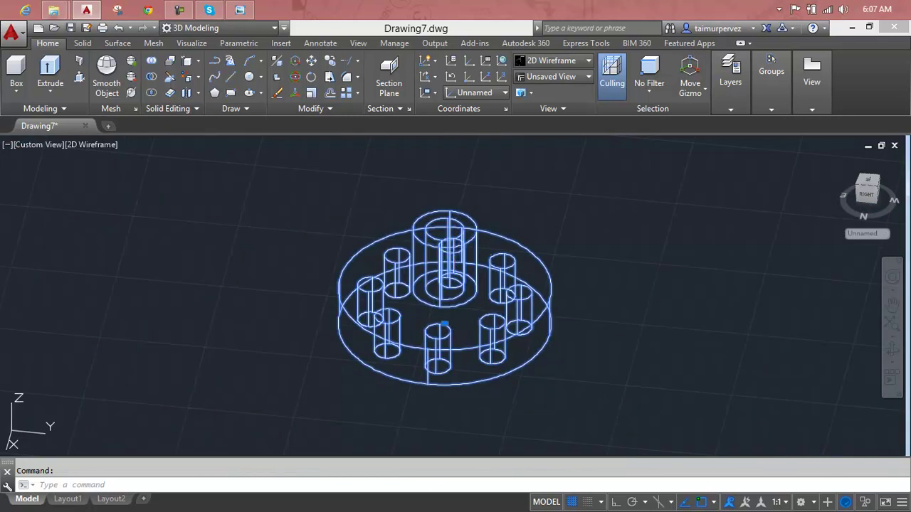
key("Escape")
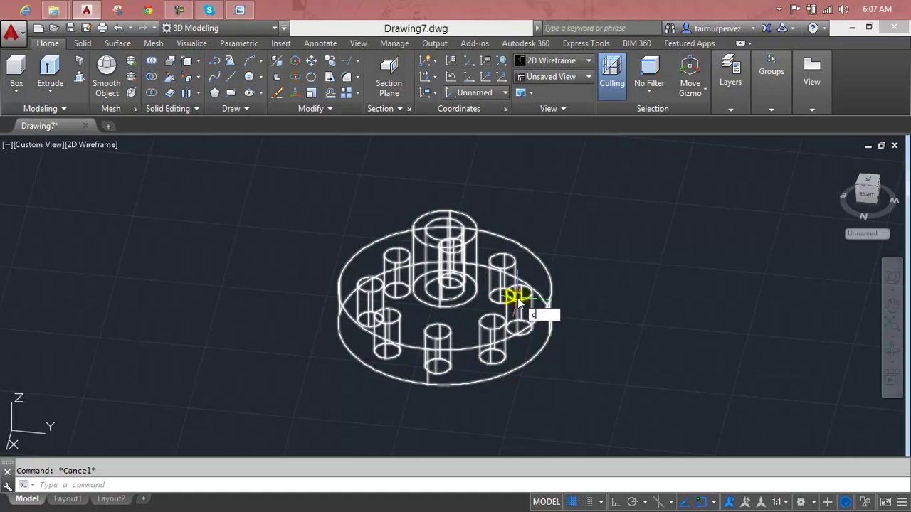
Step: Draw a circle centred on the boss with its radius snapped to the edge
key("Return")
left_click(443, 285)
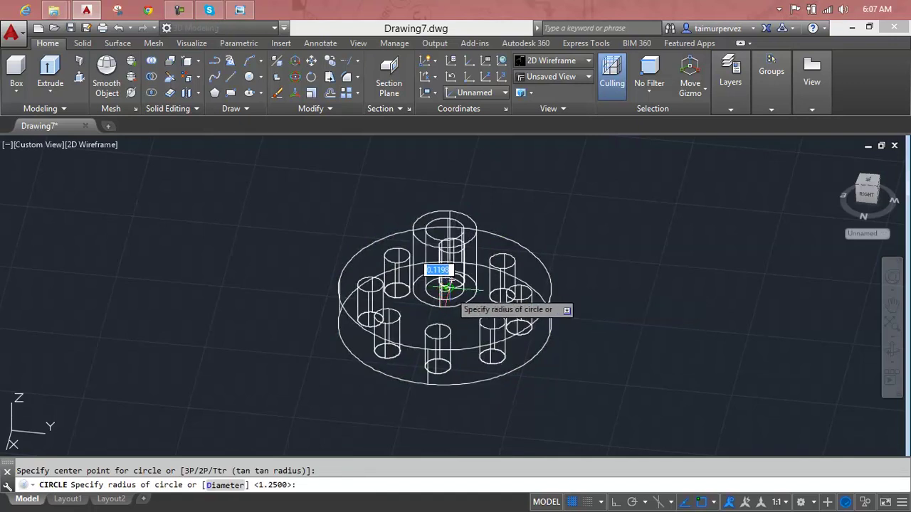
scroll(446, 287, "up", 5)
scroll(451, 286, "up", 3)
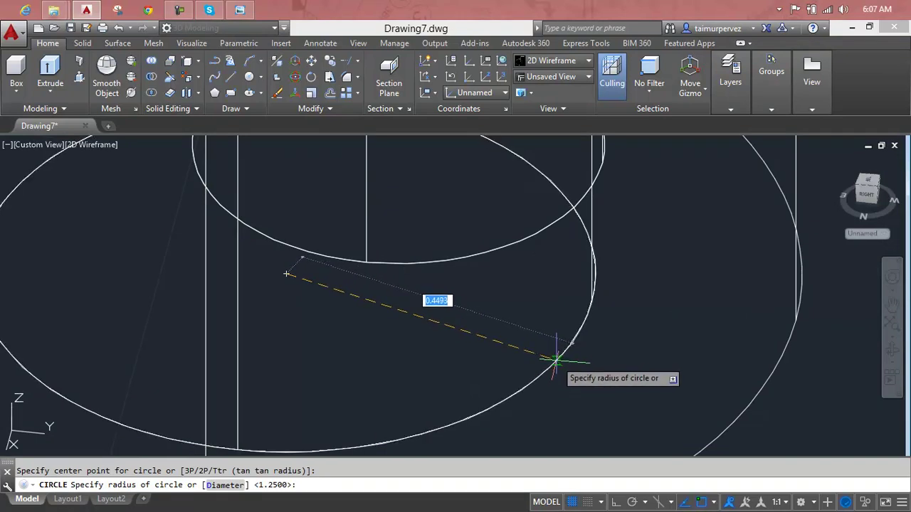
left_click(554, 360)
scroll(552, 361, "down", 6)
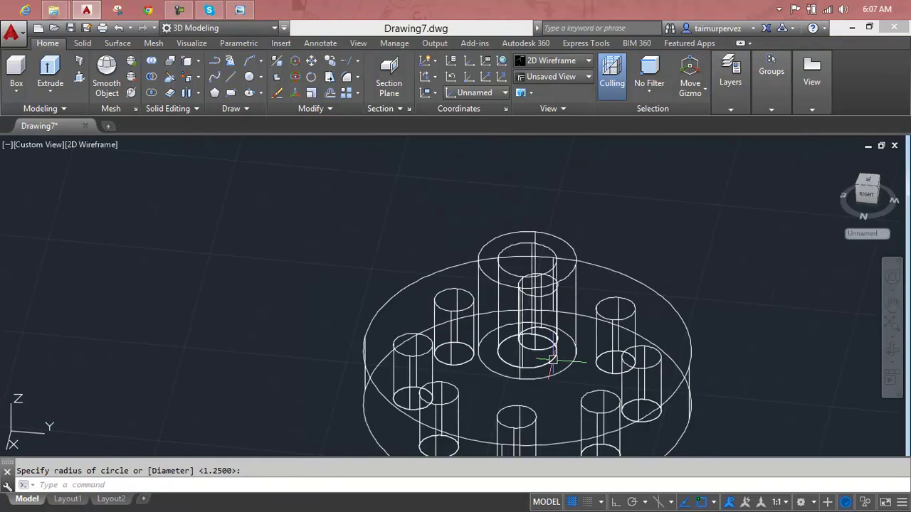
mouse_move(551, 368)
middle_mouse_down()
mouse_move(543, 339)
mouse_move(549, 187)
middle_mouse_up()
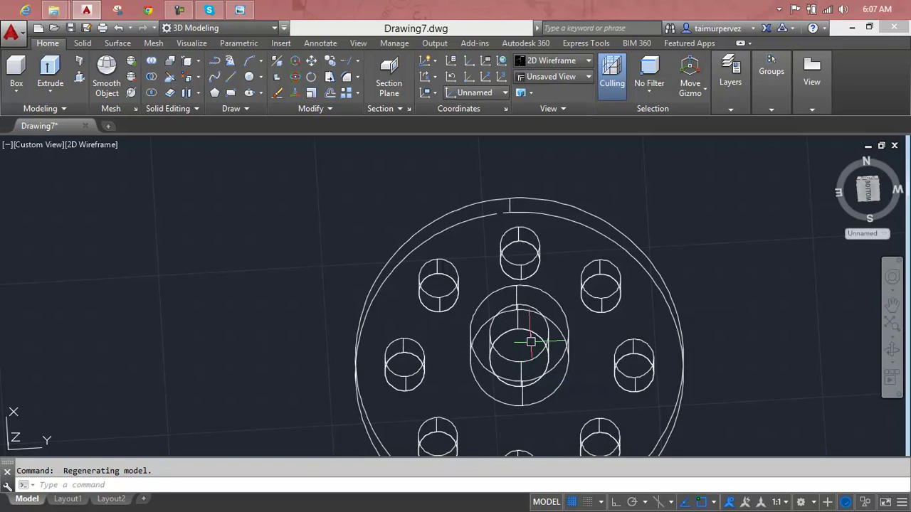
Step: Press-pull the centre circle into a tall cylinder
left_click(79, 76)
scroll(470, 335, "down", 2)
scroll(471, 340, "down", 2)
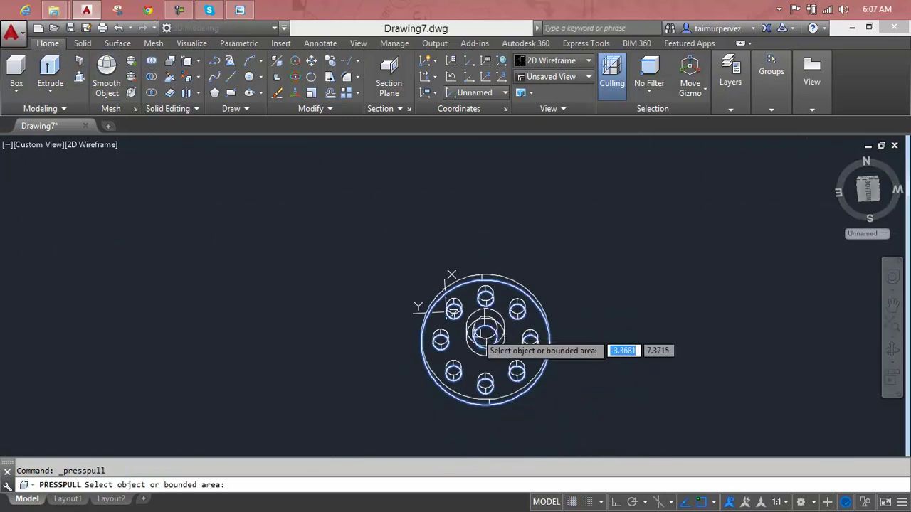
left_click(483, 334)
left_click(596, 221)
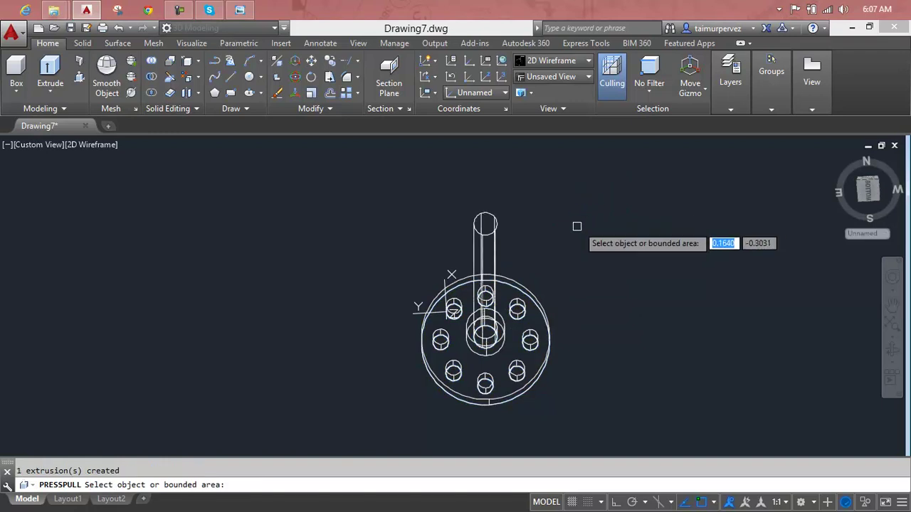
key("Escape")
Step: Subtract the tall cylinder from the flange to cut the bore through the boss
type("u")
key("Return")
left_click(519, 286)
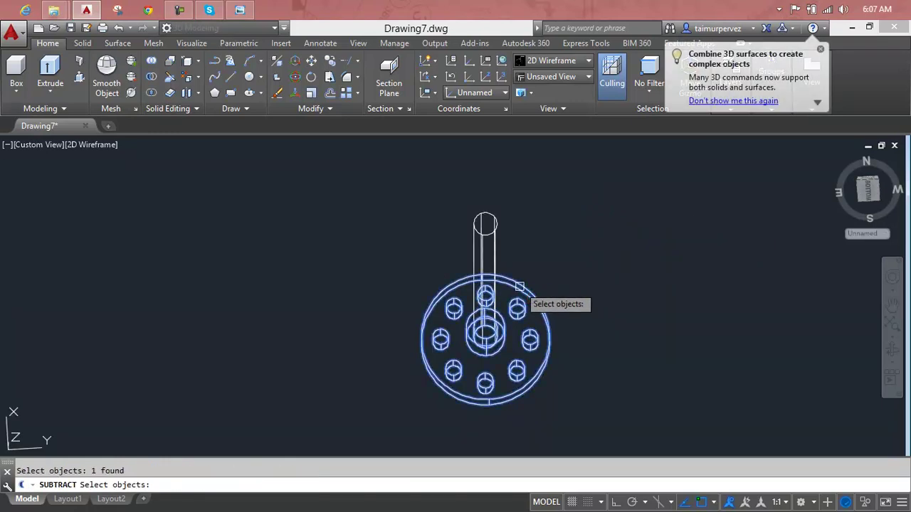
key("Return")
left_click(491, 251)
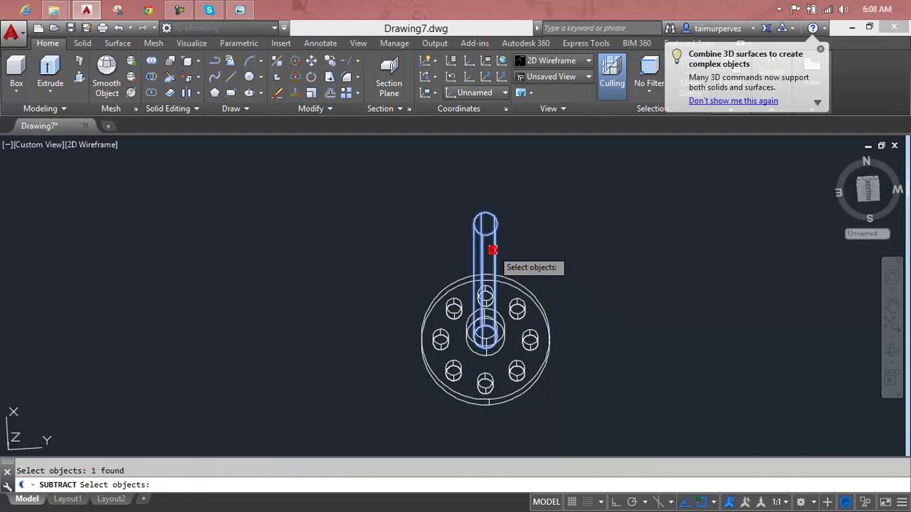
key("Return")
key("Escape")
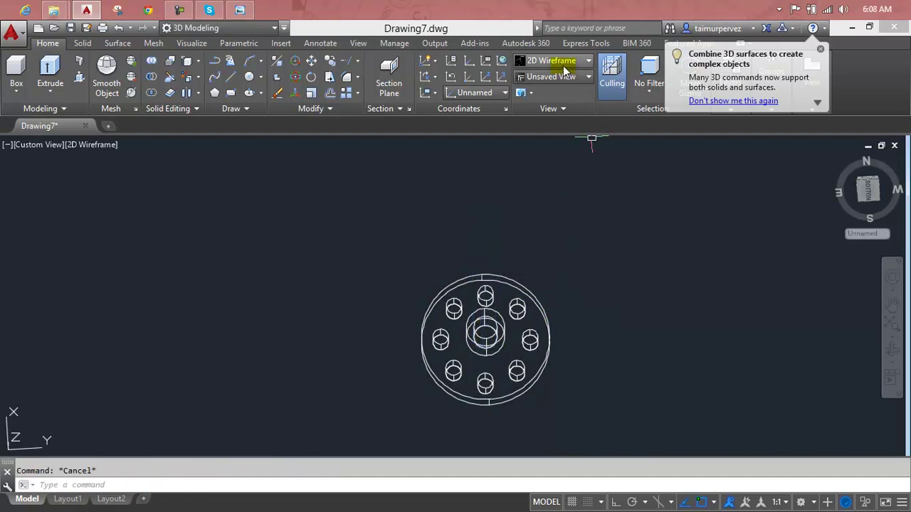
Step: Apply the Conceptual visual style and orbit the hub to an isometric view
left_click(566, 64)
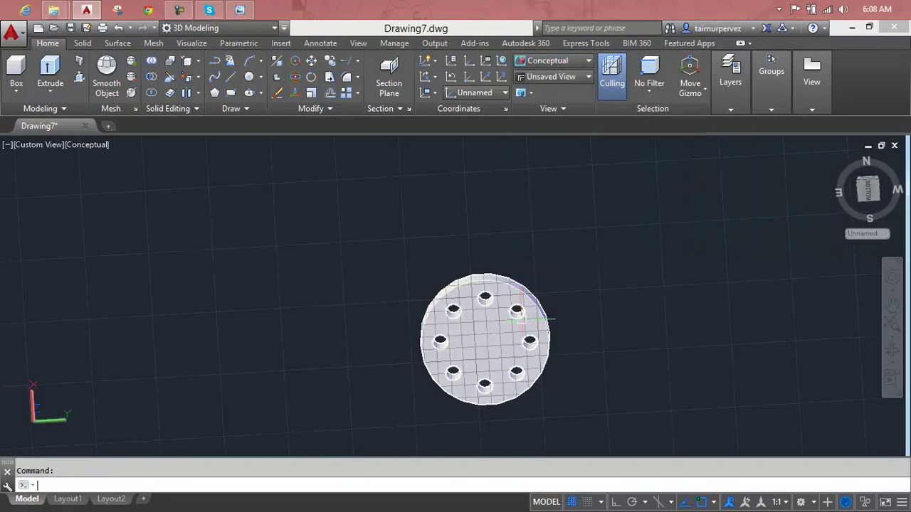
middle_click_drag(527, 313, 512, 292)
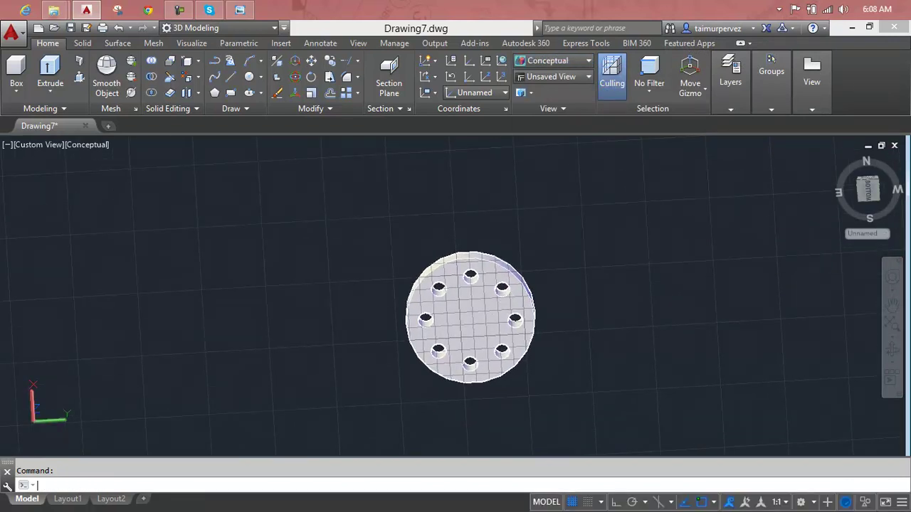
middle_click_drag(466, 349, 481, 245, "shift")
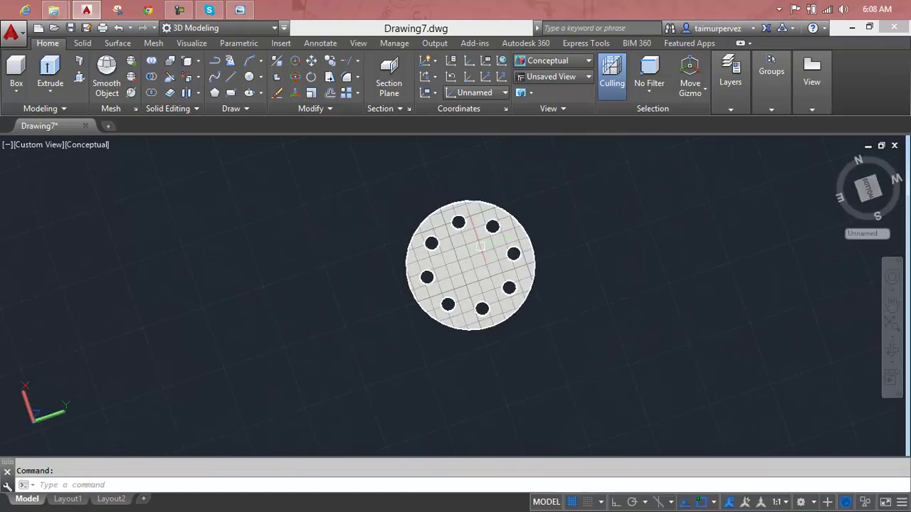
middle_click(526, 221)
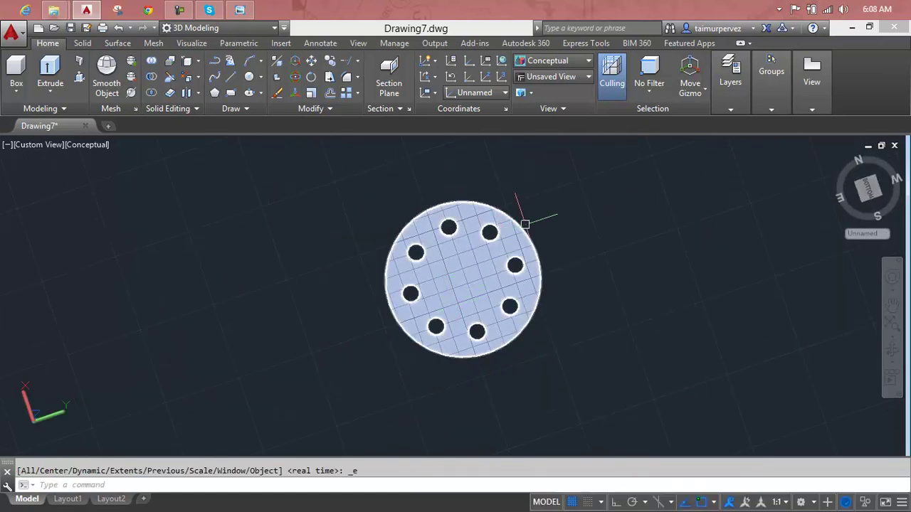
key("Escape")
left_click(486, 286)
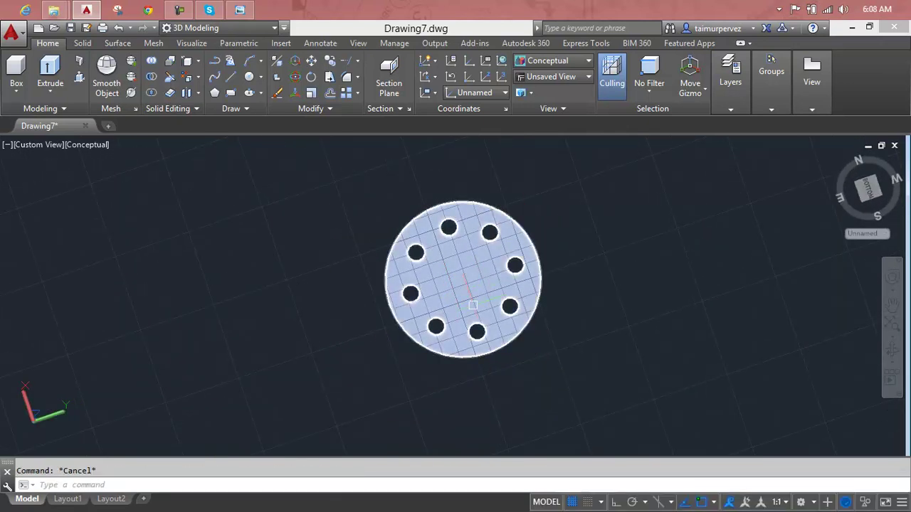
mouse_move(483, 278)
middle_mouse_down("shift")
mouse_move(463, 390)
mouse_move(500, 365)
mouse_move(484, 334)
middle_mouse_up("shift")
scroll(470, 285, "up", 5)
key("Escape")
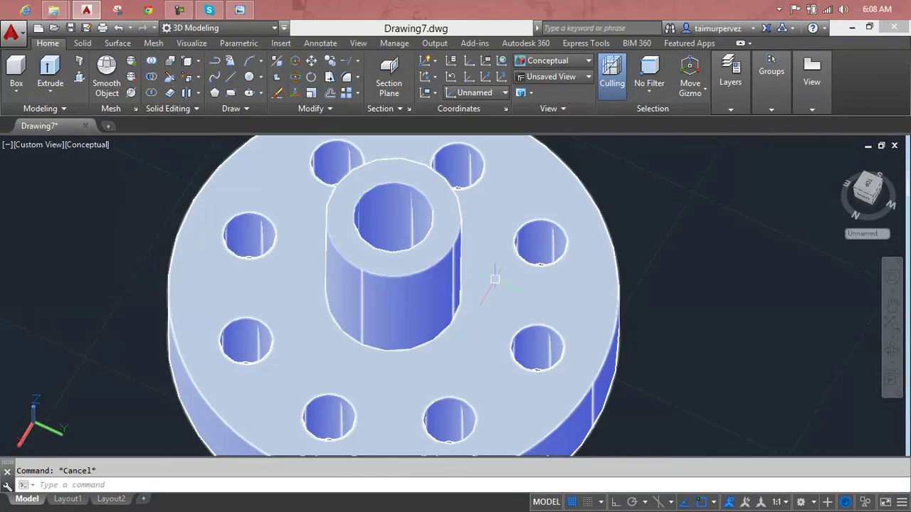
scroll(469, 285, "down", 5)
scroll(492, 282, "down", 2)
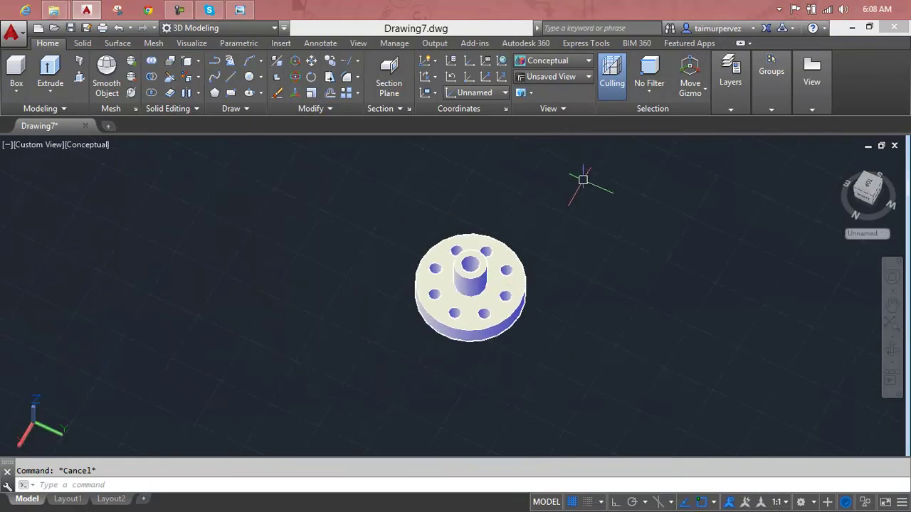